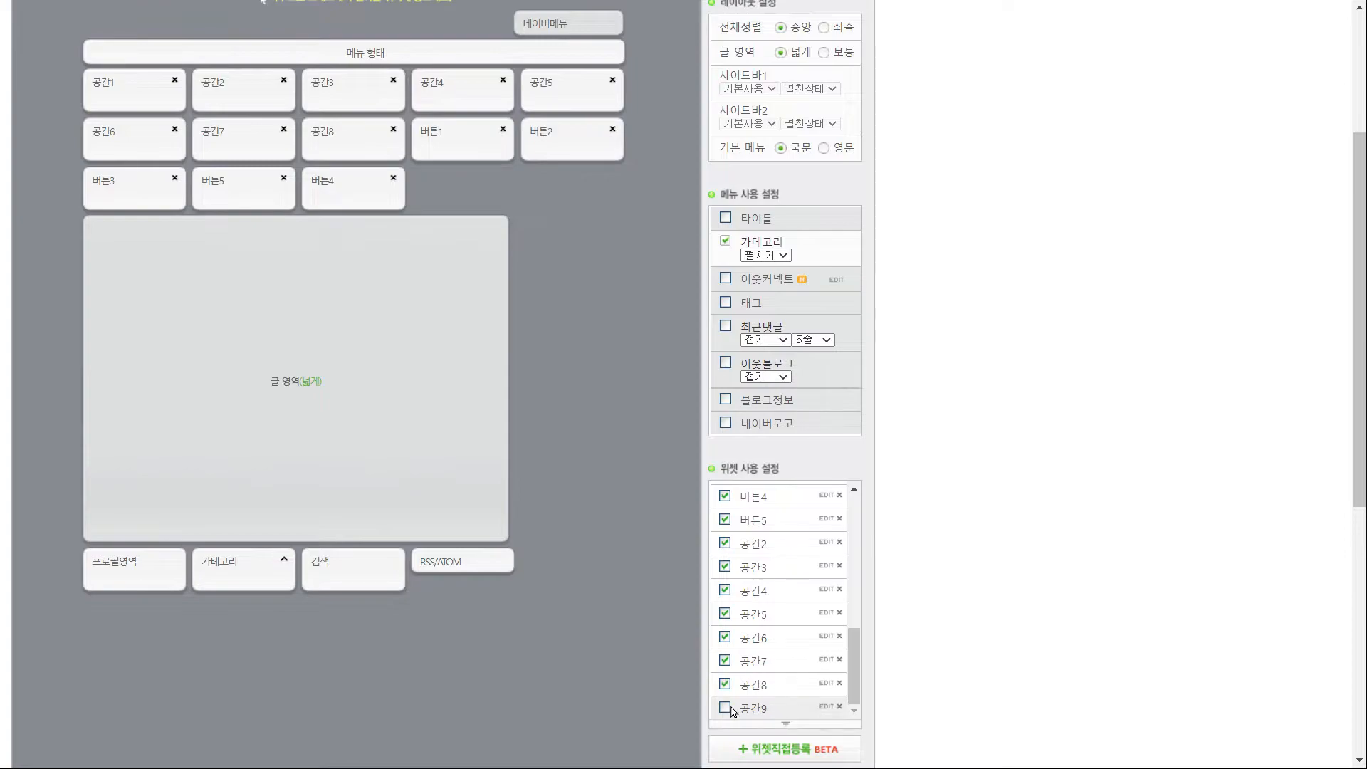
Step: Enable the 공간9 widget in the blog layout's widget list
left_click(726, 708)
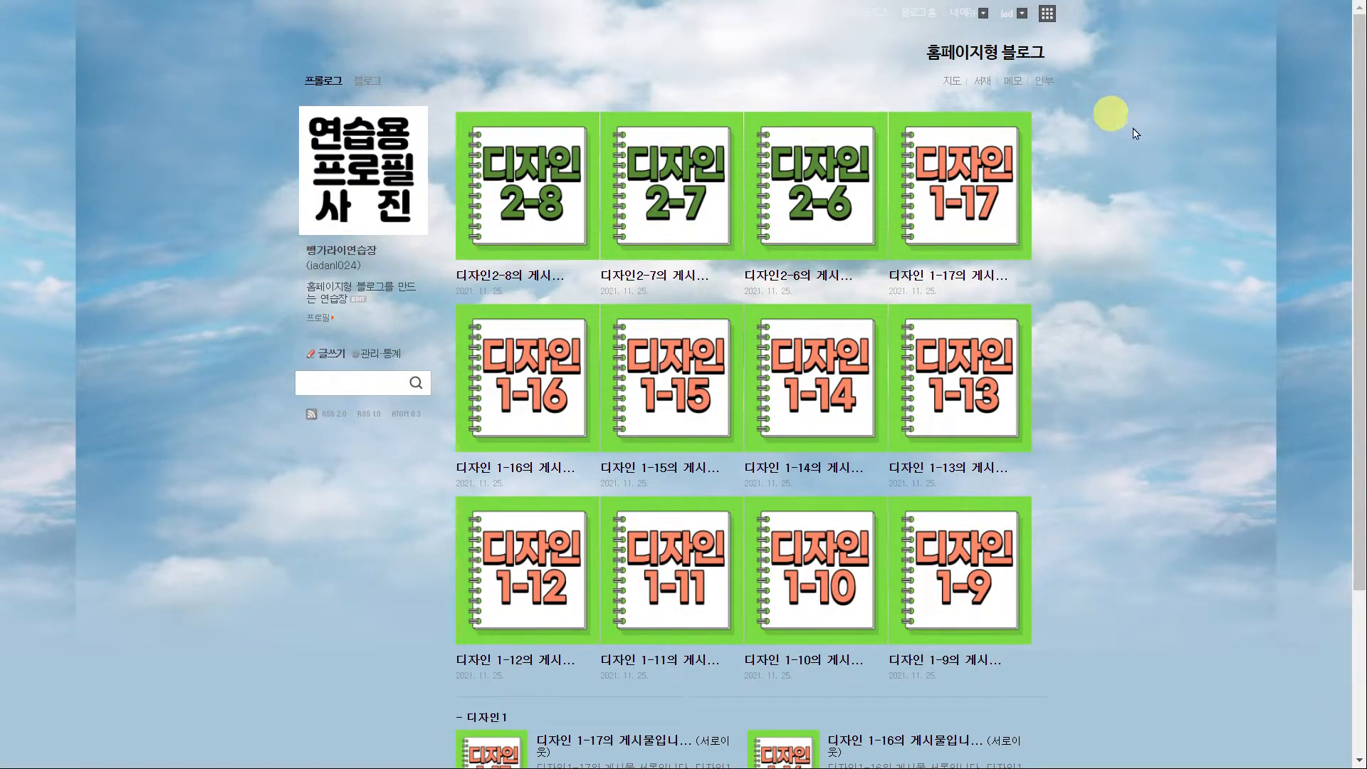
Step: In the blog's detailed design settings, upload 배경스킨이미지.png as the custom skin background for the upper area
left_click(970, 13)
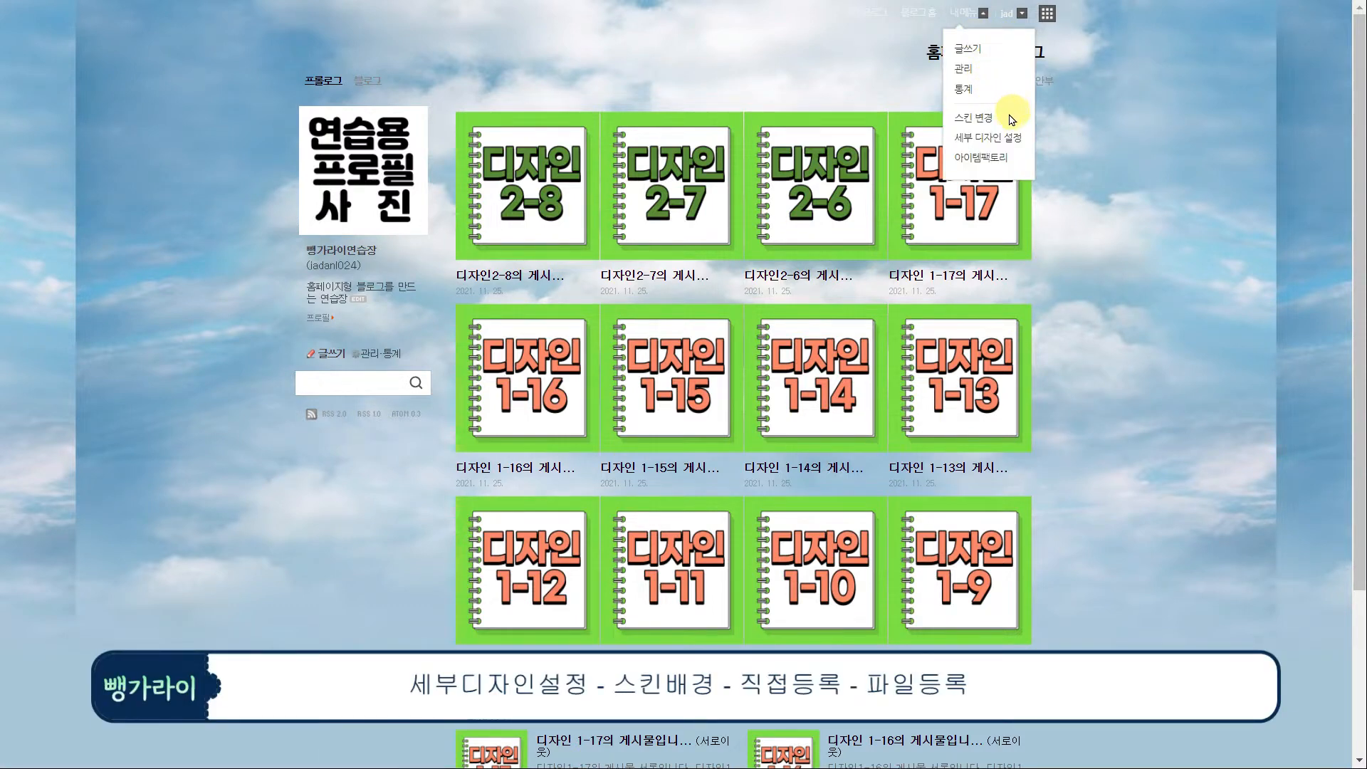
left_click(1011, 137)
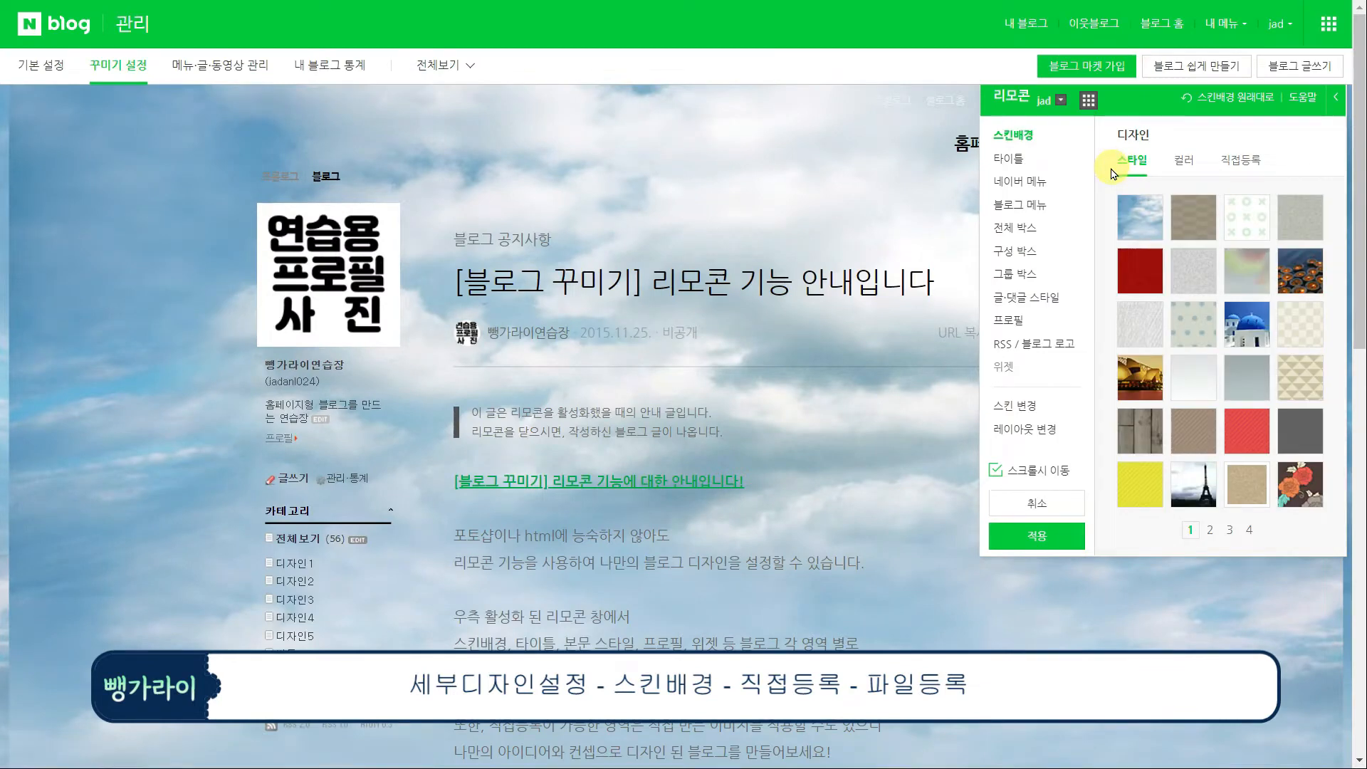
left_click(1241, 163)
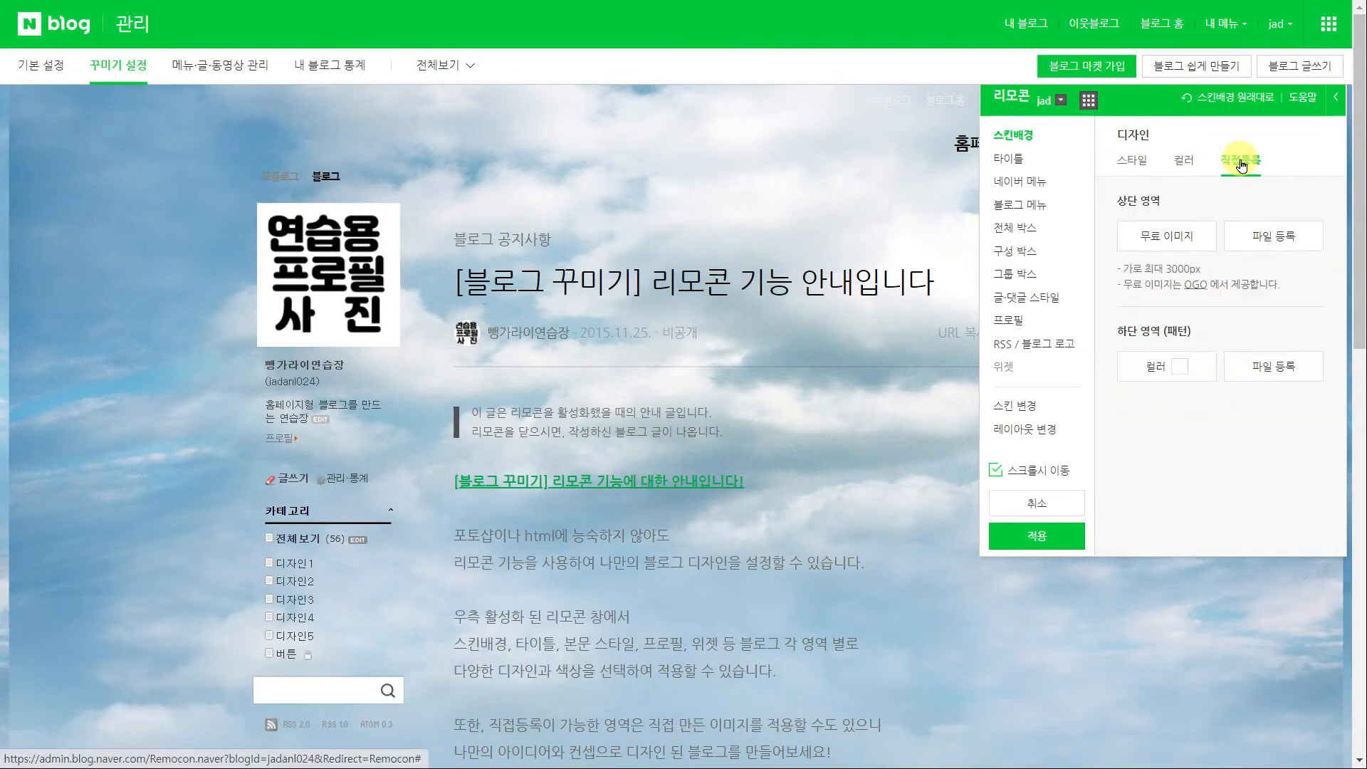
left_click(1285, 235)
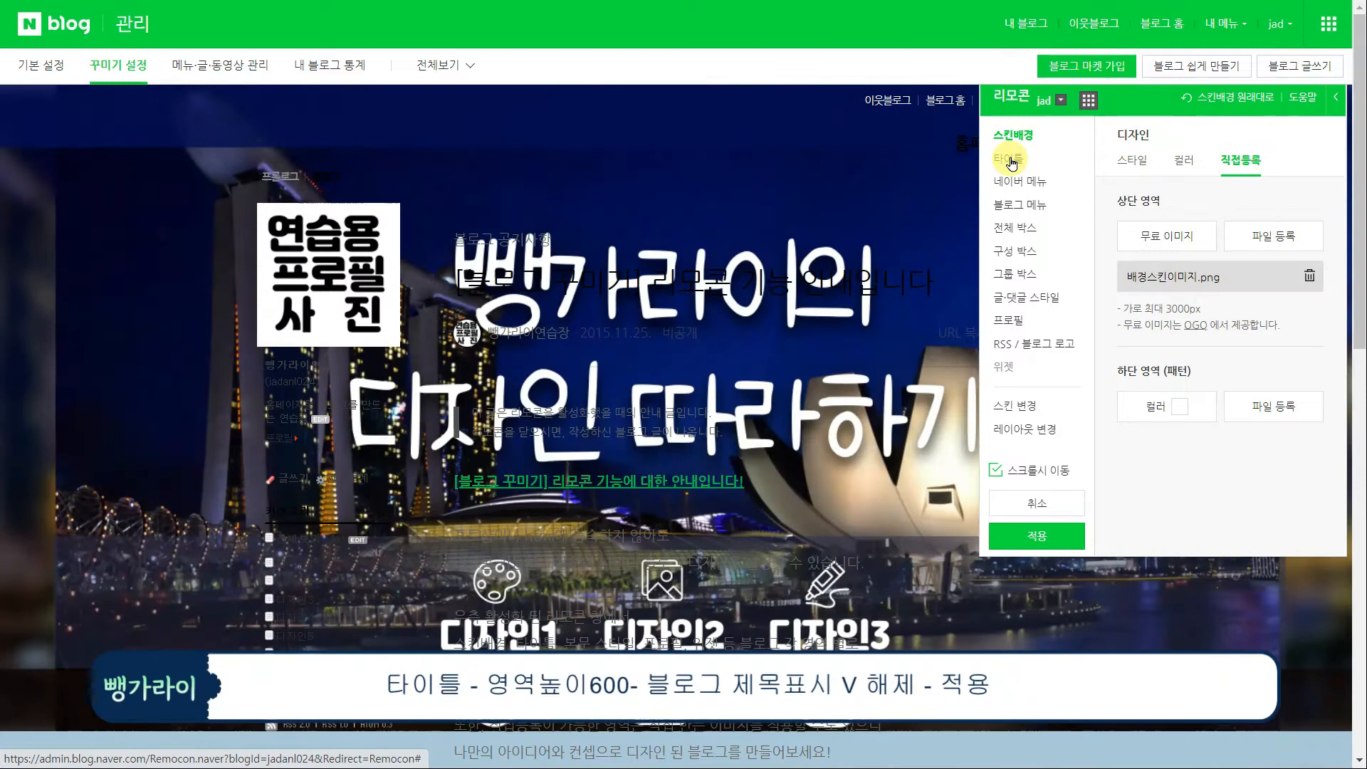
Step: Set the title area height to 600, hide the blog title, and apply the design to the blog
left_click(1010, 159)
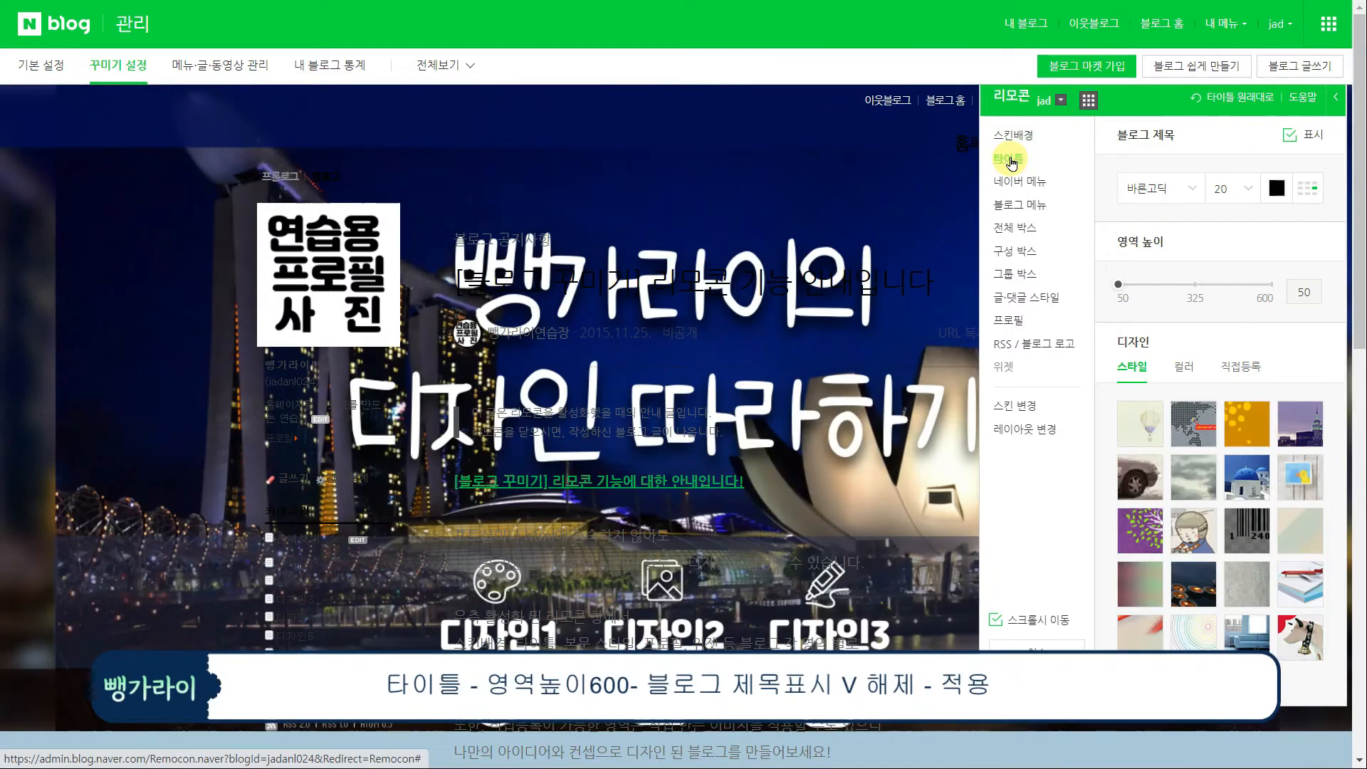
left_click_drag(1120, 287, 1281, 283)
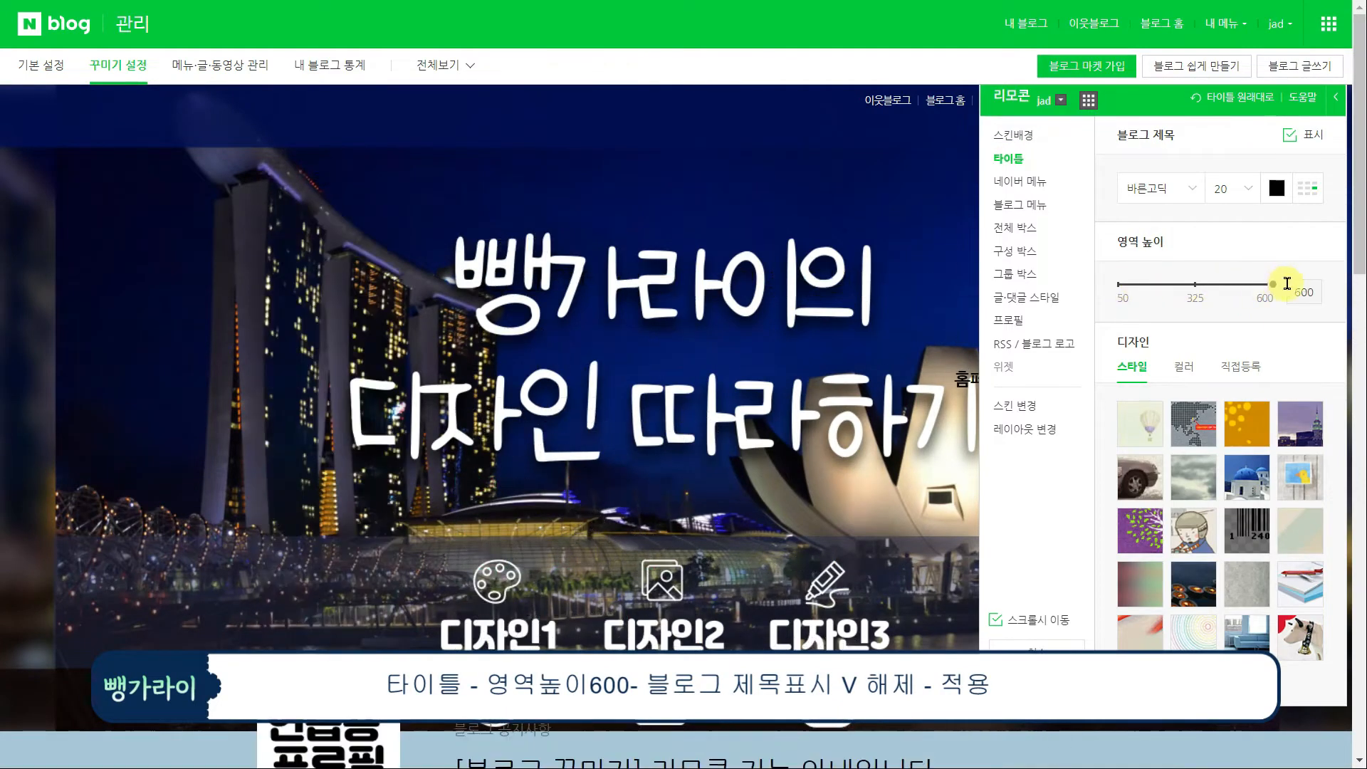
left_click(1291, 137)
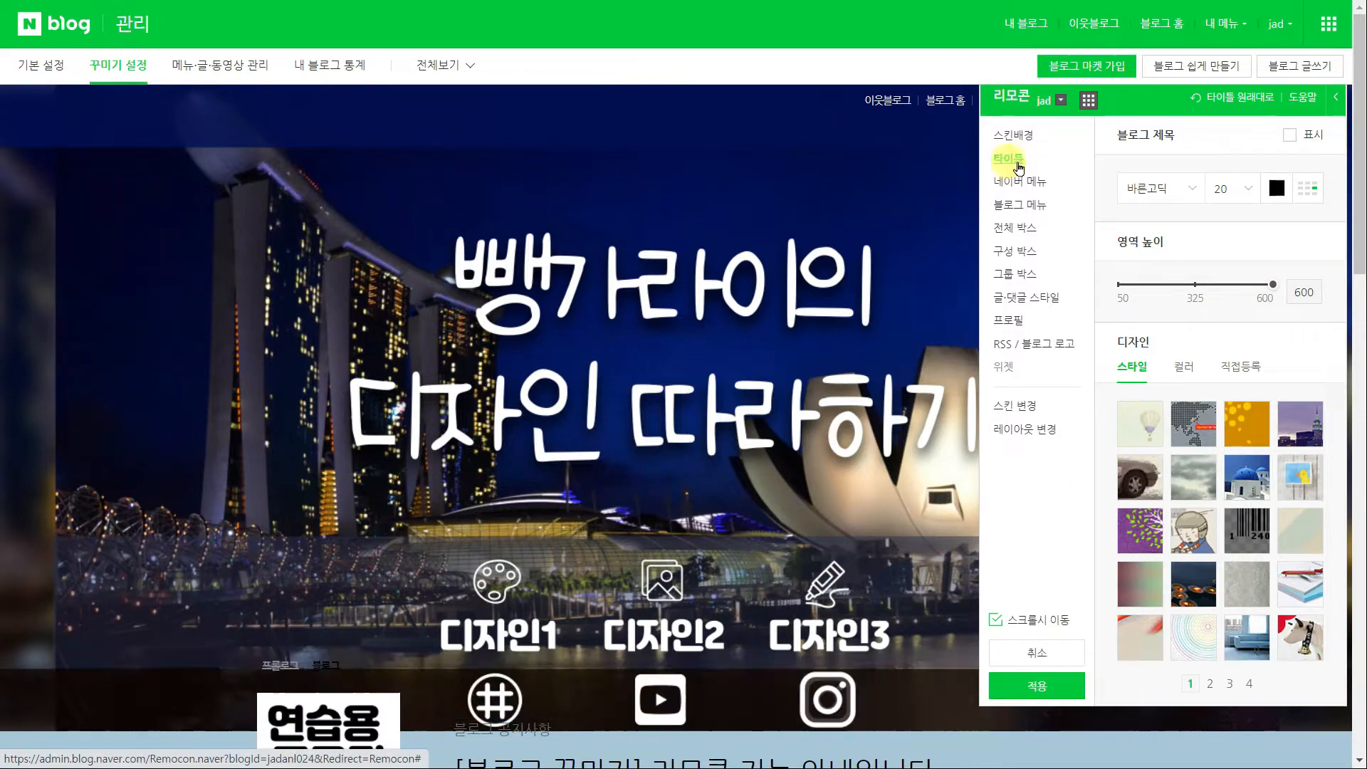
left_click(1037, 688)
left_click(841, 454)
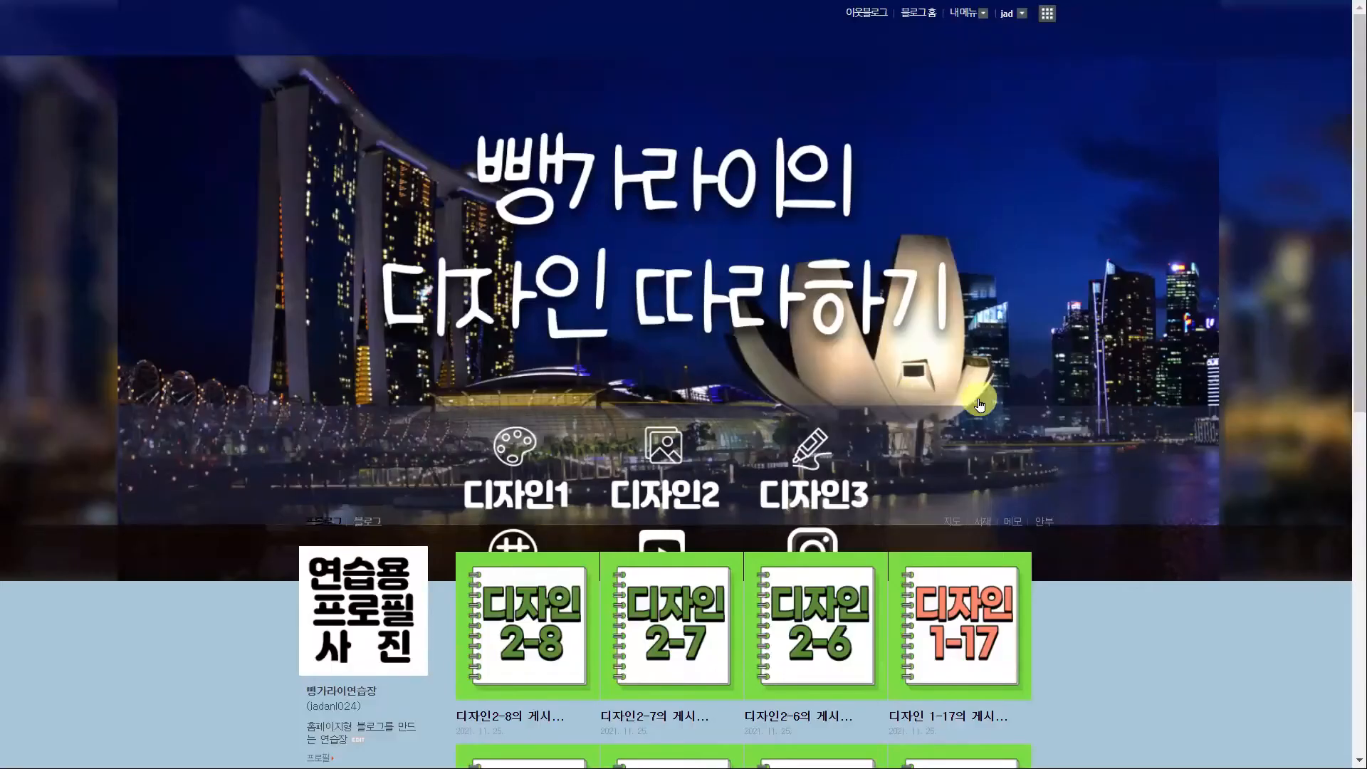
Step: Enable the title (타이틀) in the blog's layout and widget settings, apply it, and return to the blog
left_click(962, 21)
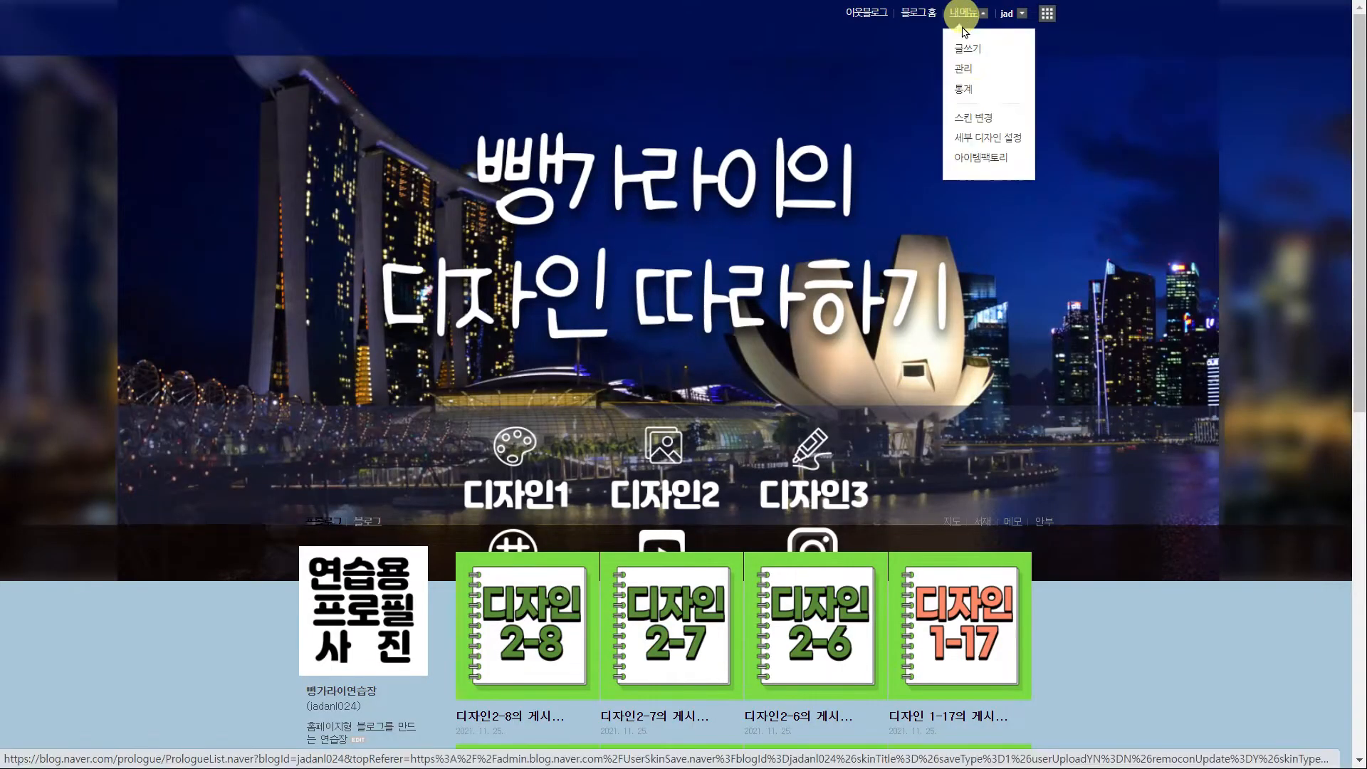
left_click(969, 72)
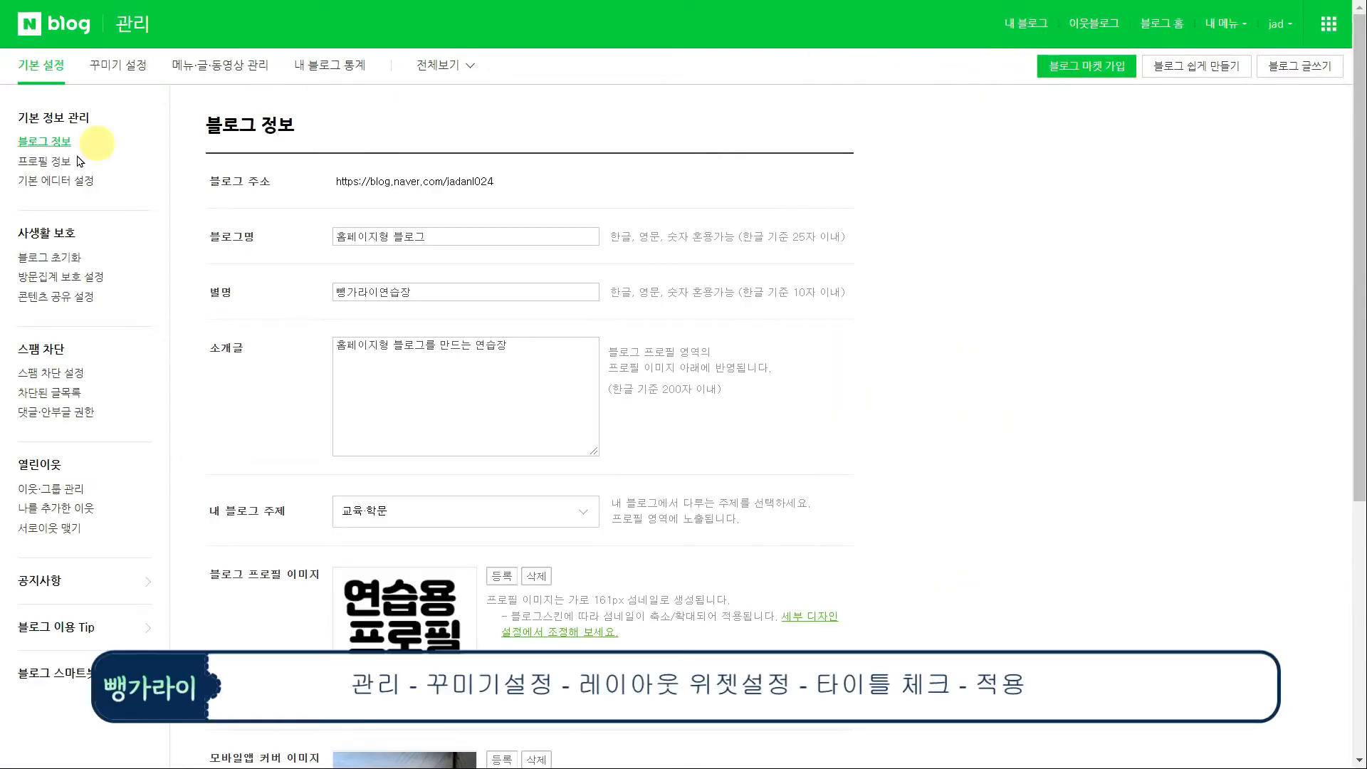
left_click(114, 66)
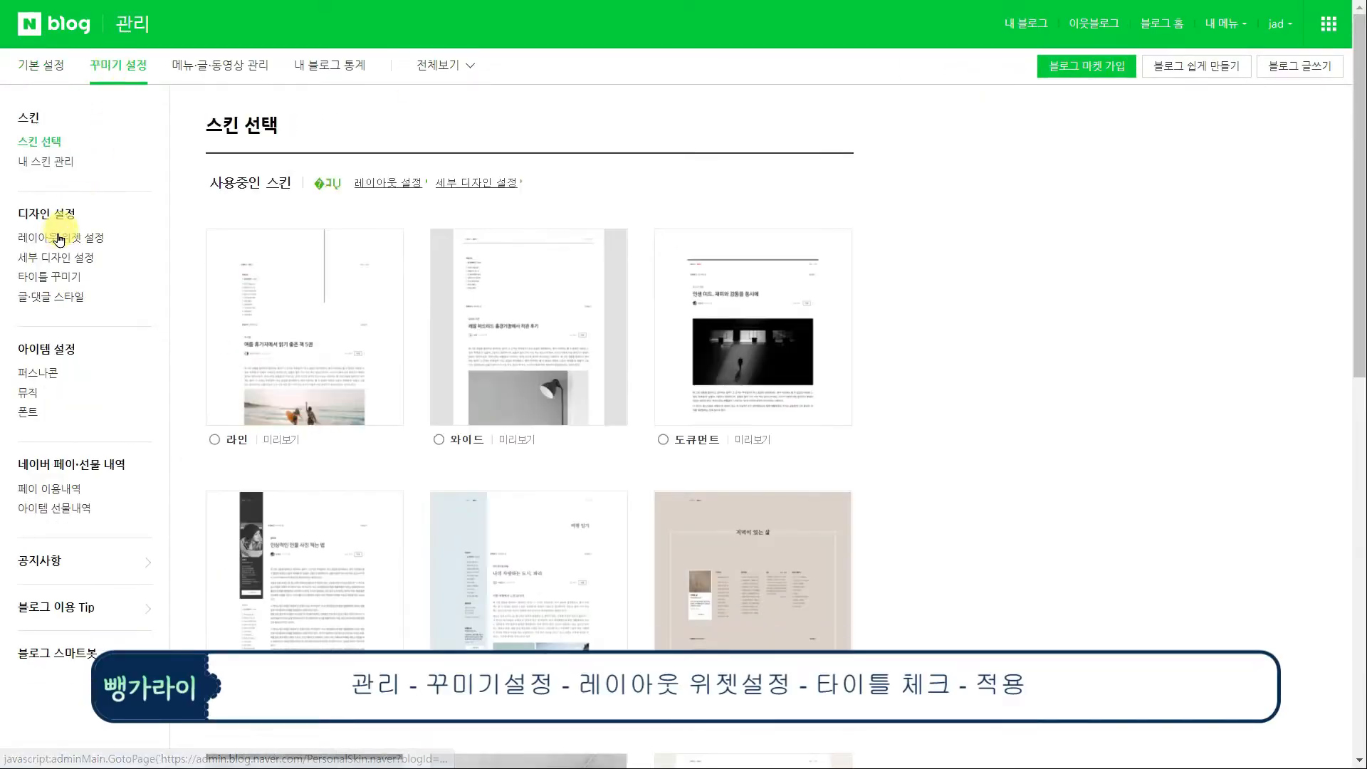
left_click(61, 240)
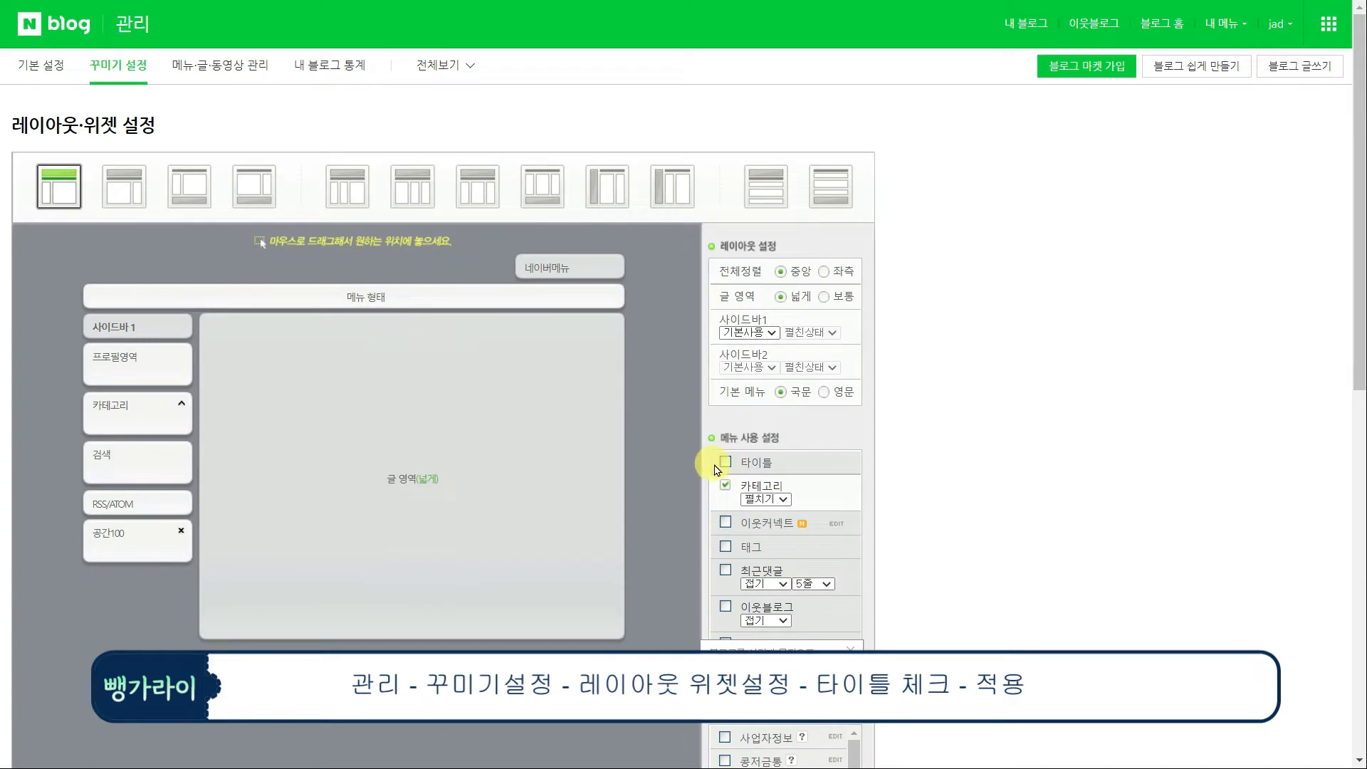
left_click(725, 463)
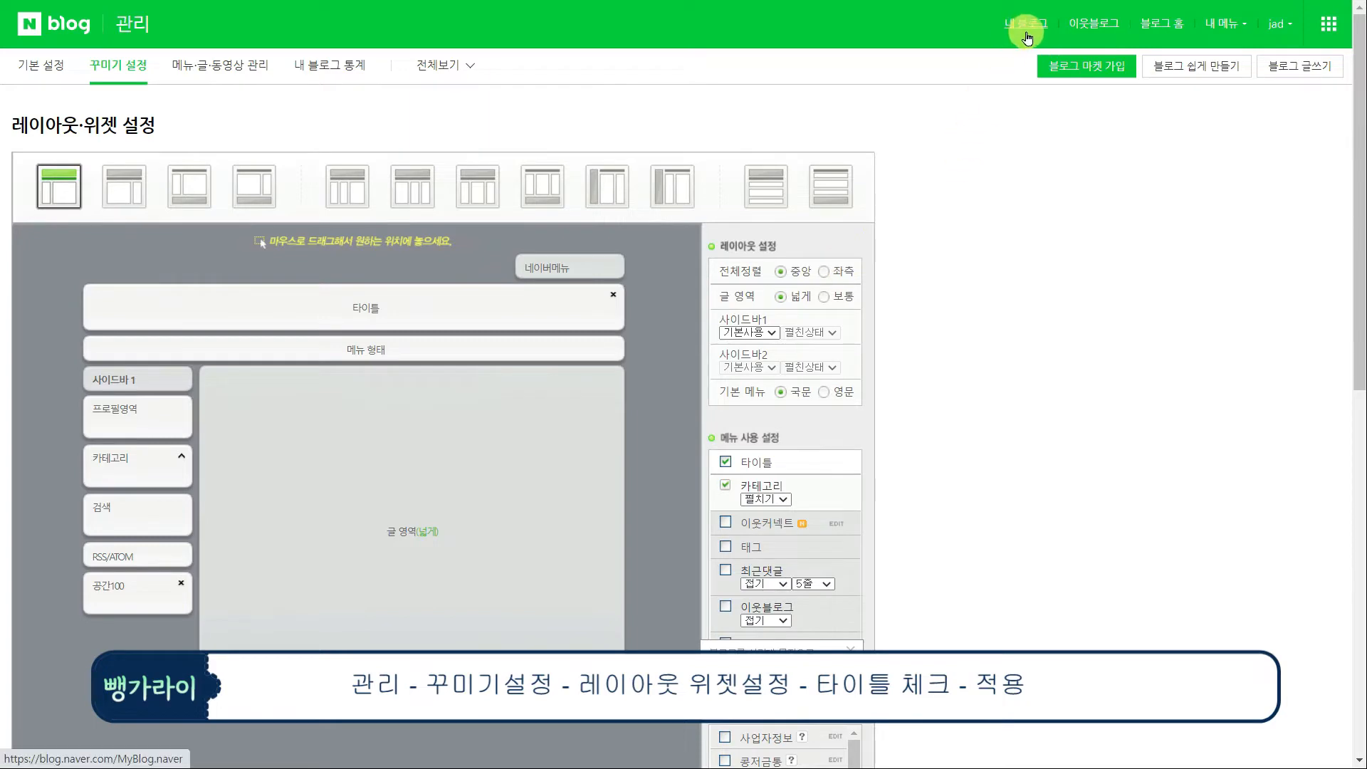
left_click(1027, 32)
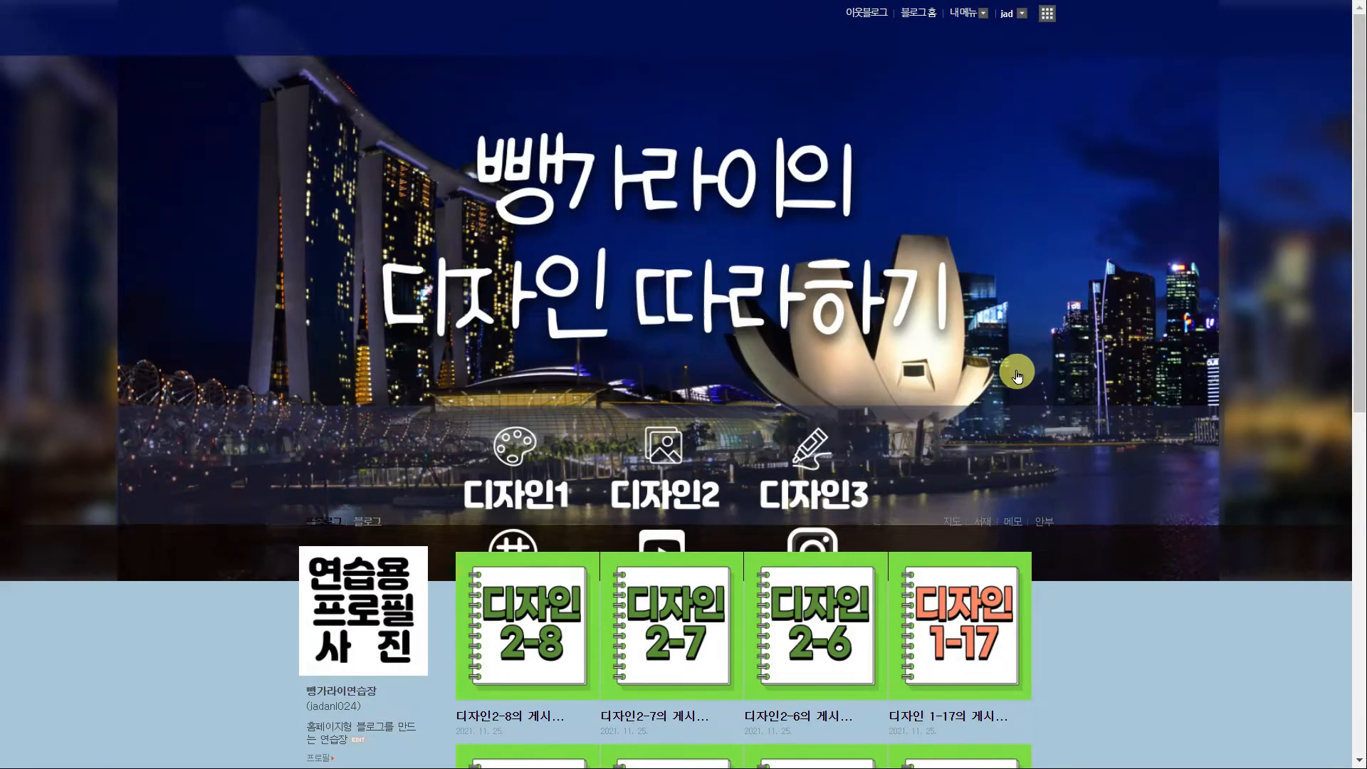
Step: In Notepad, list the labels 디자인1url, 디자인2url, 디자인3url, 마플샵url, 유튜브url and 인스타그램url with blank lines between them
type("ㄷ")
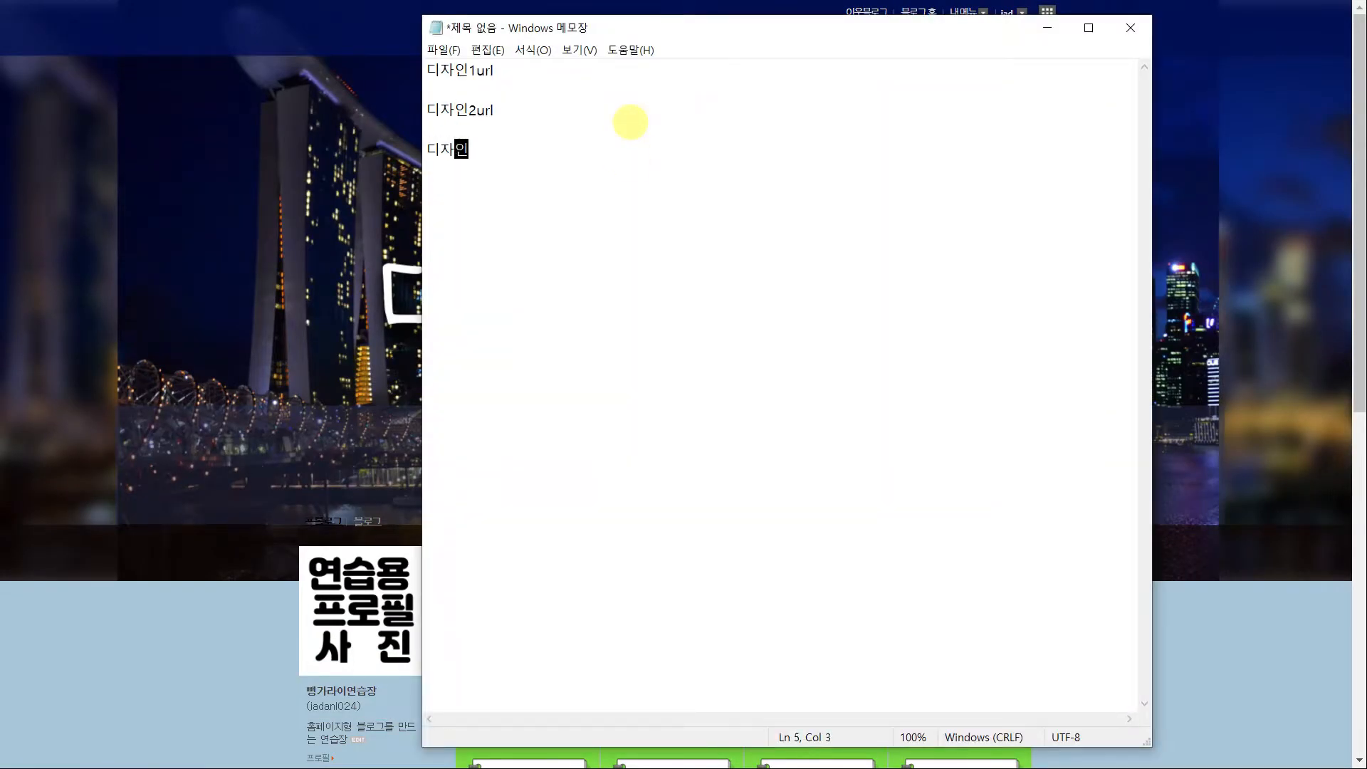
key("Return")
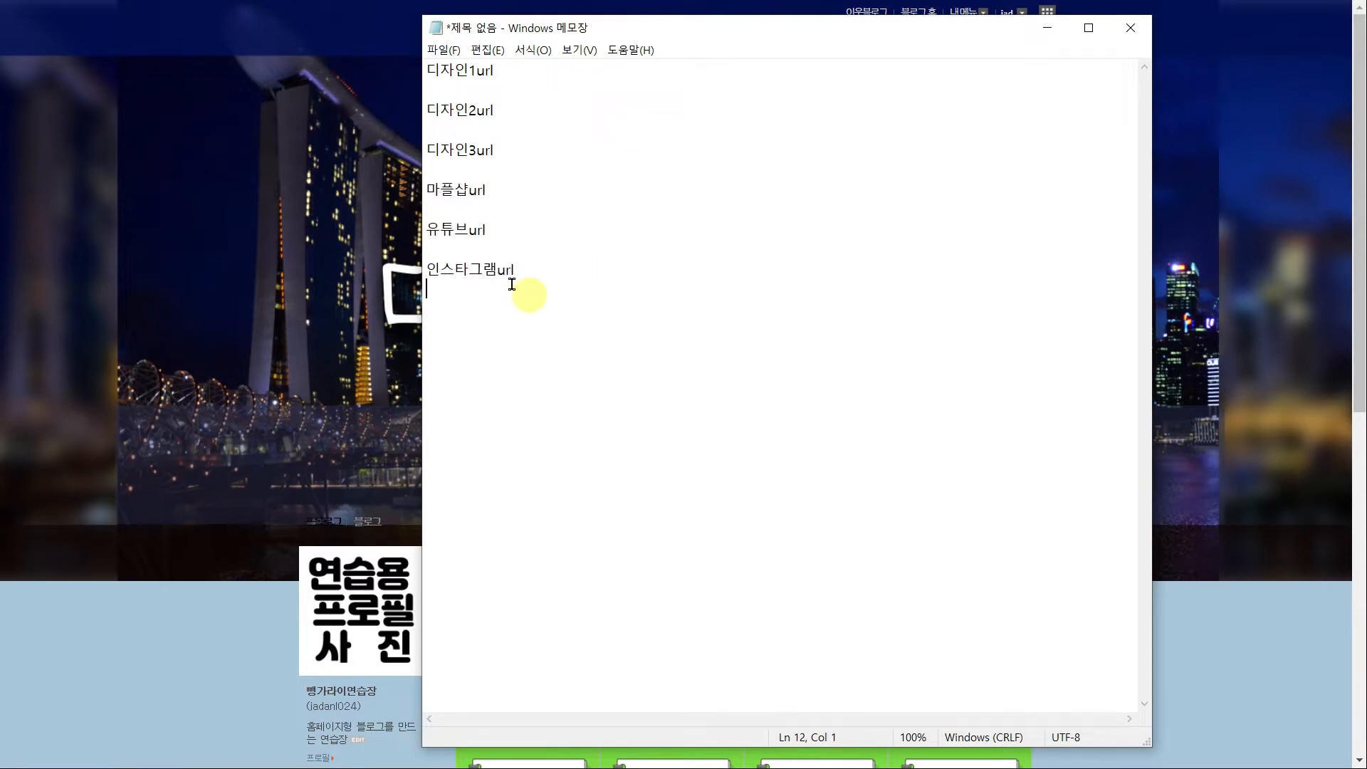
key("Return")
key("Return")
key("Return")
Step: Duplicate the six labels below the list and change each copy's url ending to html, from 디자인1html to 인스타그램html
type("디자인1url  디자인2url  디자인3url  마플샵url  유튜브url  인스타그램url")
left_click_drag(495, 351, 470, 470)
type("htmlhtmlhtmlhtml")
left_click_drag(488, 509, 469, 510)
type("html")
left_click_drag(515, 550, 498, 550)
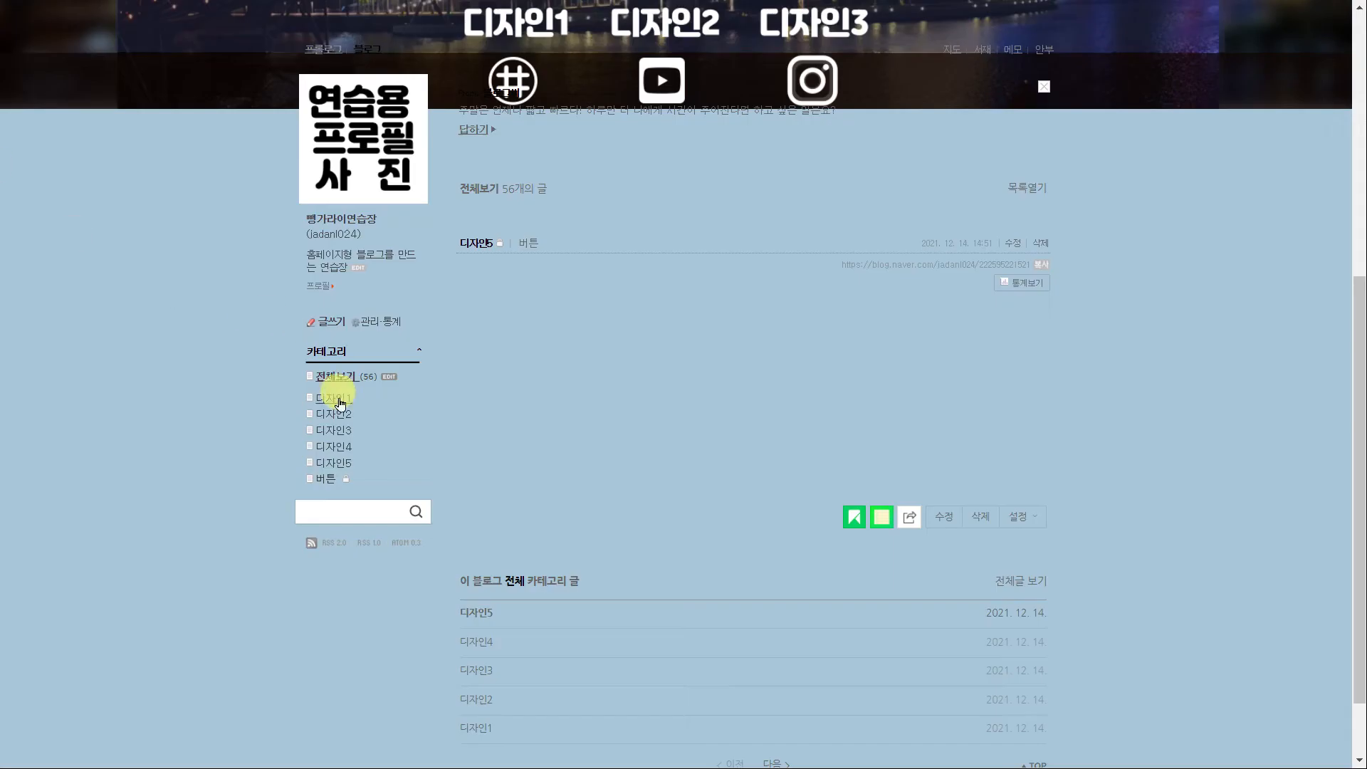
Step: Copy the link address of the blog's 디자인1 category and paste it below 디자인1url in Notepad
right_click(341, 399)
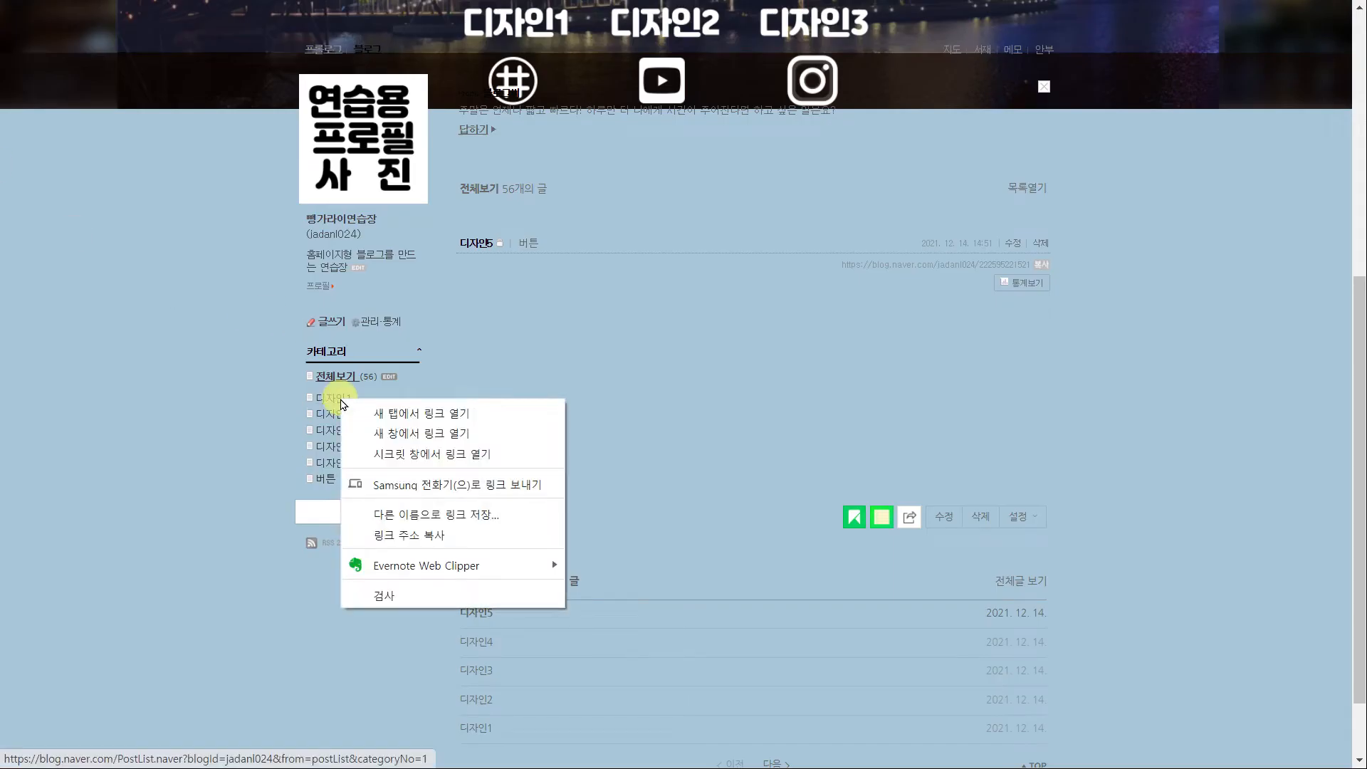
left_click(385, 535)
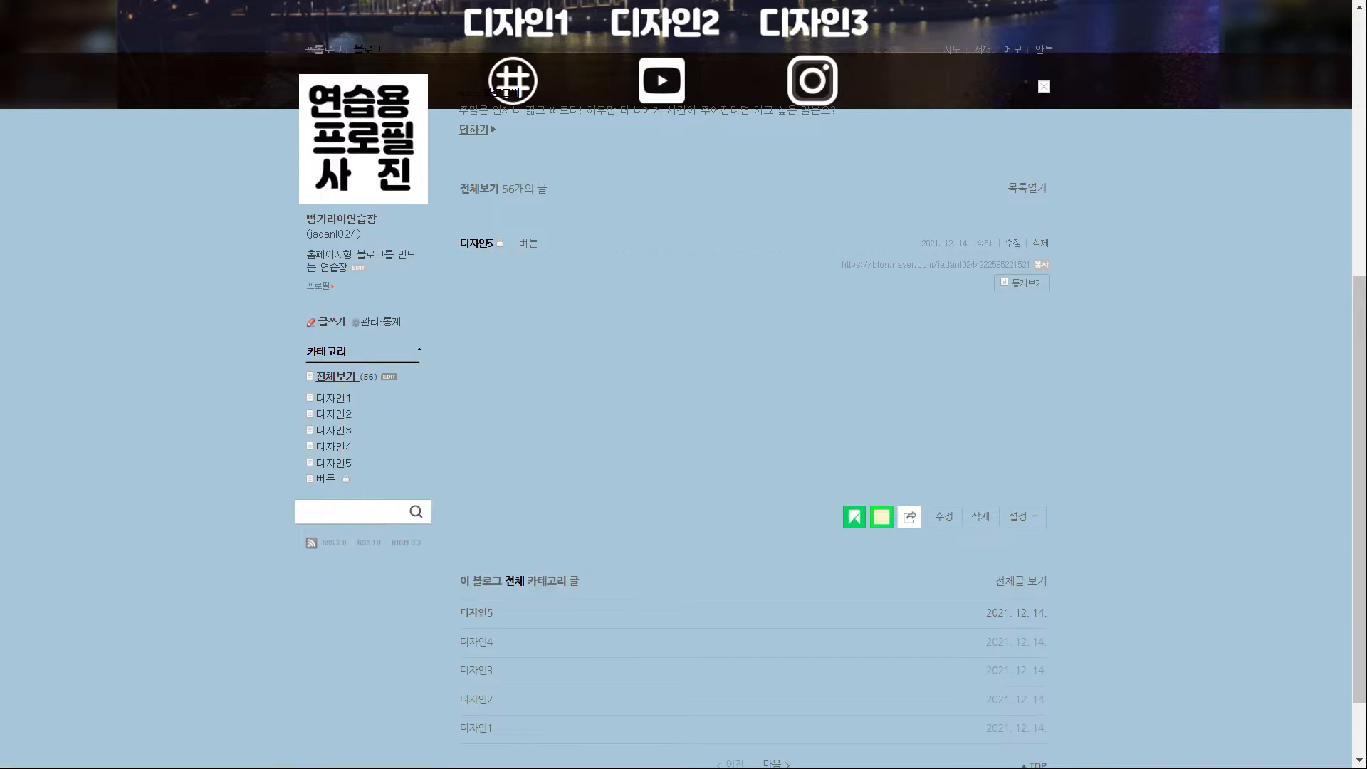
key("alt+Tab")
left_click(494, 87)
type("https://blog.naver.com/PostList.naver?blogId=jadanl024&from=postList&categoryNo=1")
Step: Copy the 디자인2 category's link address from the blog and paste it below 디자인2url in Notepad
right_click(335, 414)
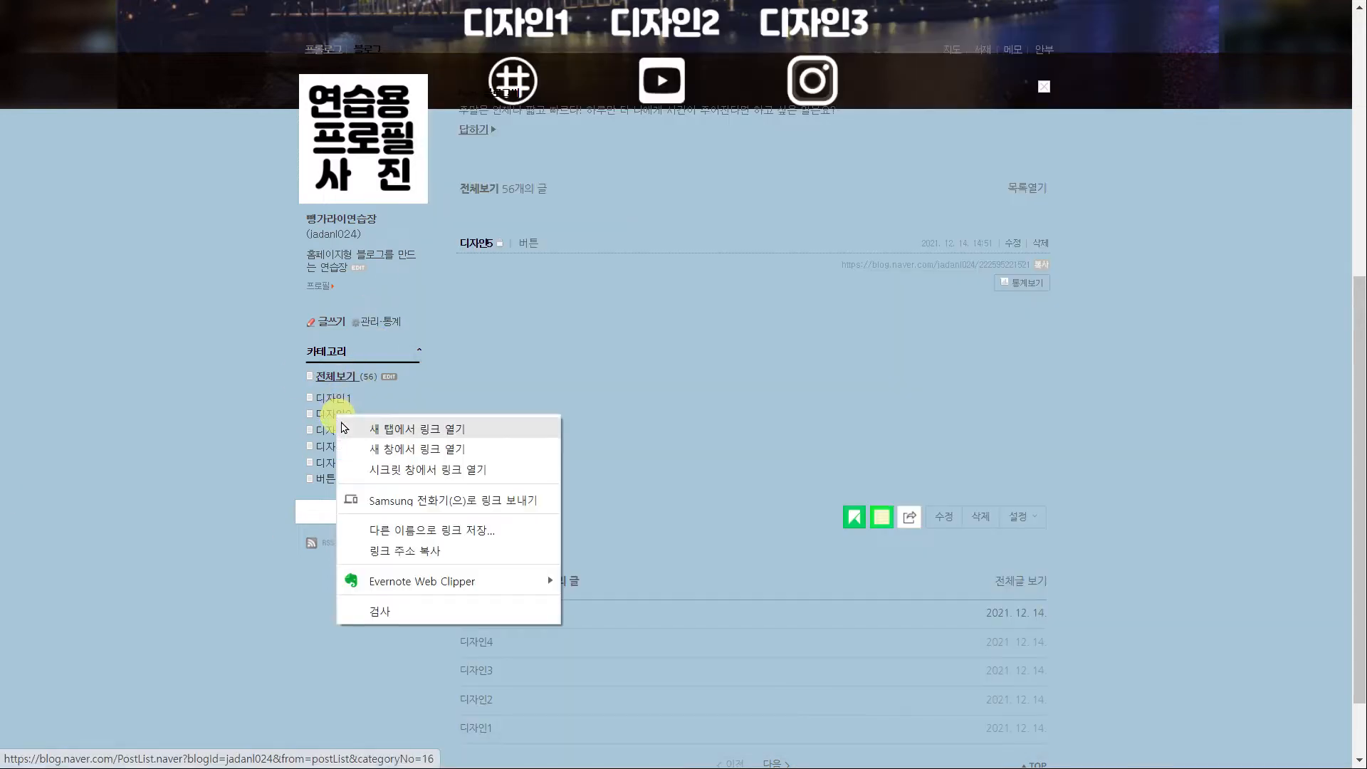
left_click(404, 555)
key("alt+Tab")
left_click(499, 128)
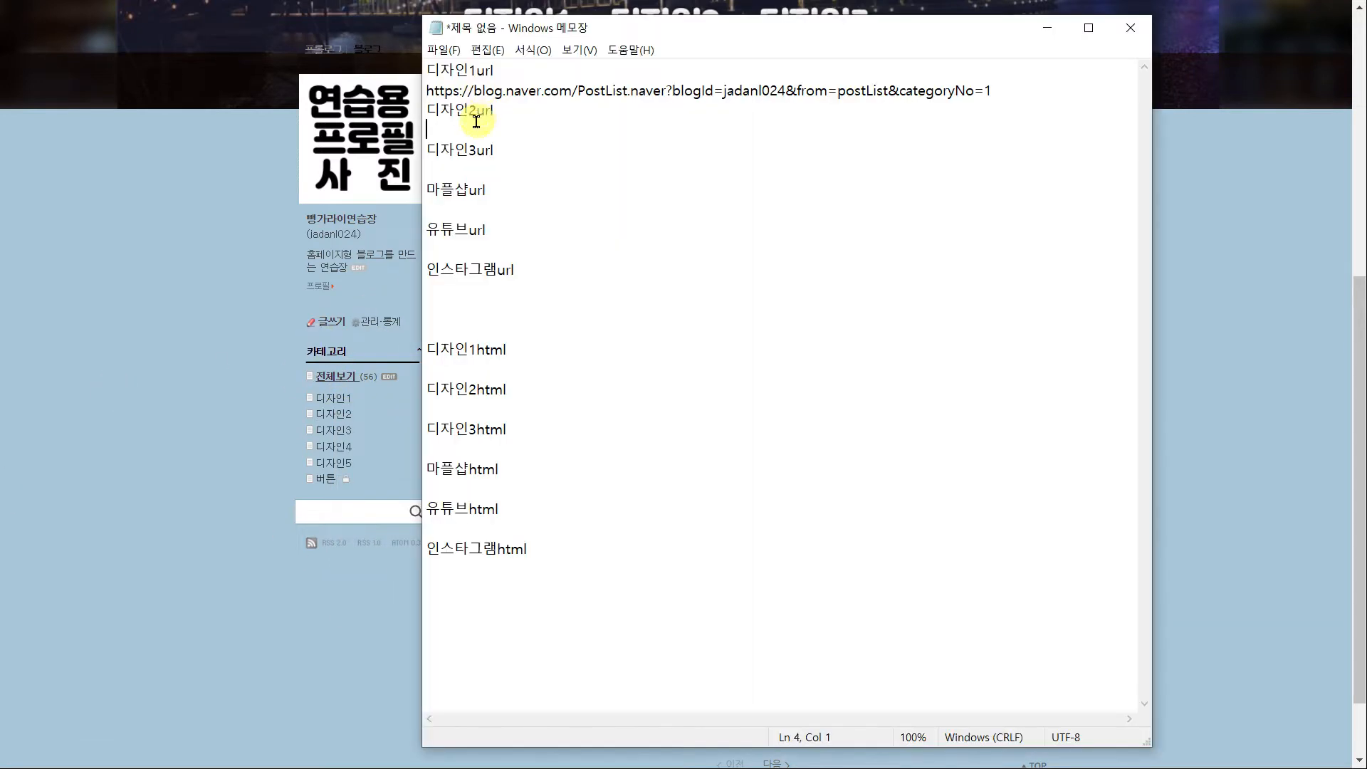
type("https://blog.naver.com/PostList.naver?blogId=jadanl024&from=postList&categoryNo=16")
Step: Copy the 디자인3 category's link address from the blog and paste it below 디자인3url in Notepad
right_click(326, 437)
left_click(381, 568)
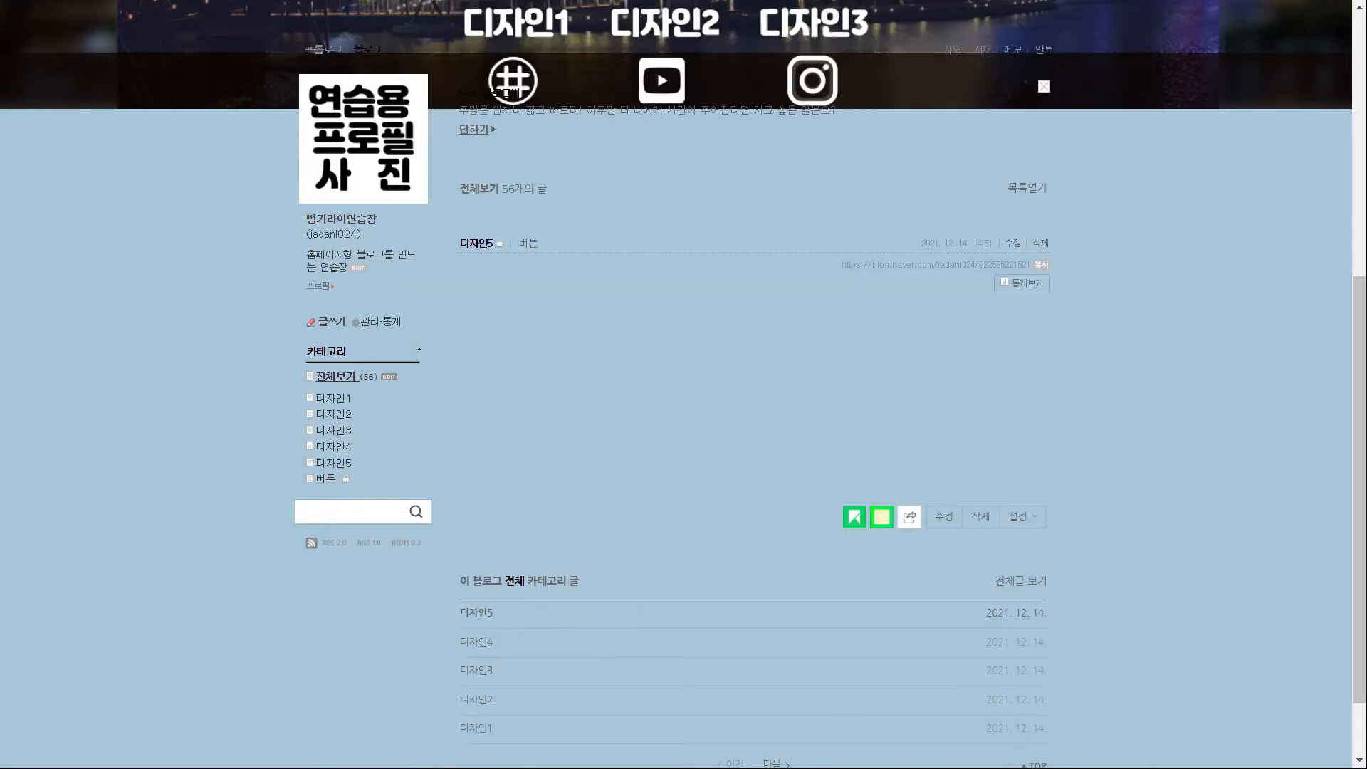
key("alt+Tab")
left_click(449, 169)
type("https://blog.naver.com/PostList.naver?blogId=jadanl024&from=postList&categoryNo=17")
left_click(470, 209)
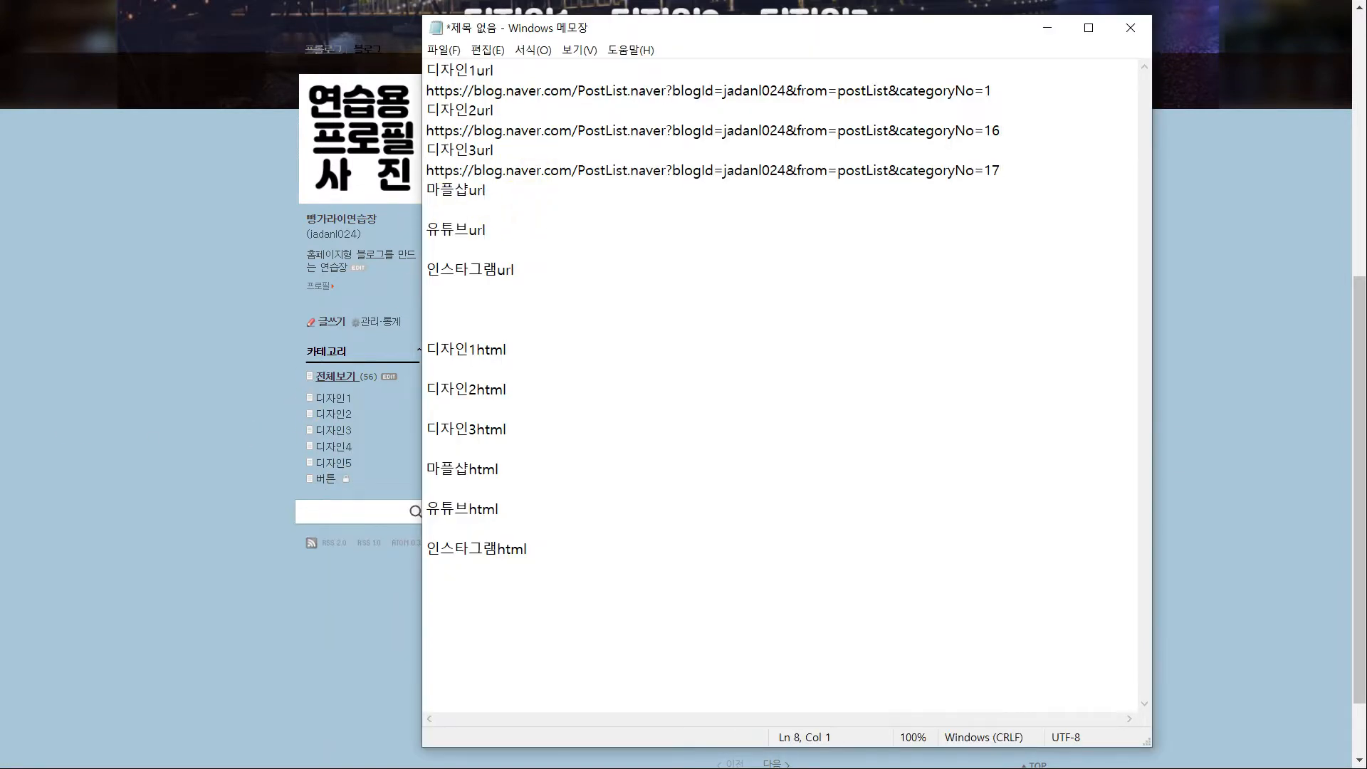
key("alt+Tab")
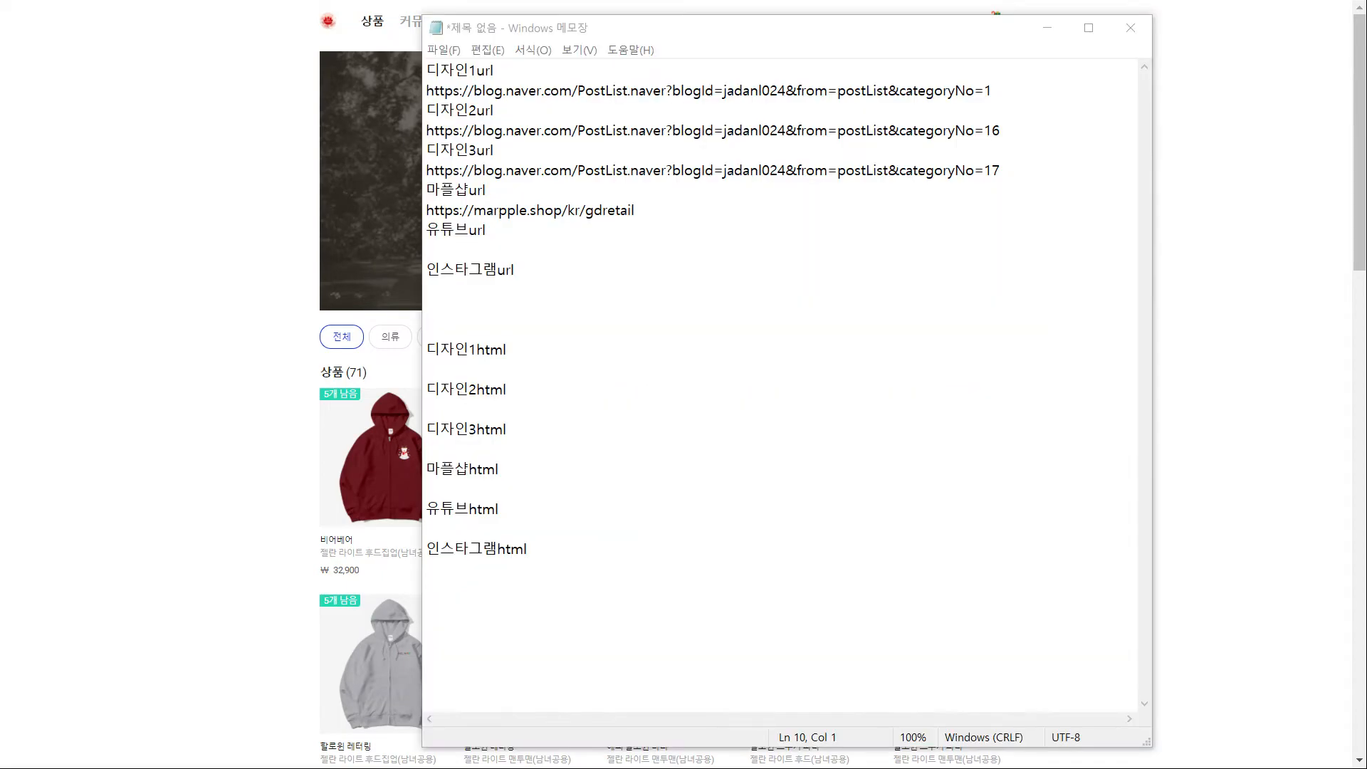
key("alt+Tab")
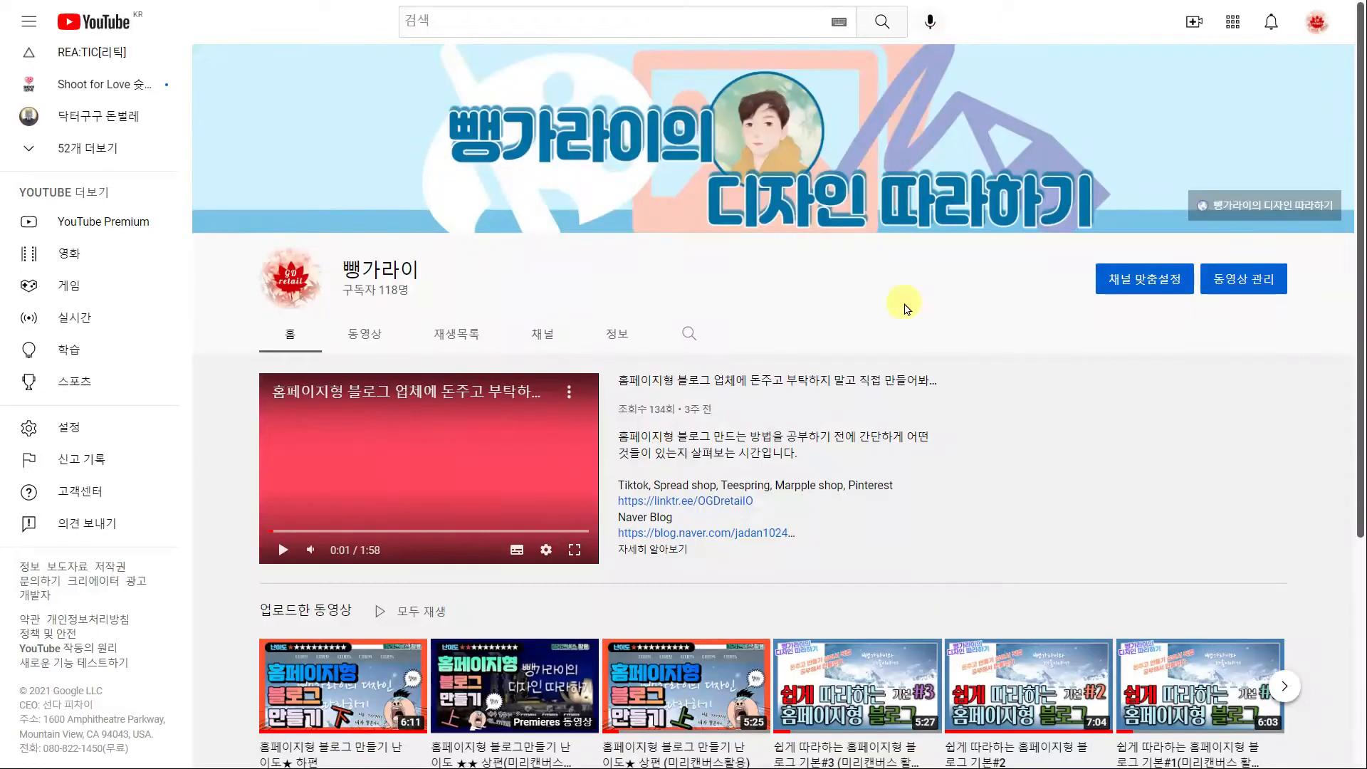
key("alt+Tab")
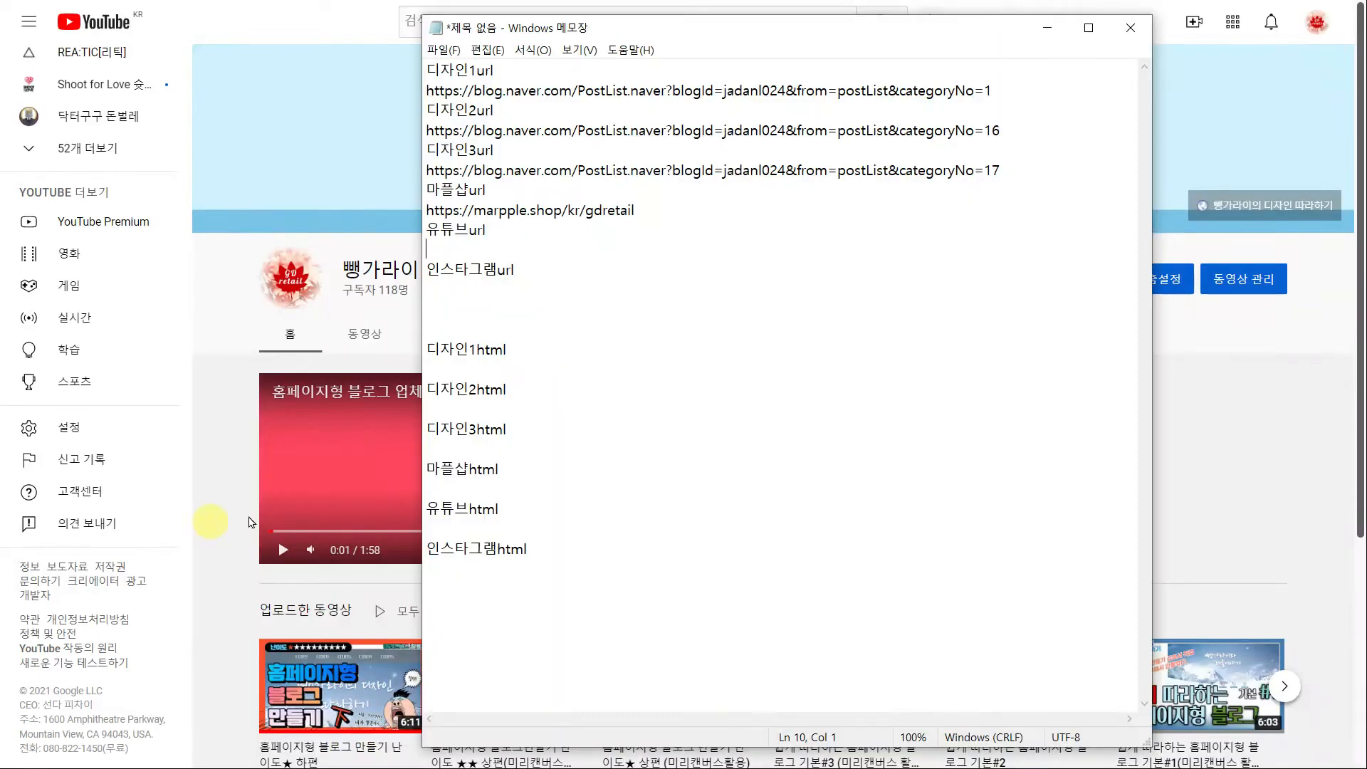
left_click(501, 247)
type("https://www.youtube.com/channel/UCftPxxIOAjY49tW3mwEawmA")
Step: Copy the Instagram profile's address and paste it below 인스타그램url in Notepad
left_click(488, 292)
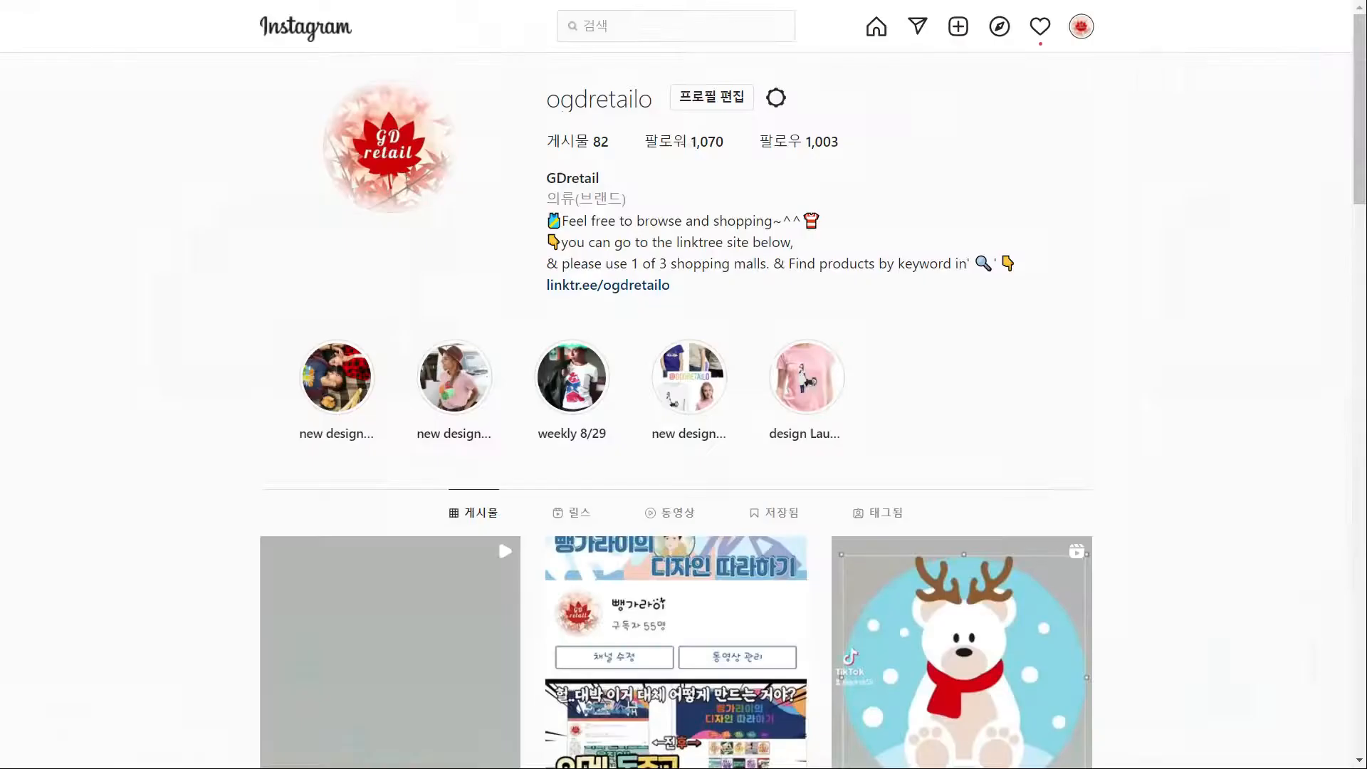
key("alt+Tab")
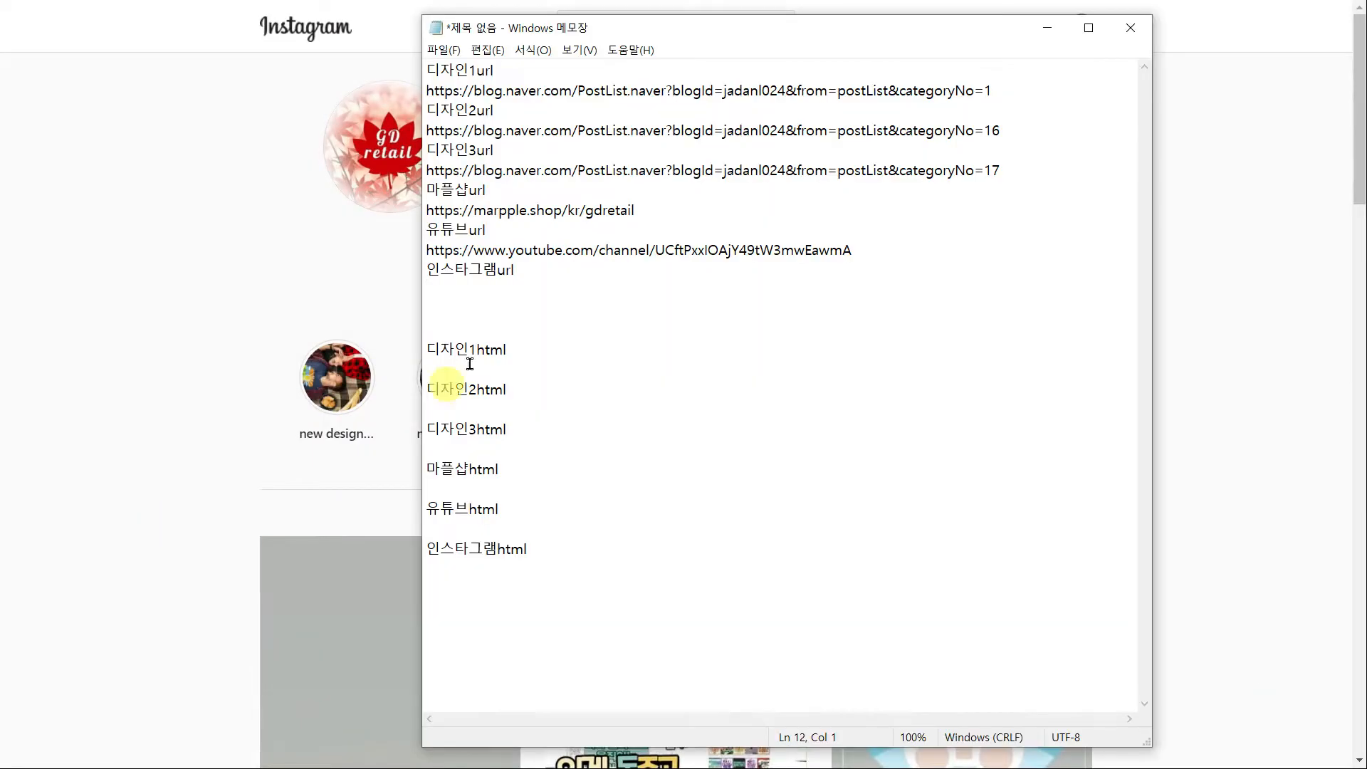
type("https://www.instagram.com/ogdretailo/")
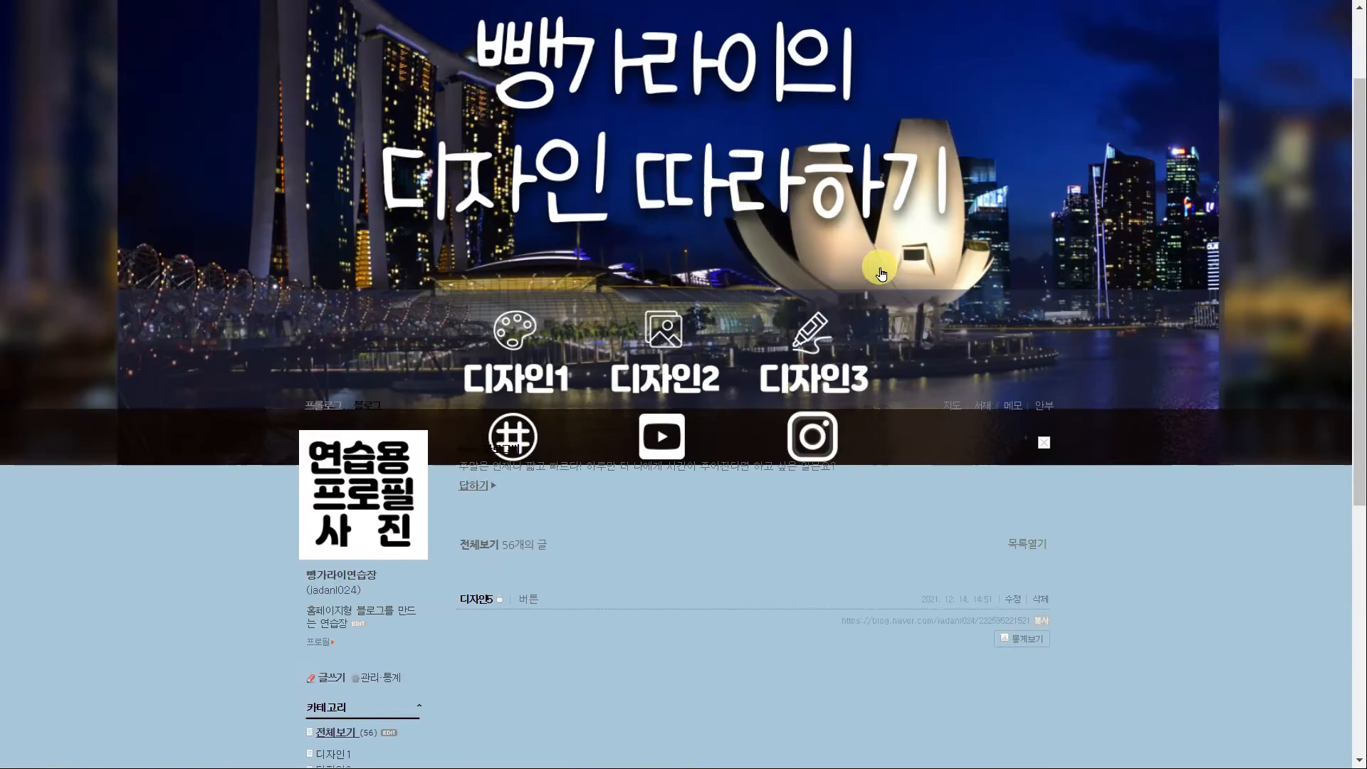
Step: In the blog's management settings, set the default editor to 스마트에디터 2.0 and confirm the change
scroll(396, 314, "down", 5)
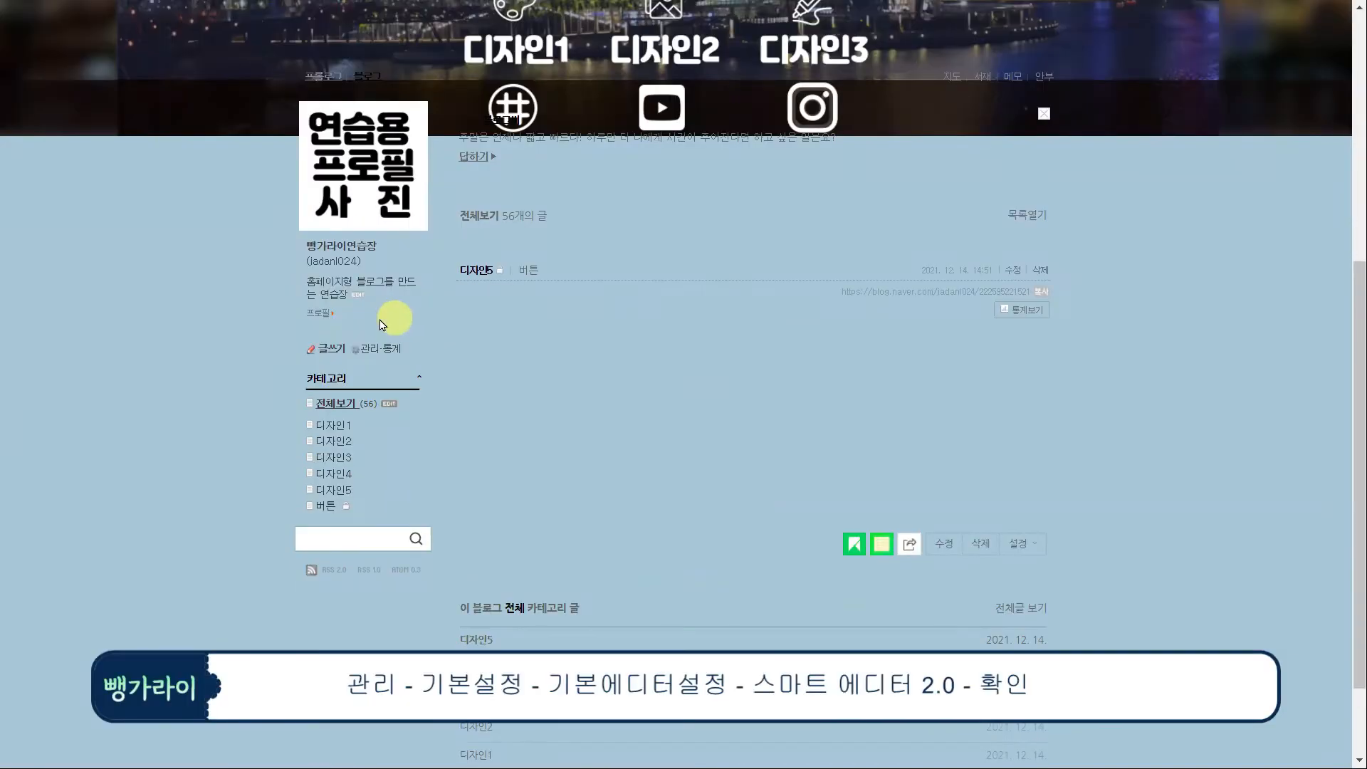
scroll(396, 315, "up", 6)
left_click(962, 13)
left_click(956, 67)
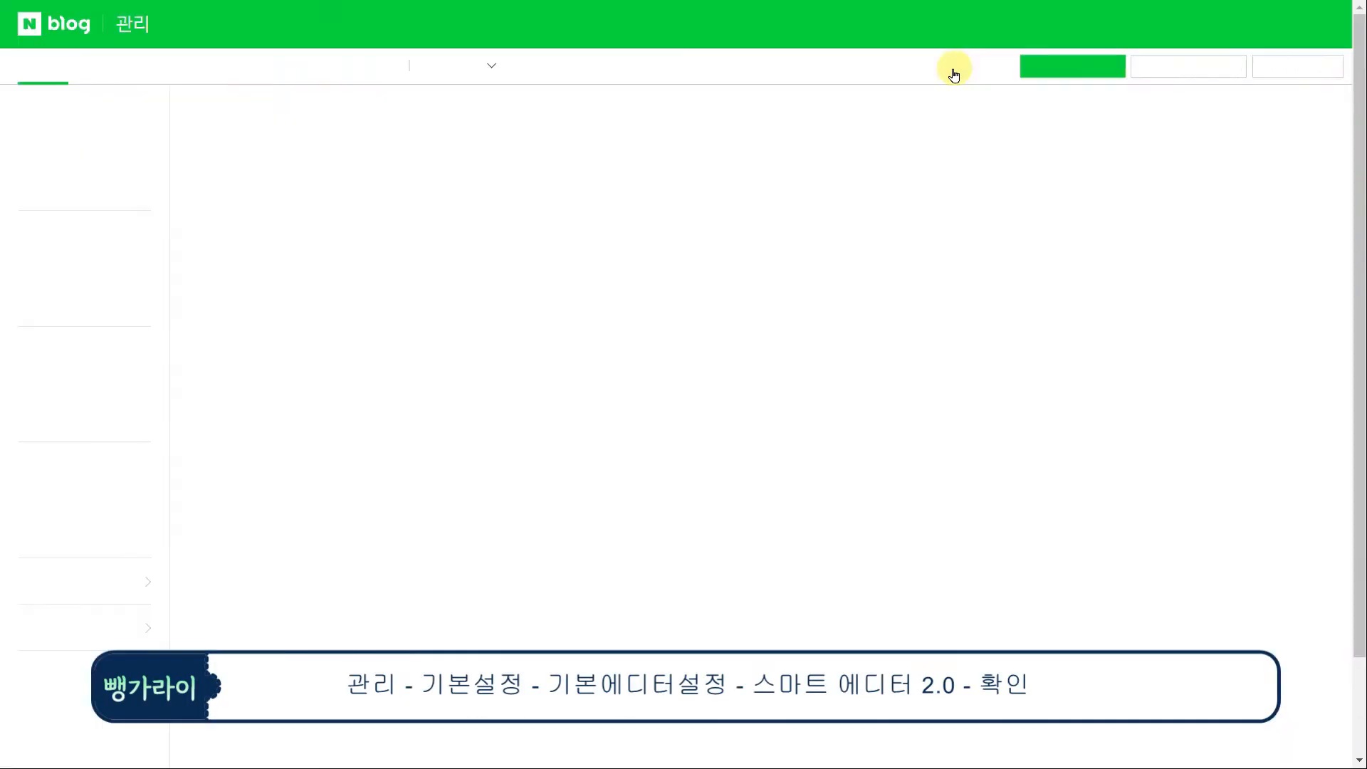
left_click(87, 182)
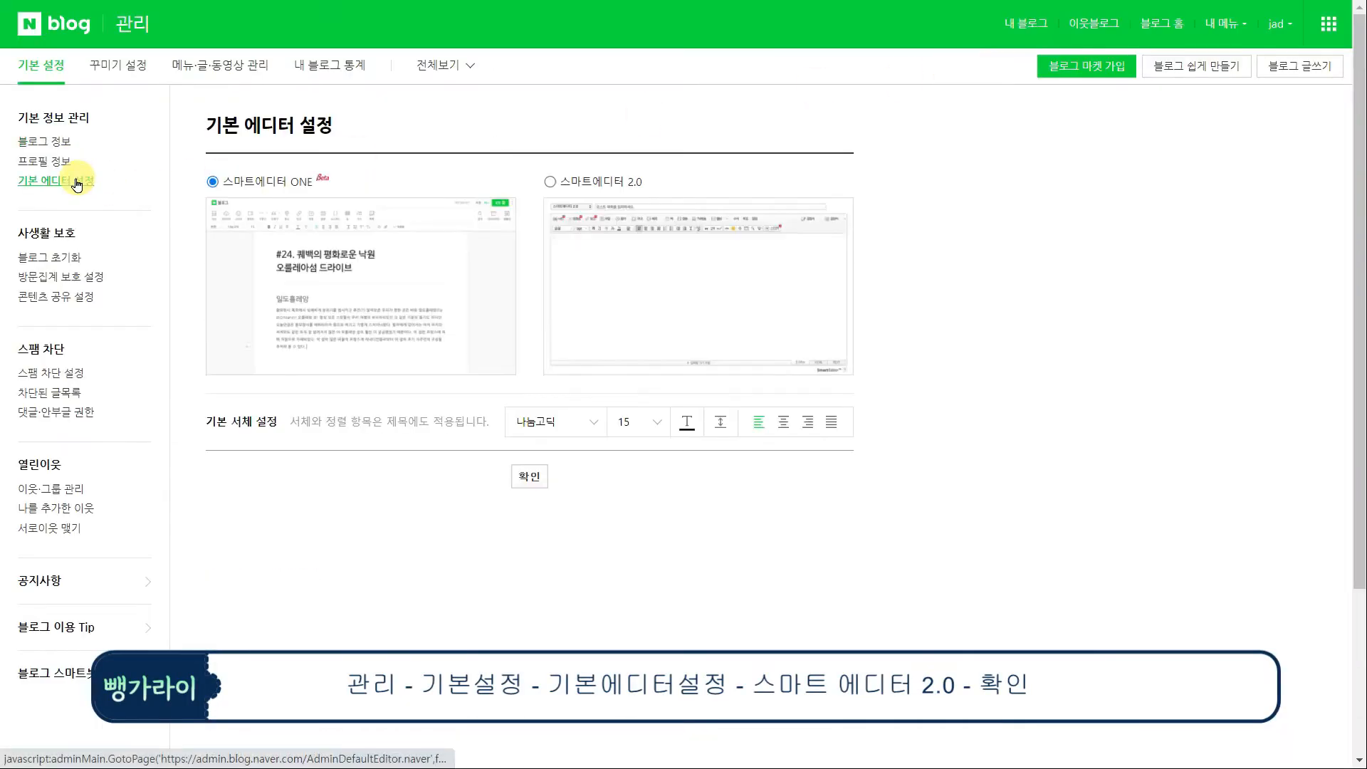
left_click(553, 183)
left_click(529, 476)
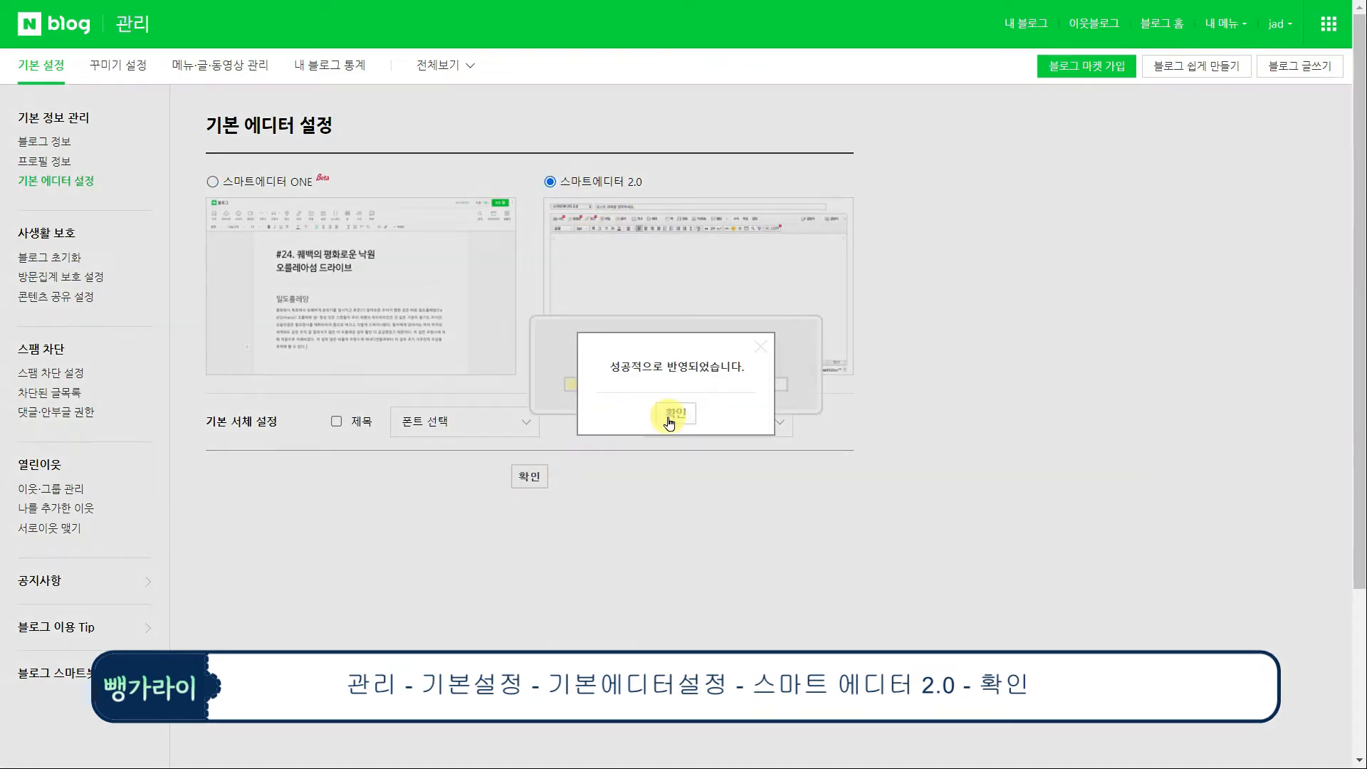
left_click(668, 417)
Step: Open the blog's category management and check the settings of the 버튼 category
left_click(220, 66)
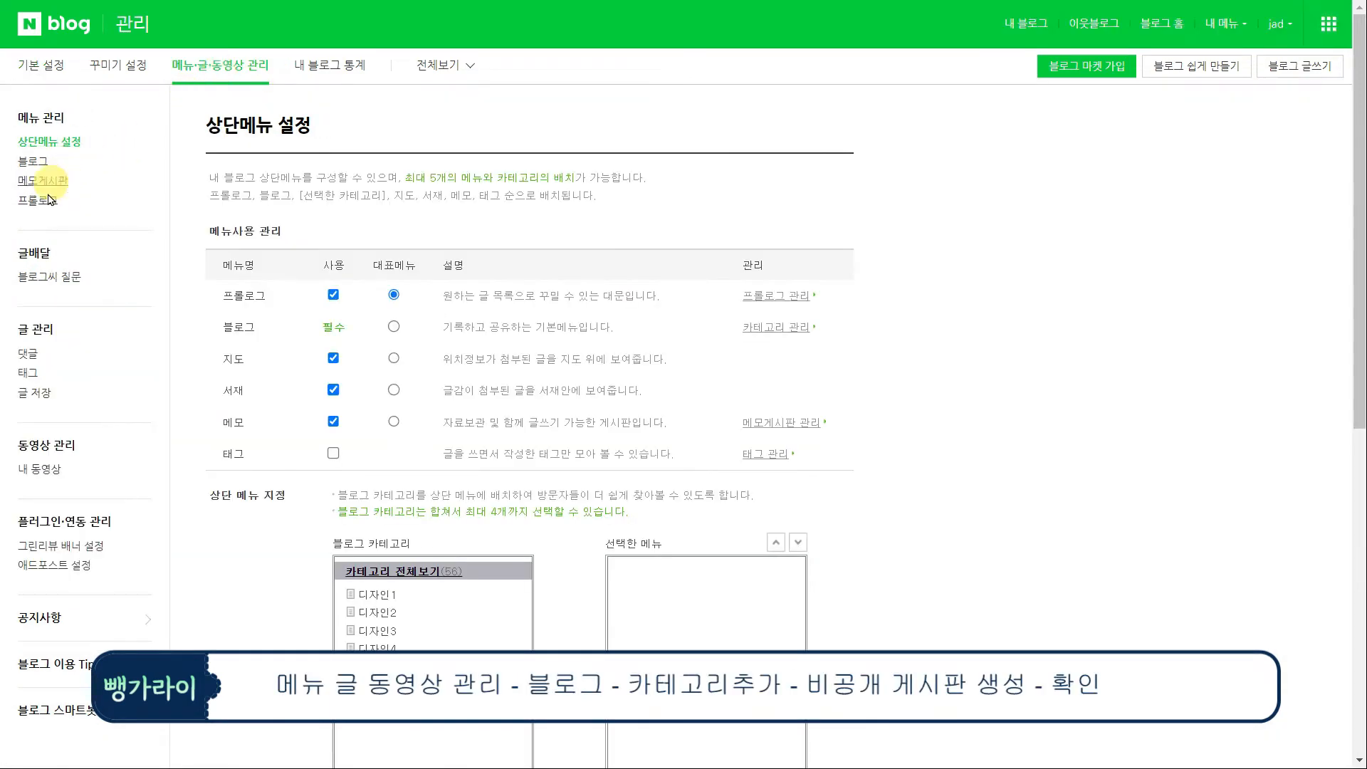
left_click(37, 162)
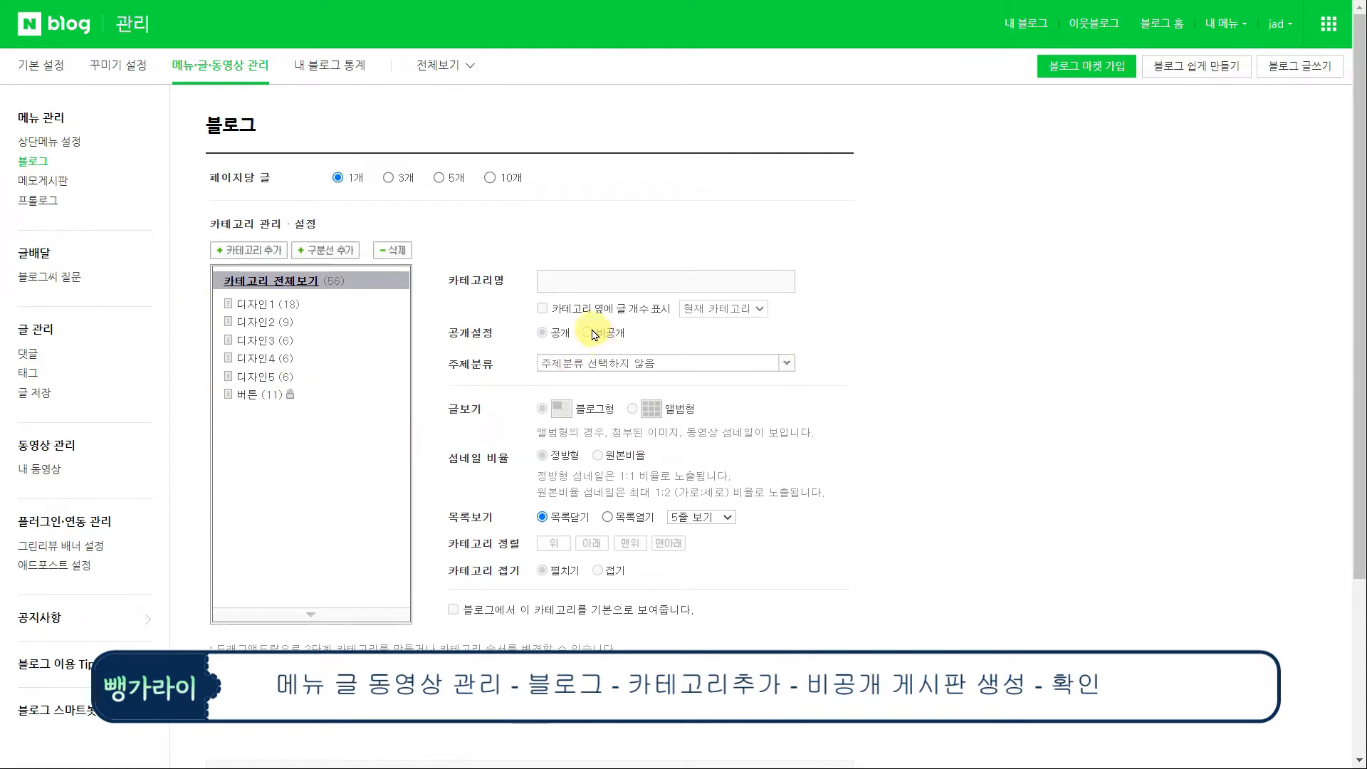
left_click(267, 397)
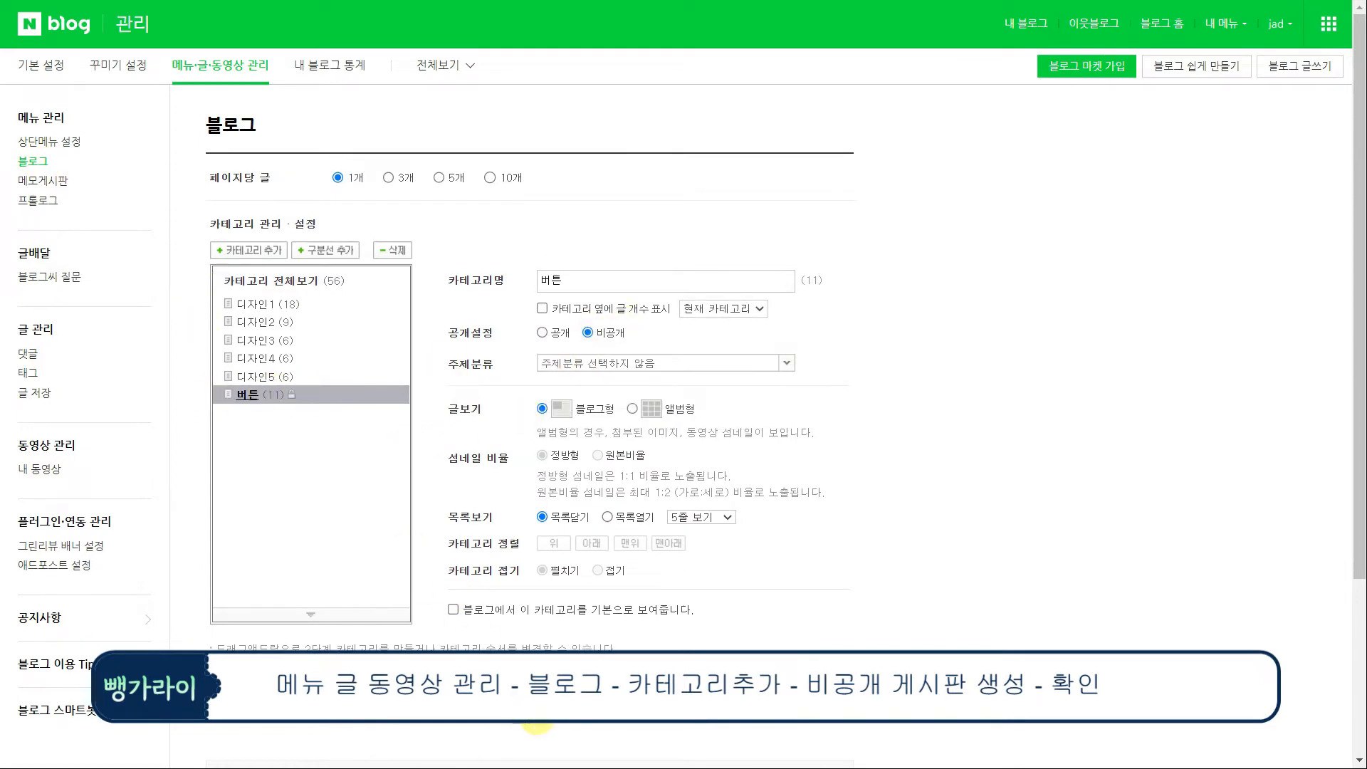
Step: From the blog's front page, start a new post in the 버튼 category with the title 디자인1버튼
left_click(1017, 29)
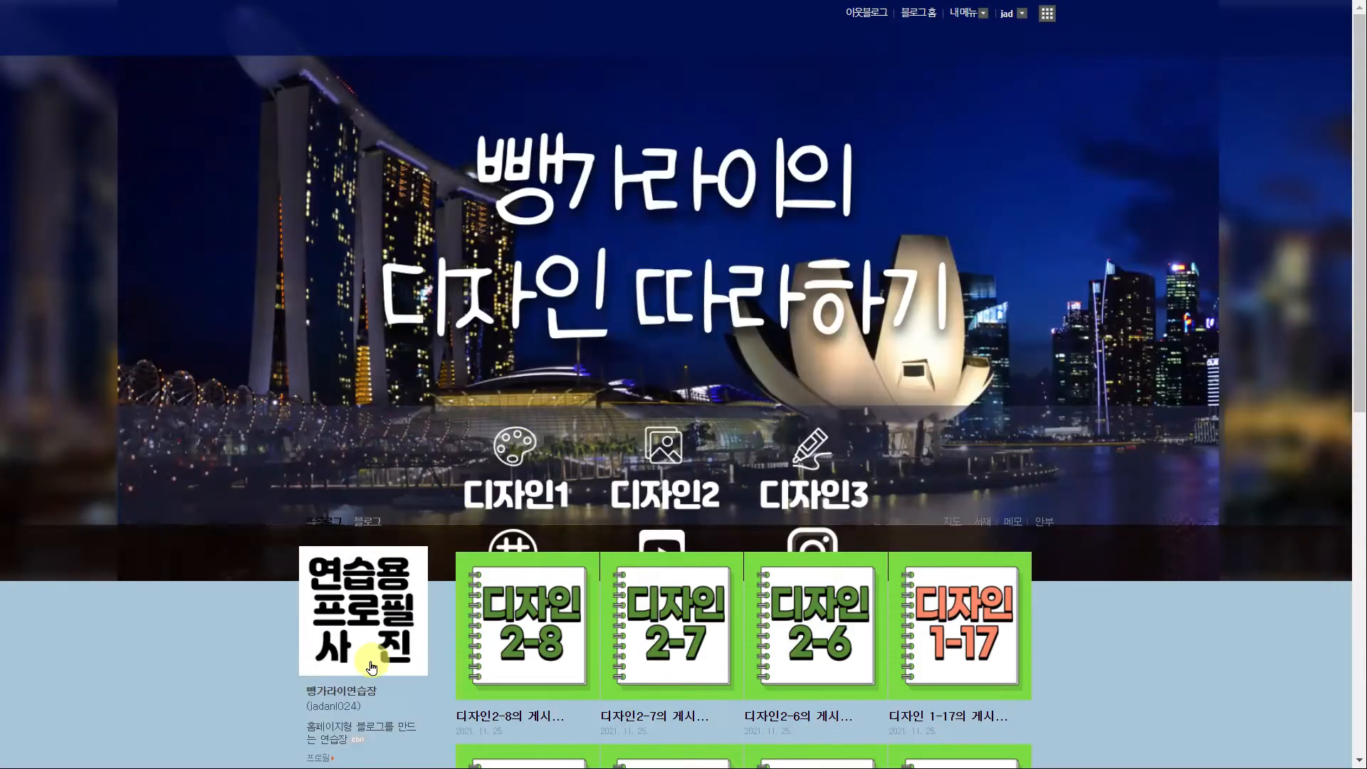
scroll(371, 667, "down", 4)
left_click(345, 525)
left_click(312, 100)
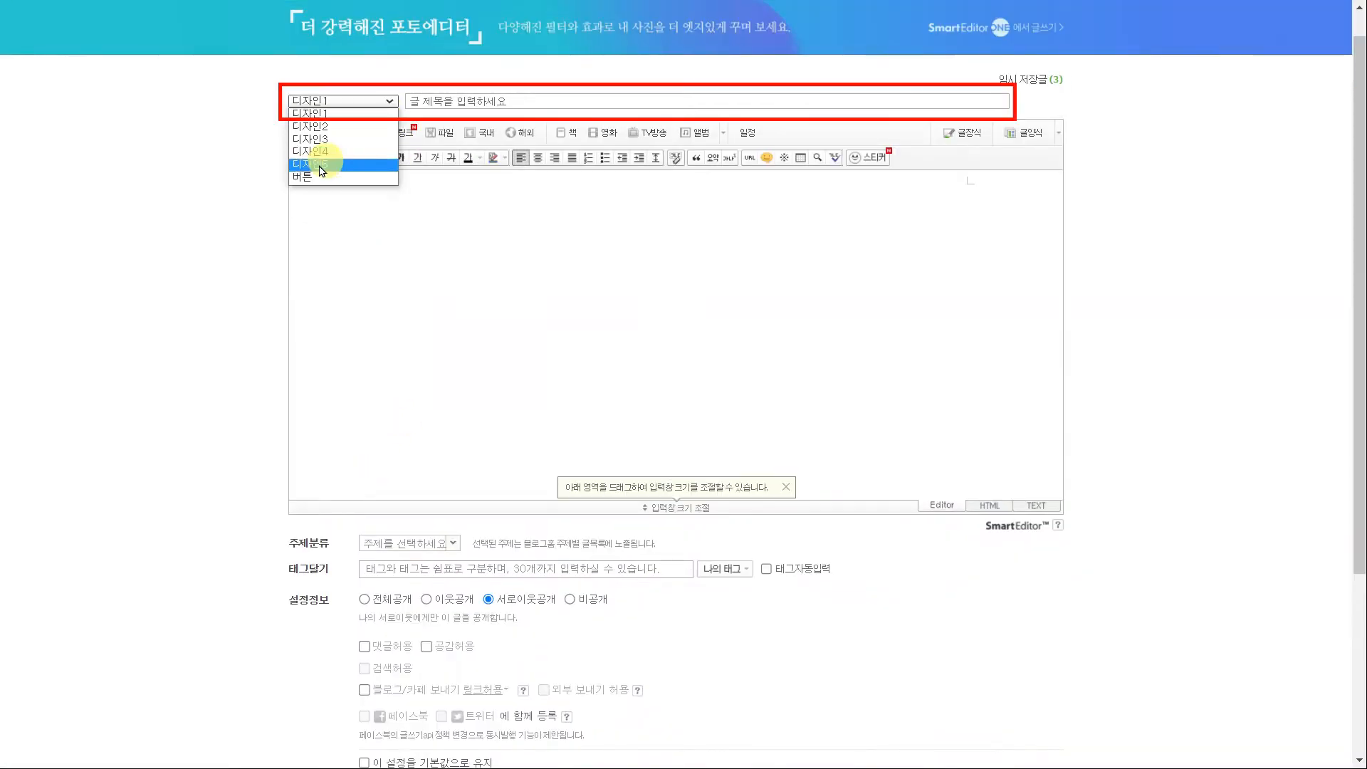
left_click(320, 177)
left_click(415, 101)
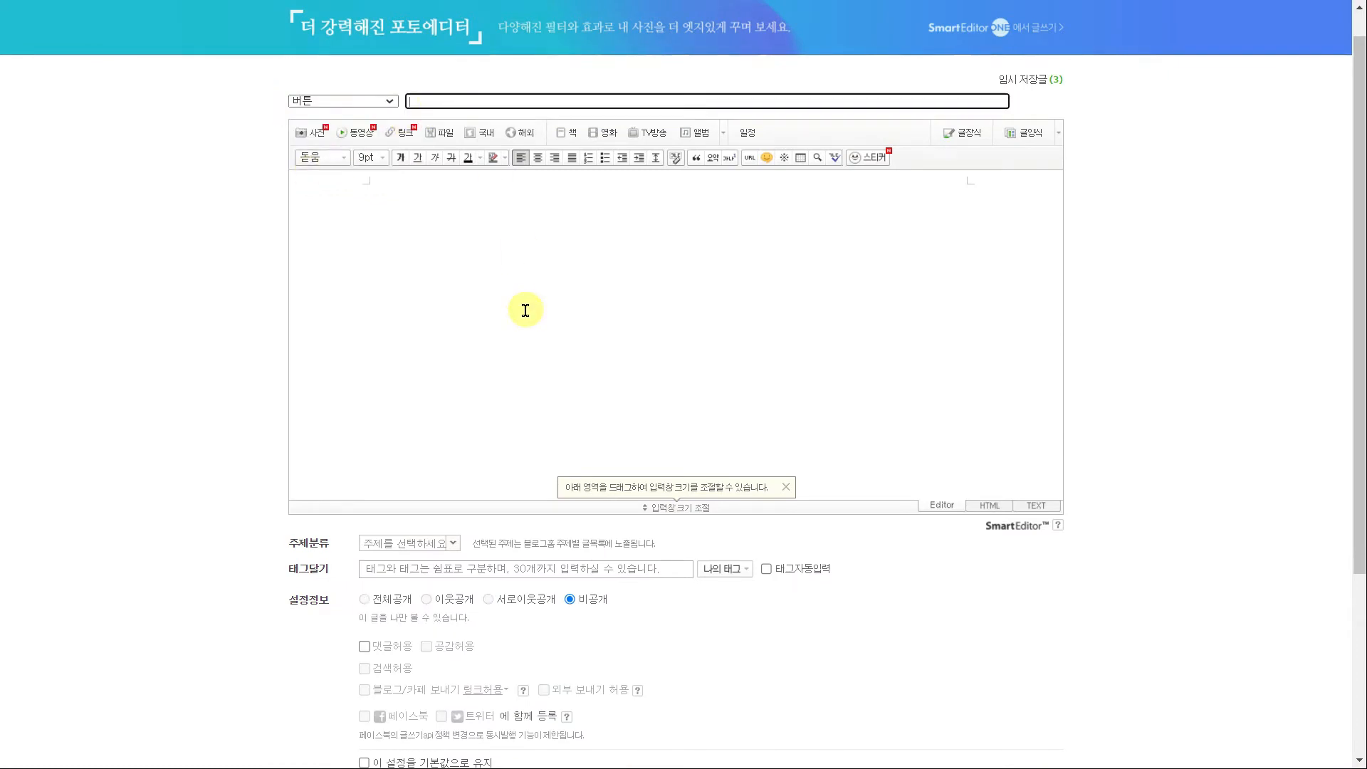
type("디자인")
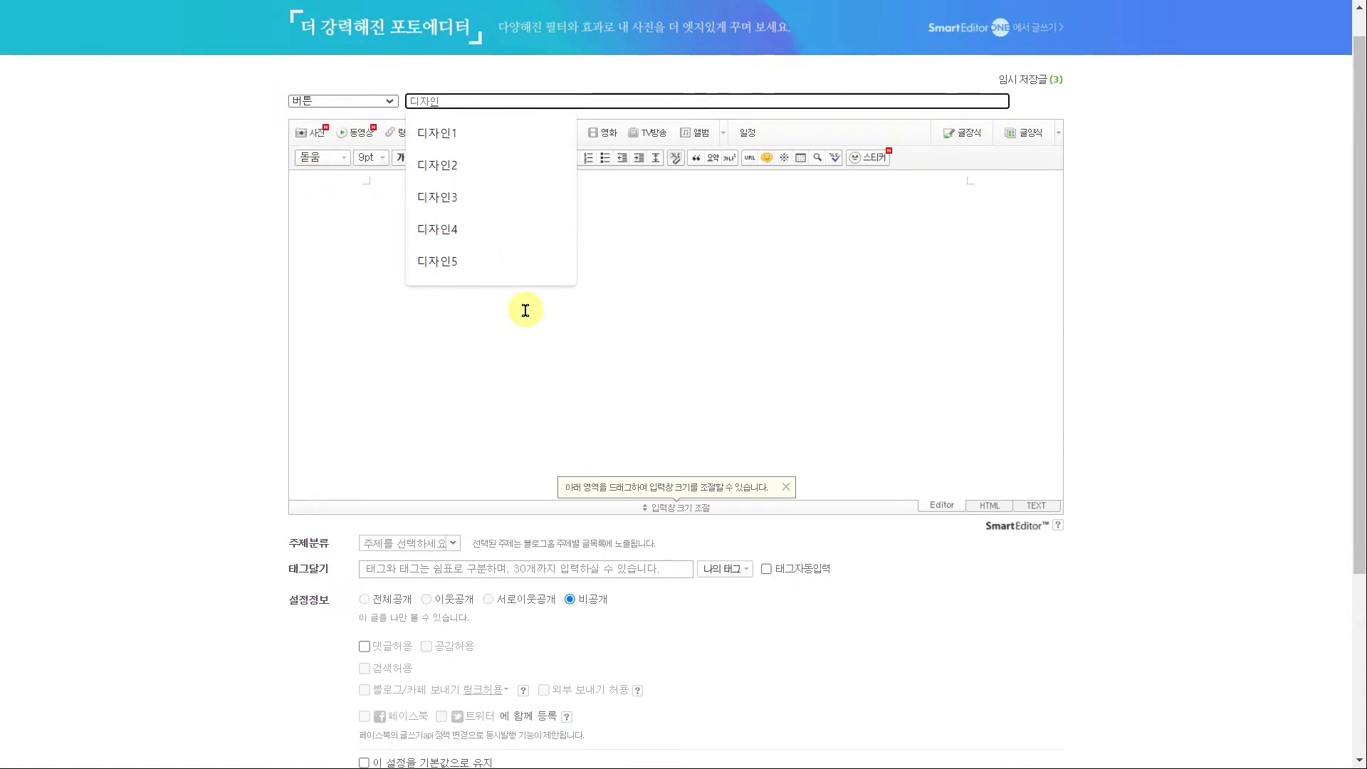
type("1ㅂㅓ튼")
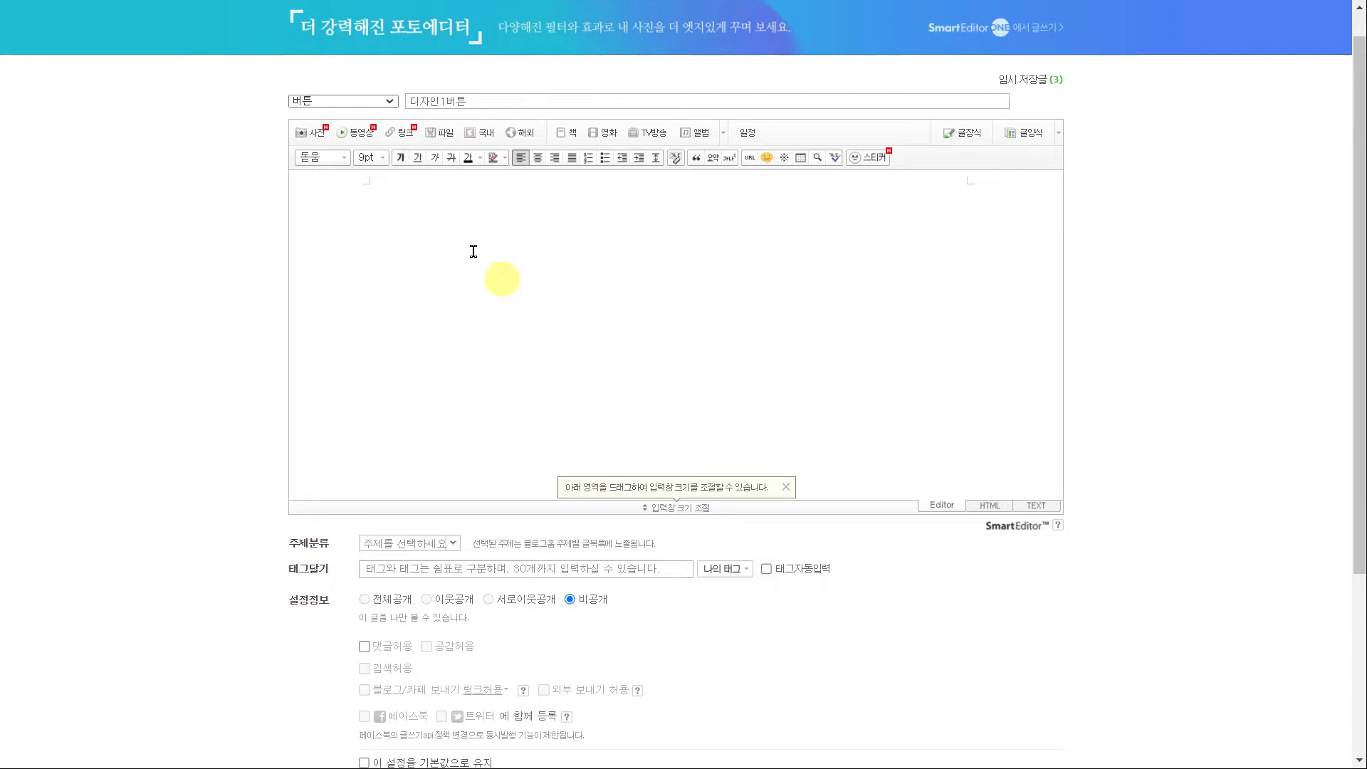
Step: Upload the transparent image 투명이미지1.png into the body of the 디자인1버튼 post
left_click(313, 133)
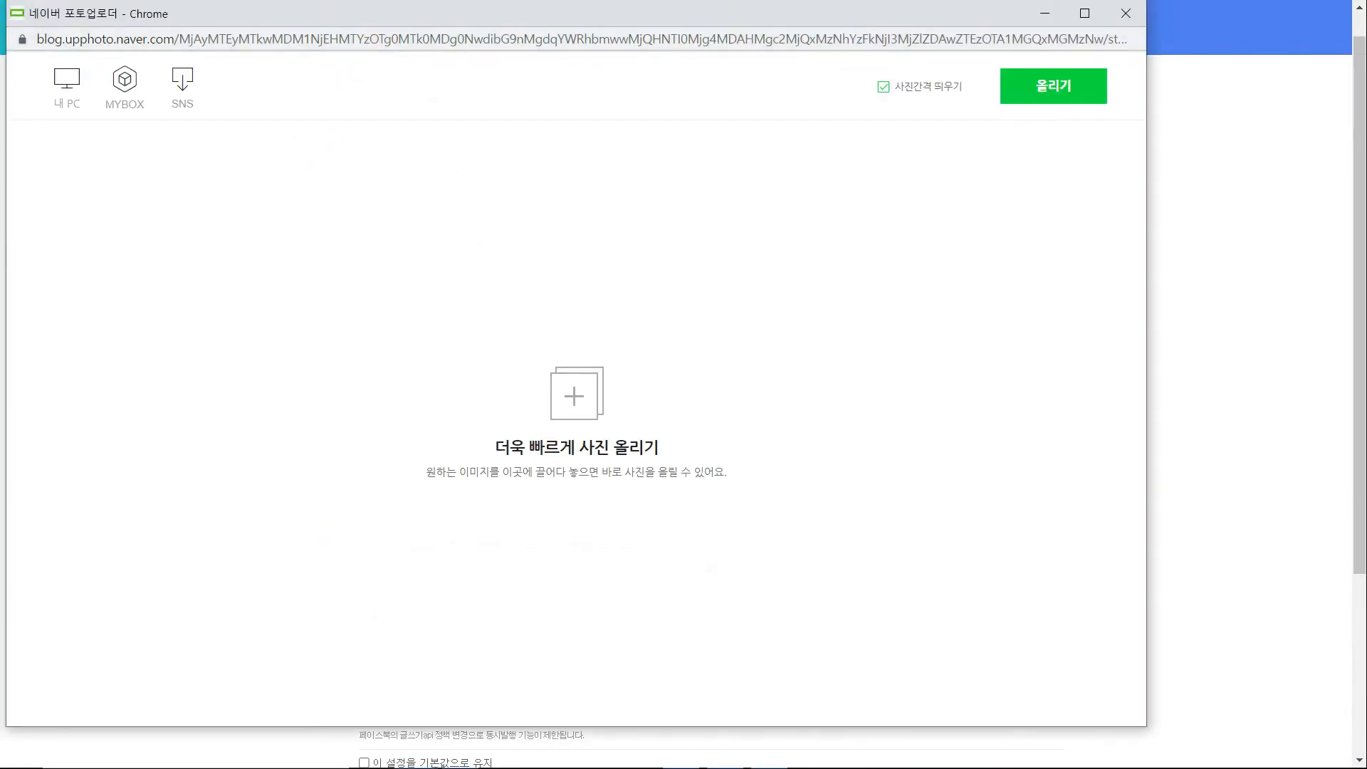
left_click_drag(1, 370, 285, 362)
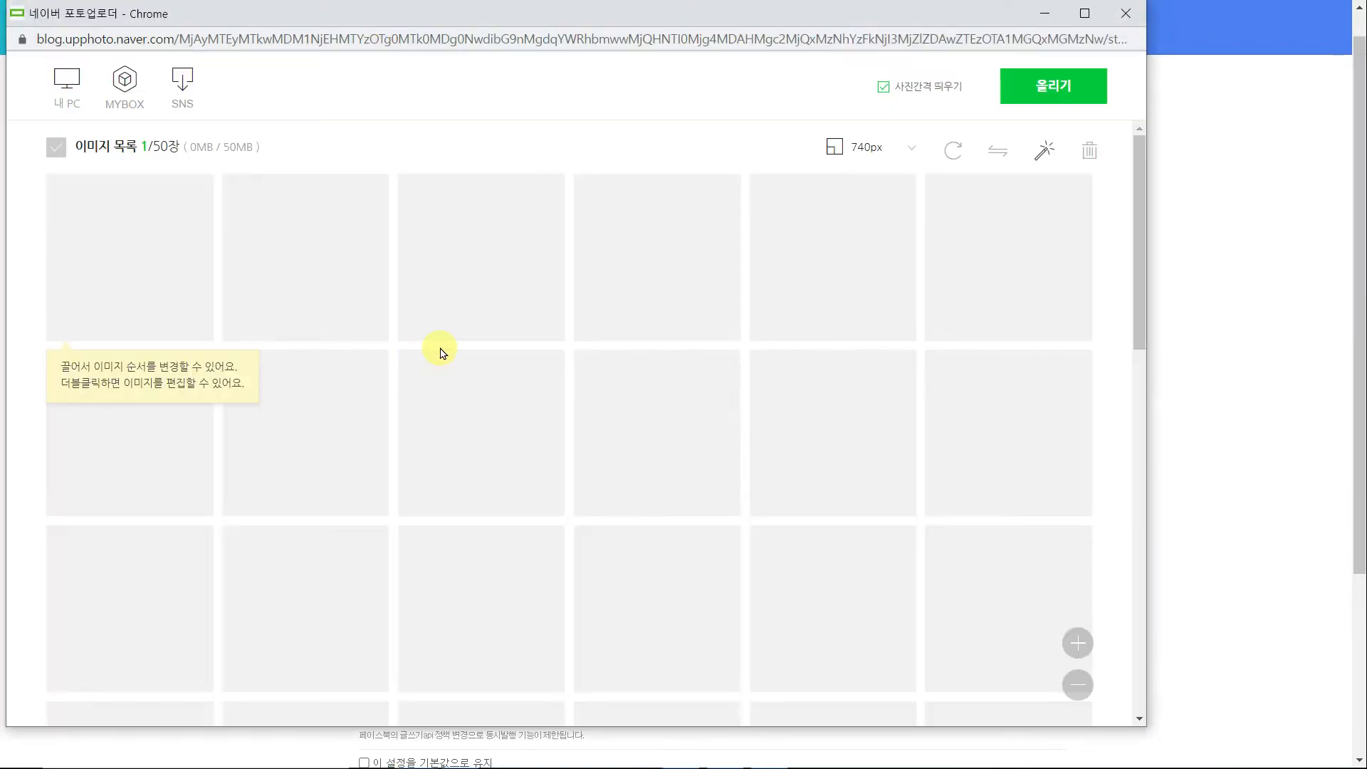
left_click(1012, 108)
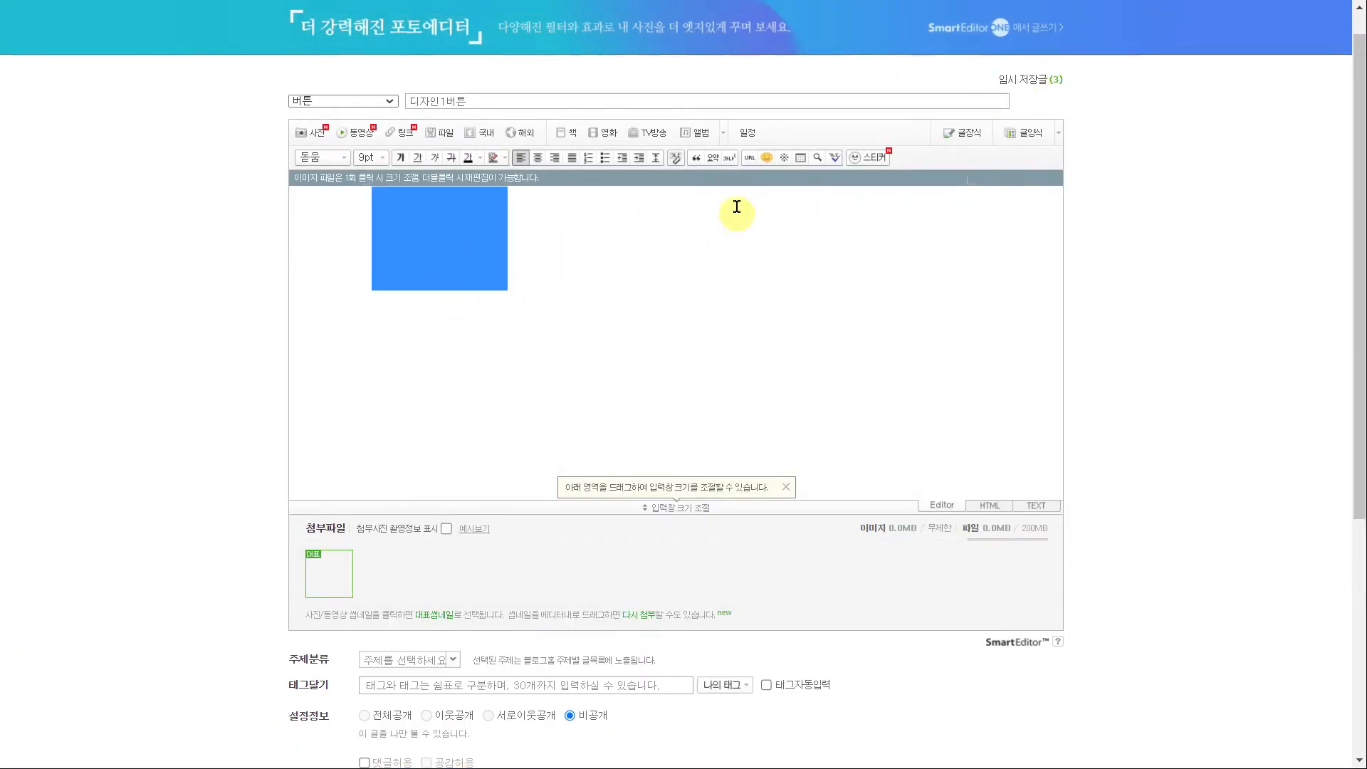
Step: Link the transparent image to the 디자인1 category address copied from below 디자인1url in Notepad
left_click(752, 161)
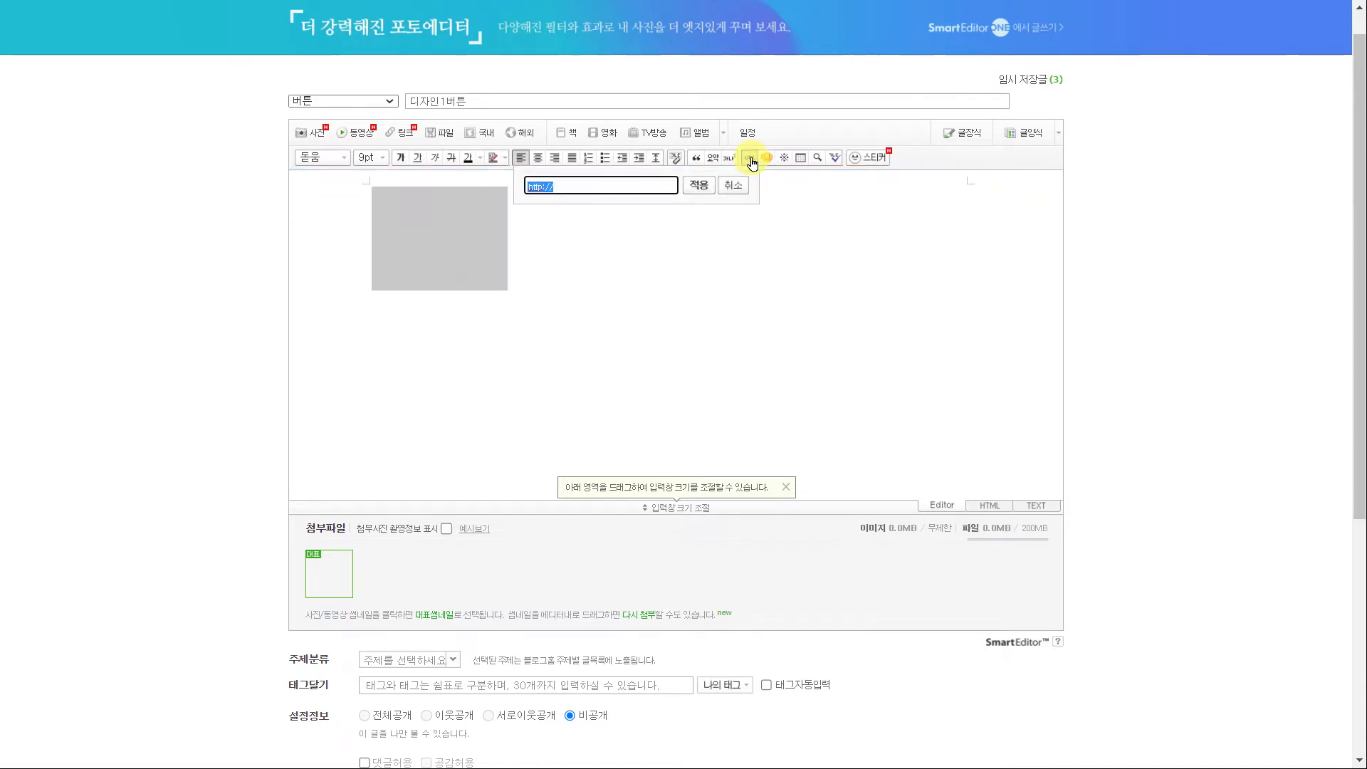
key("alt+Tab")
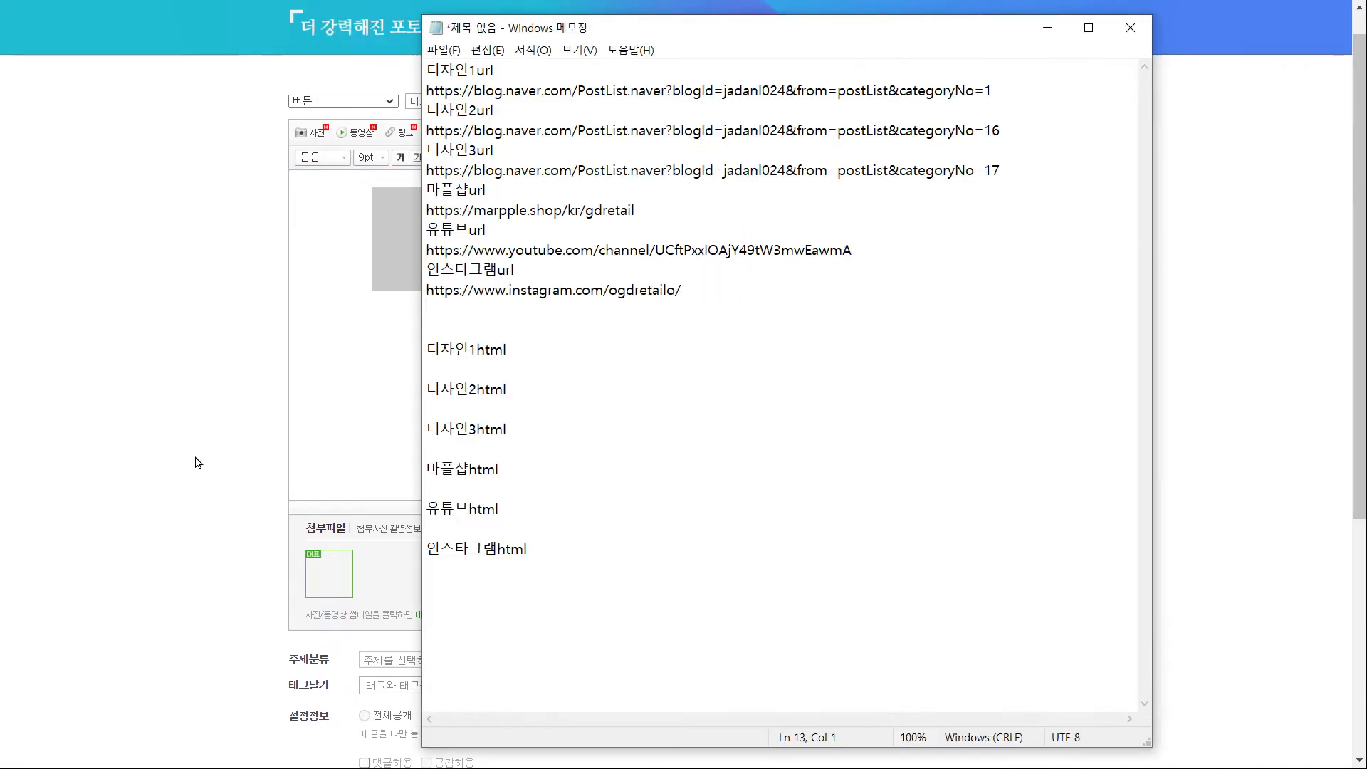
left_click_drag(1020, 92, 399, 91)
key("ctrl+c")
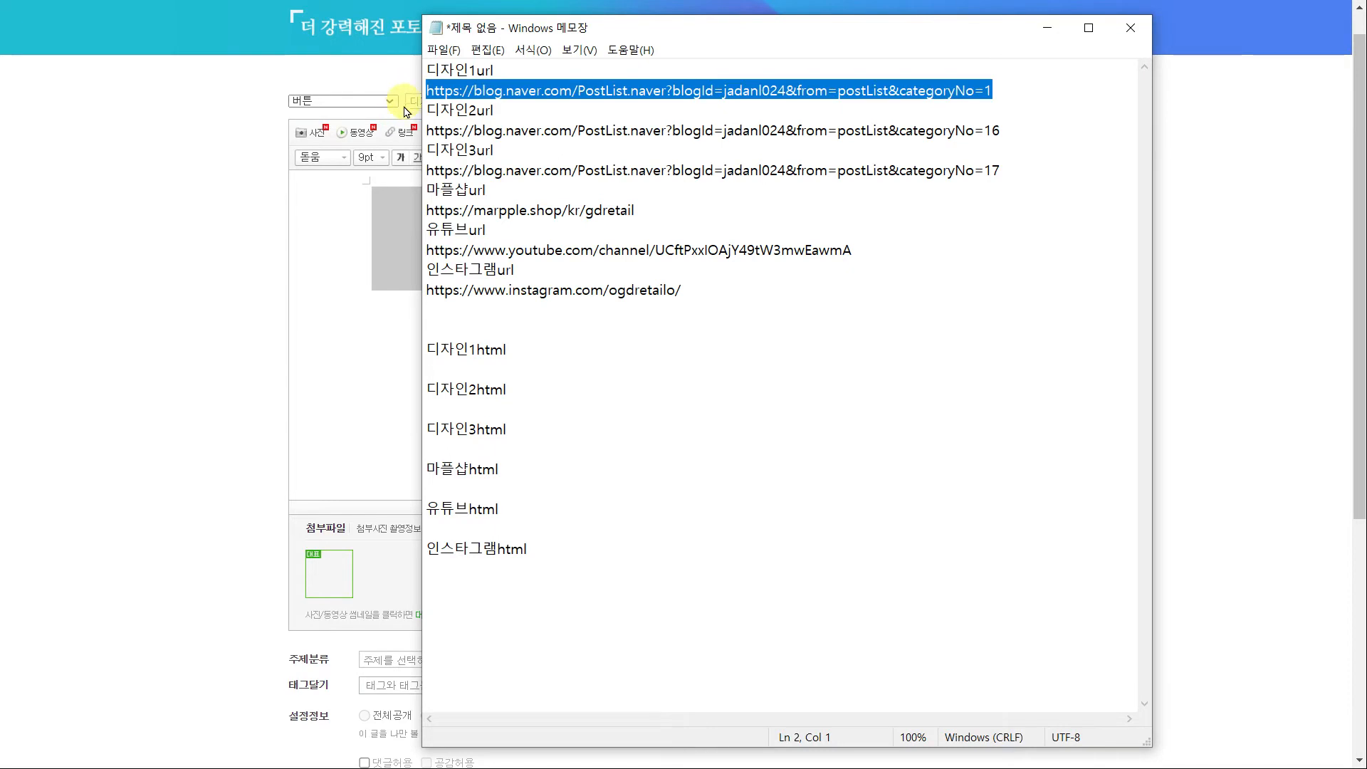
left_click(1274, 148)
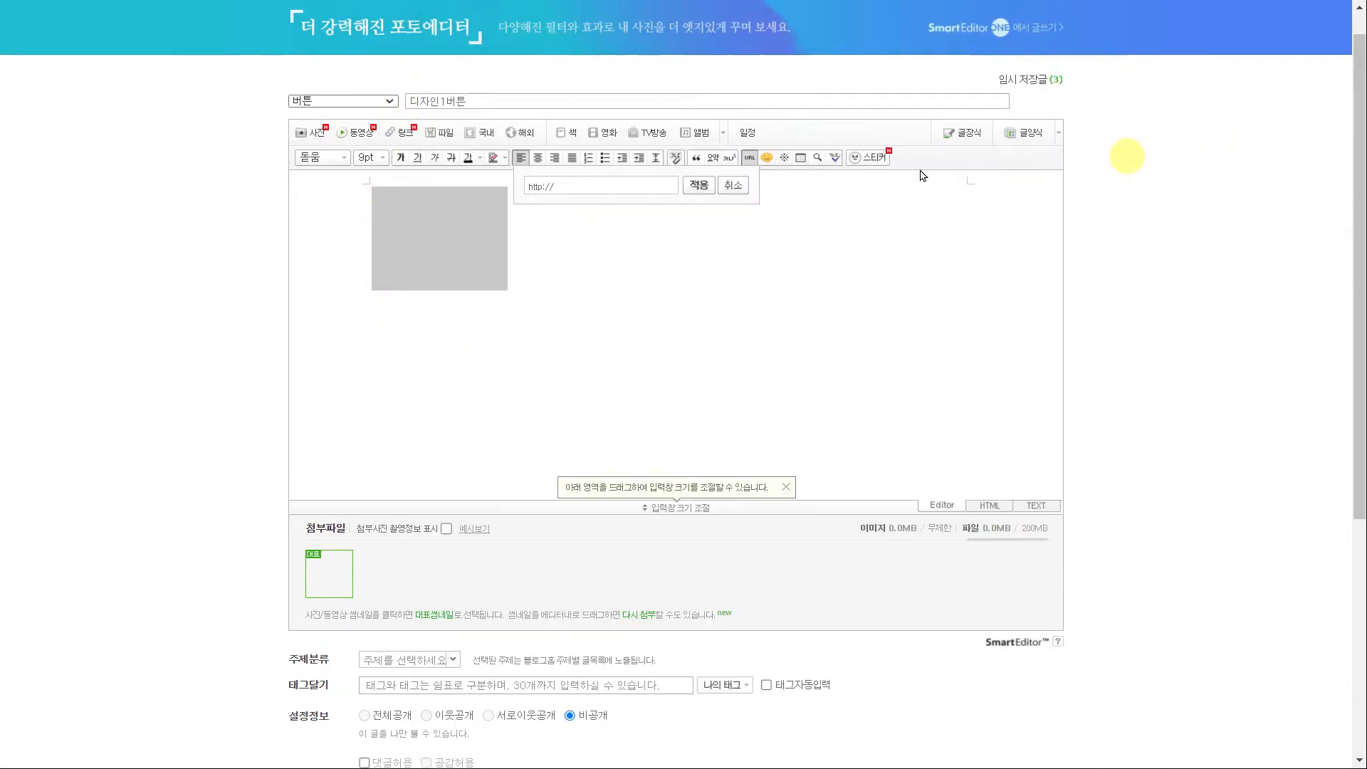
left_click_drag(604, 189, 498, 188)
key("ctrl+v")
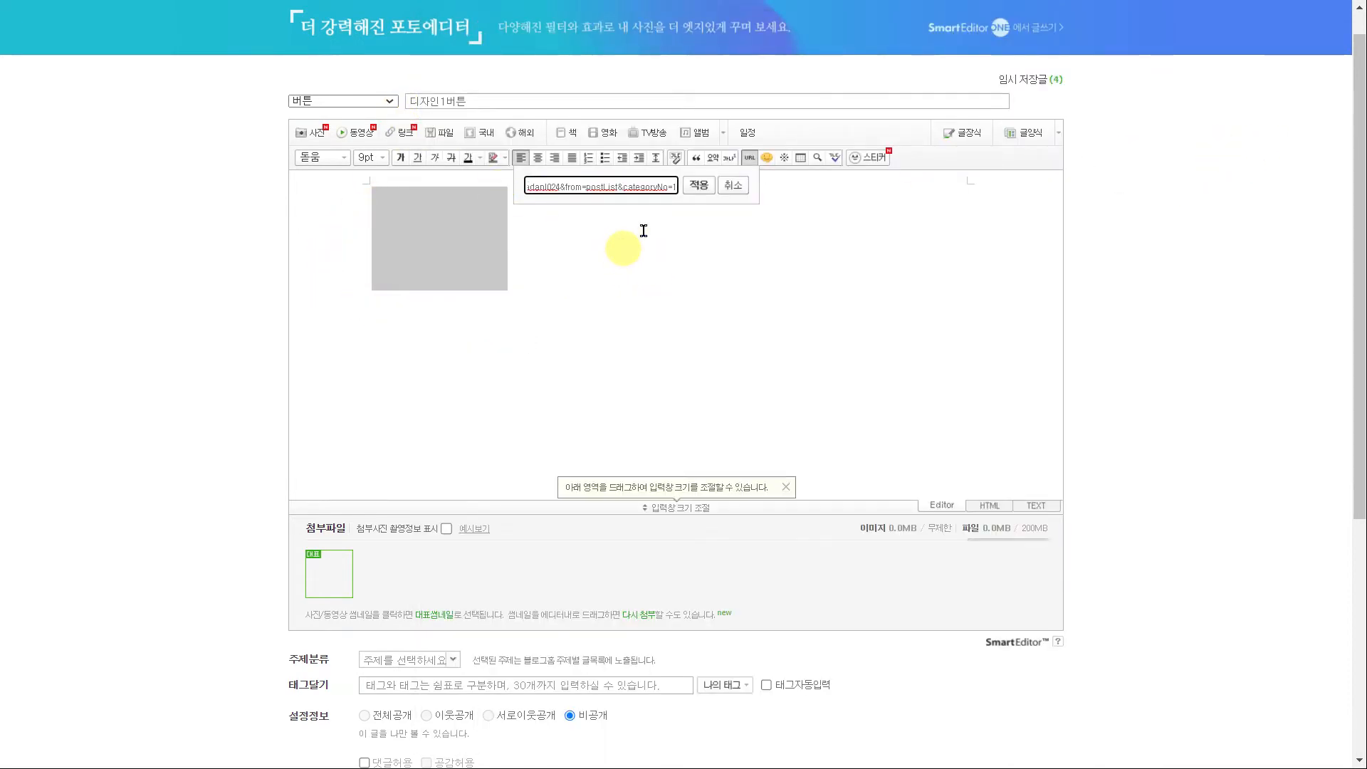
left_click(698, 186)
Step: Copy the linked image's HTML from <a href to </a> and paste it below 디자인1html in Notepad
left_click(983, 505)
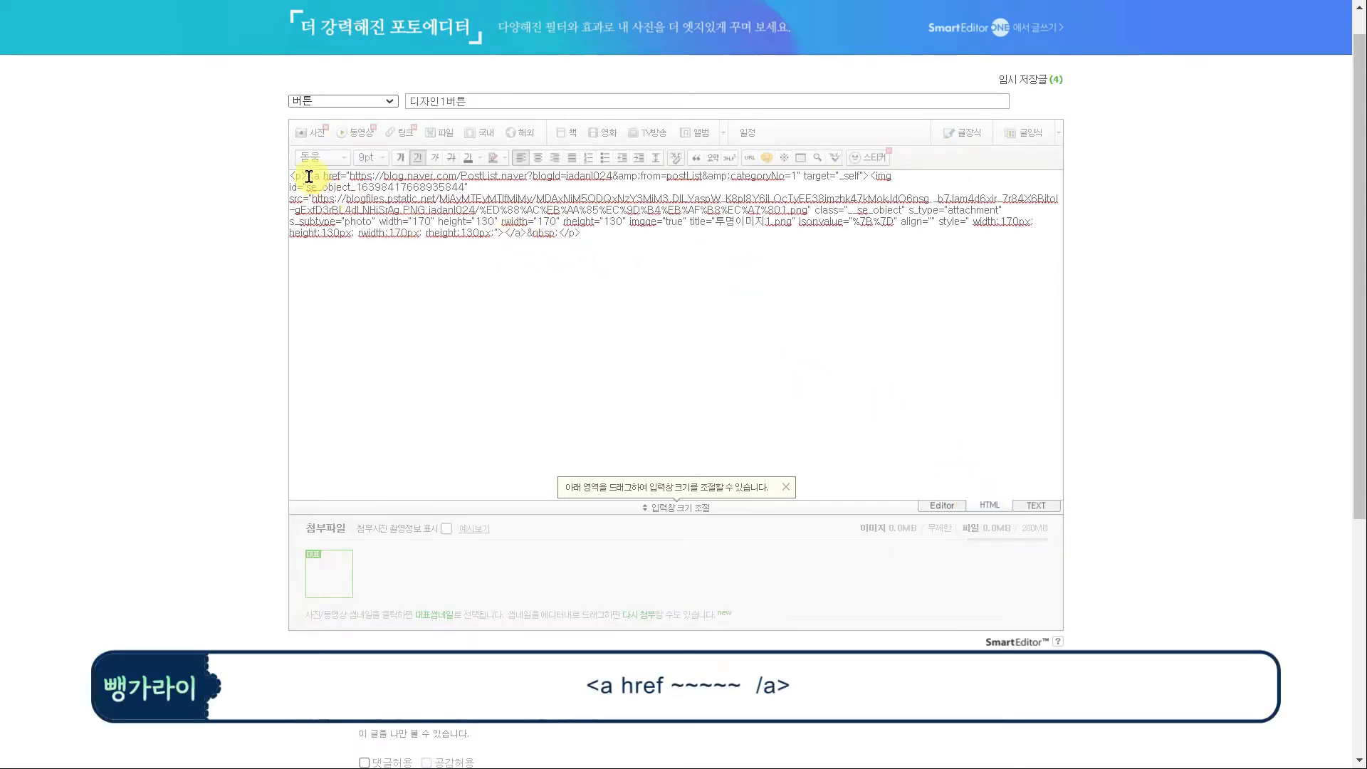
left_click_drag(308, 177, 525, 255)
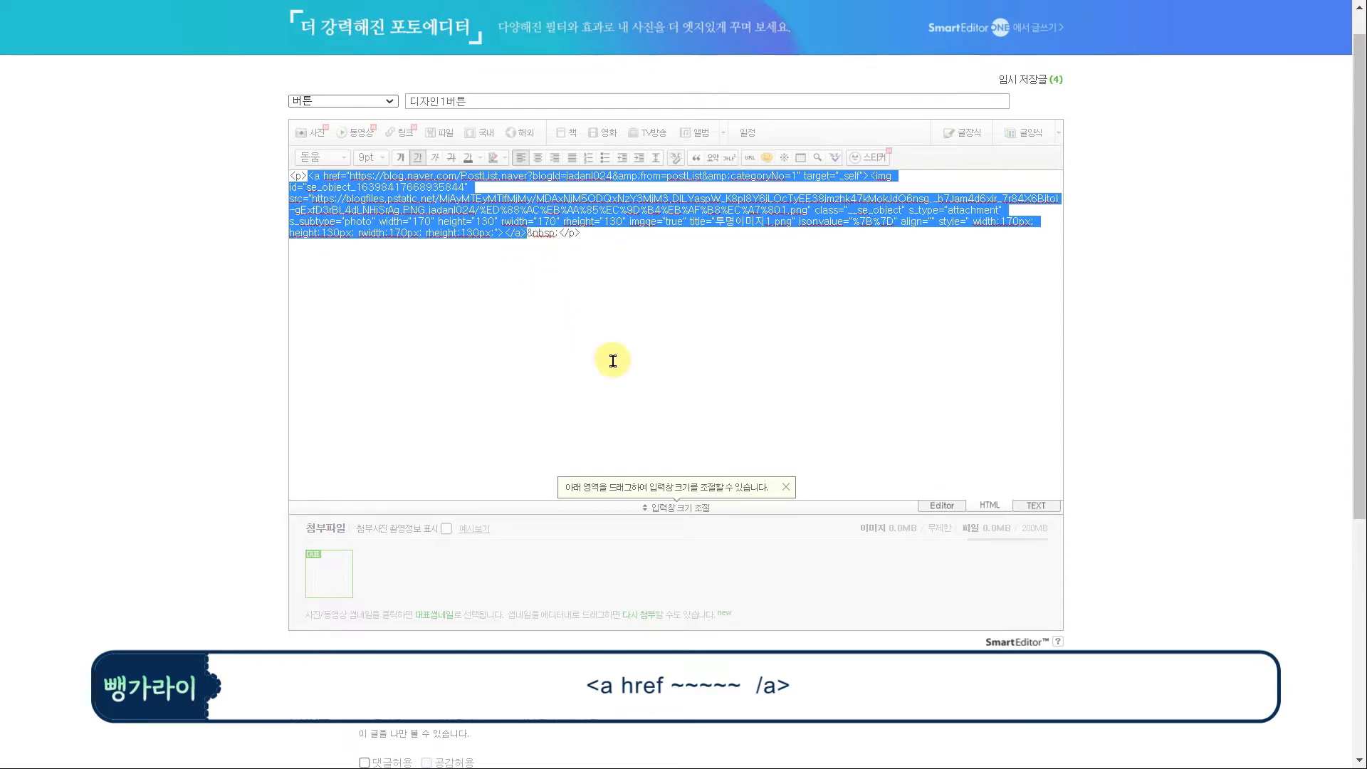
key("ctrl+c")
key("alt+Tab")
left_click(534, 366)
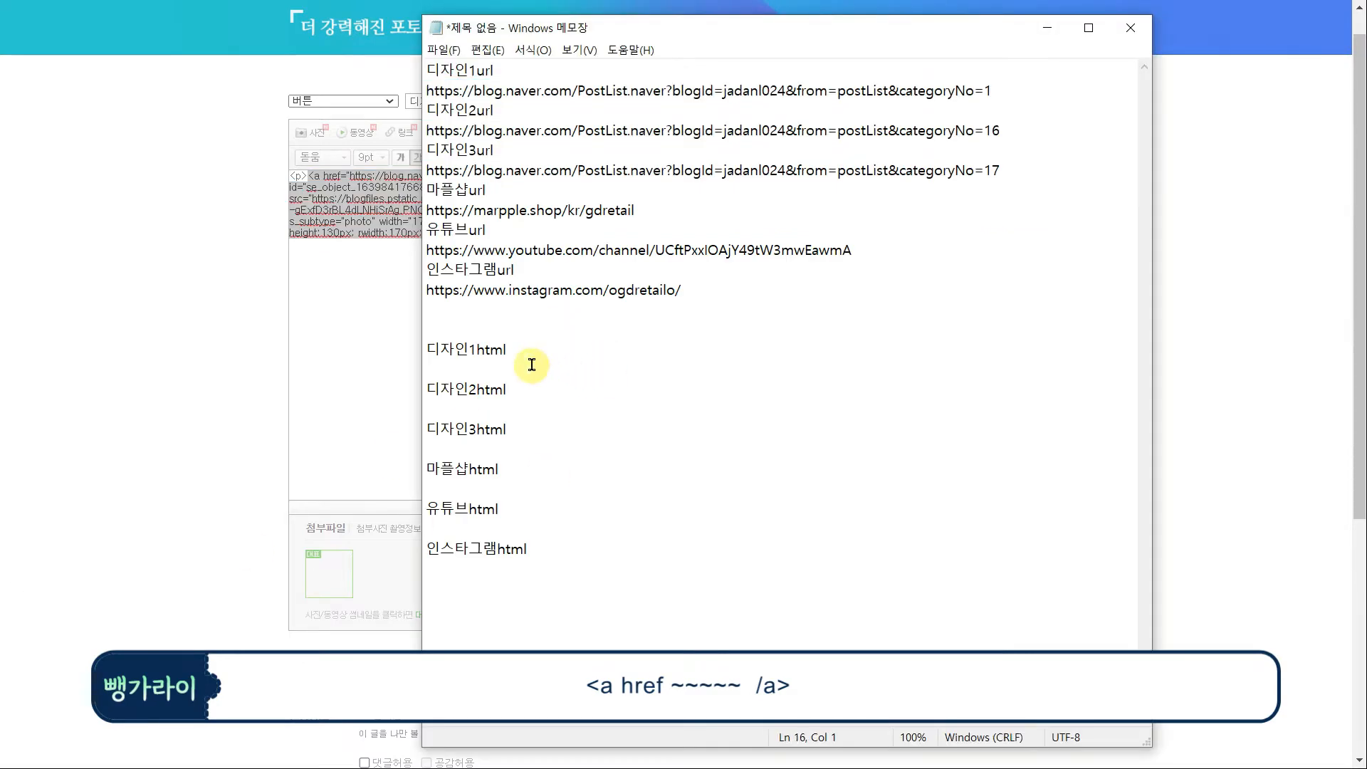
key("ctrl+v")
left_click_drag(1047, 719, 438, 718)
left_click(472, 407)
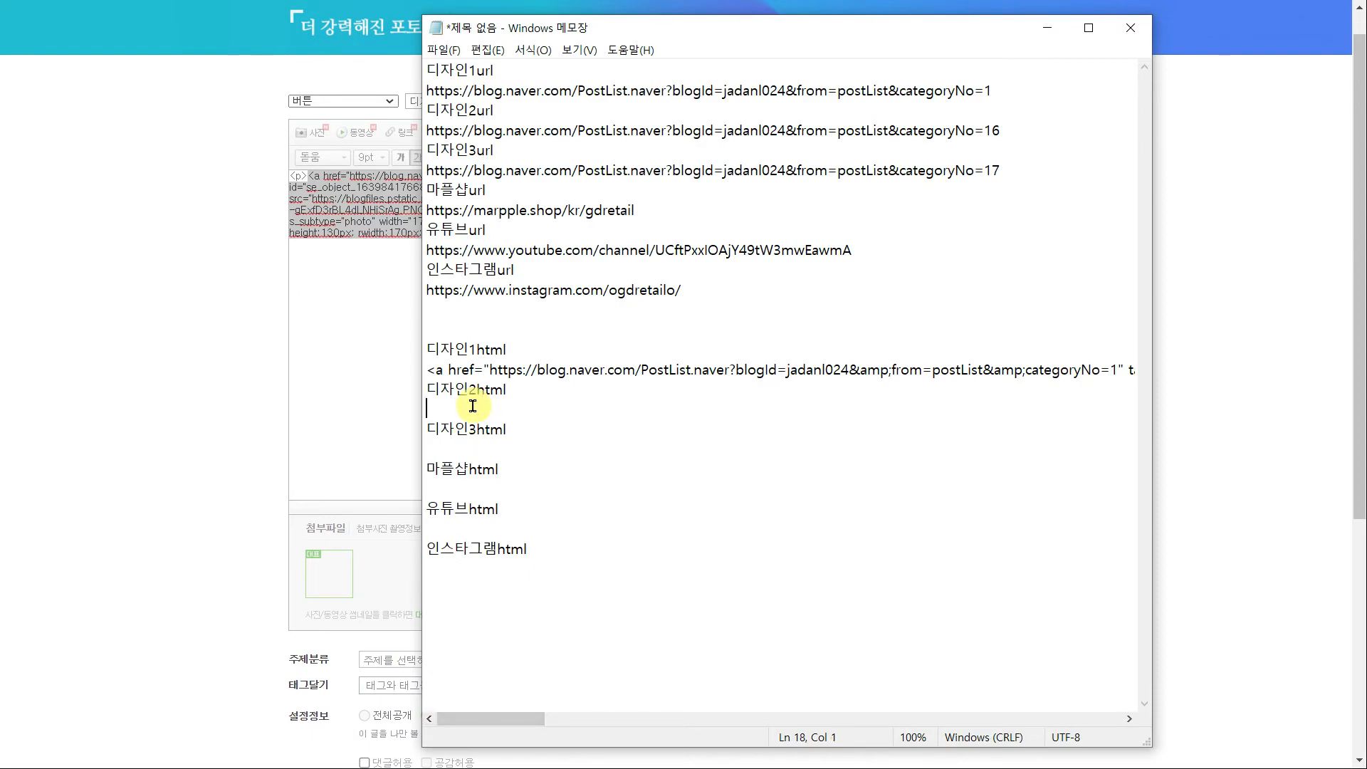
Step: Return to the blog editor and publish the 디자인1버튼 post
left_click(1196, 276)
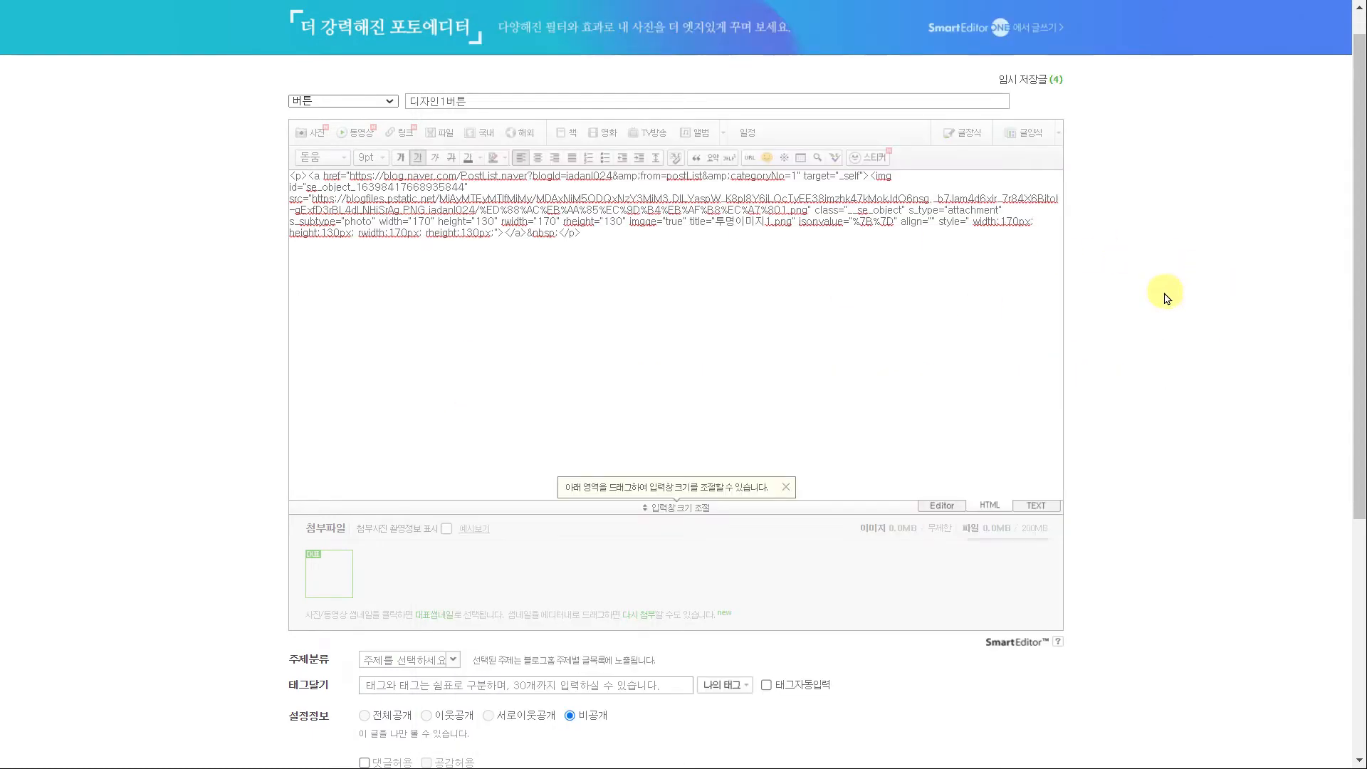
scroll(982, 369, "down", 3)
scroll(983, 369, "down", 2)
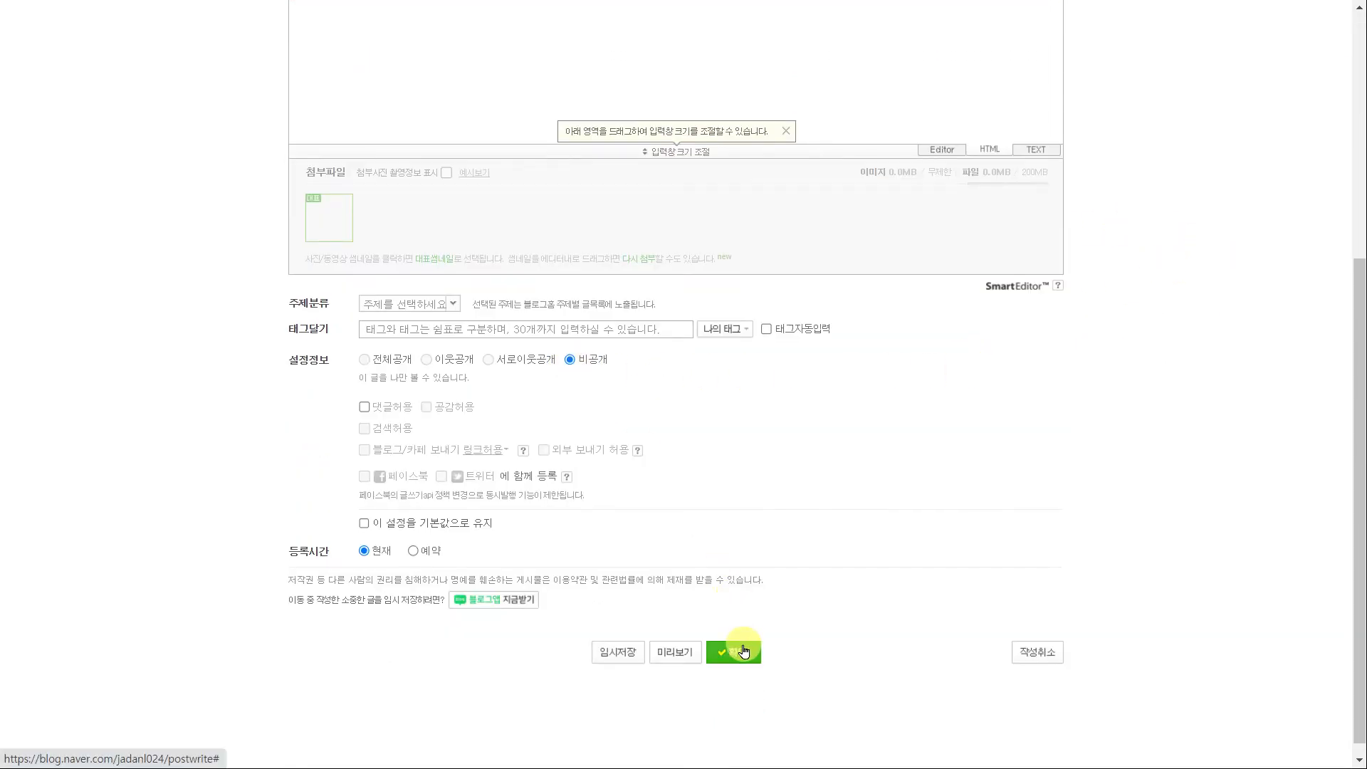
left_click(744, 650)
Step: Start a new post titled 디자인2버튼 in the 버튼 category and insert the transparent image 투명이미지1.png
scroll(712, 284, "down", 5)
left_click(333, 462)
left_click(453, 101)
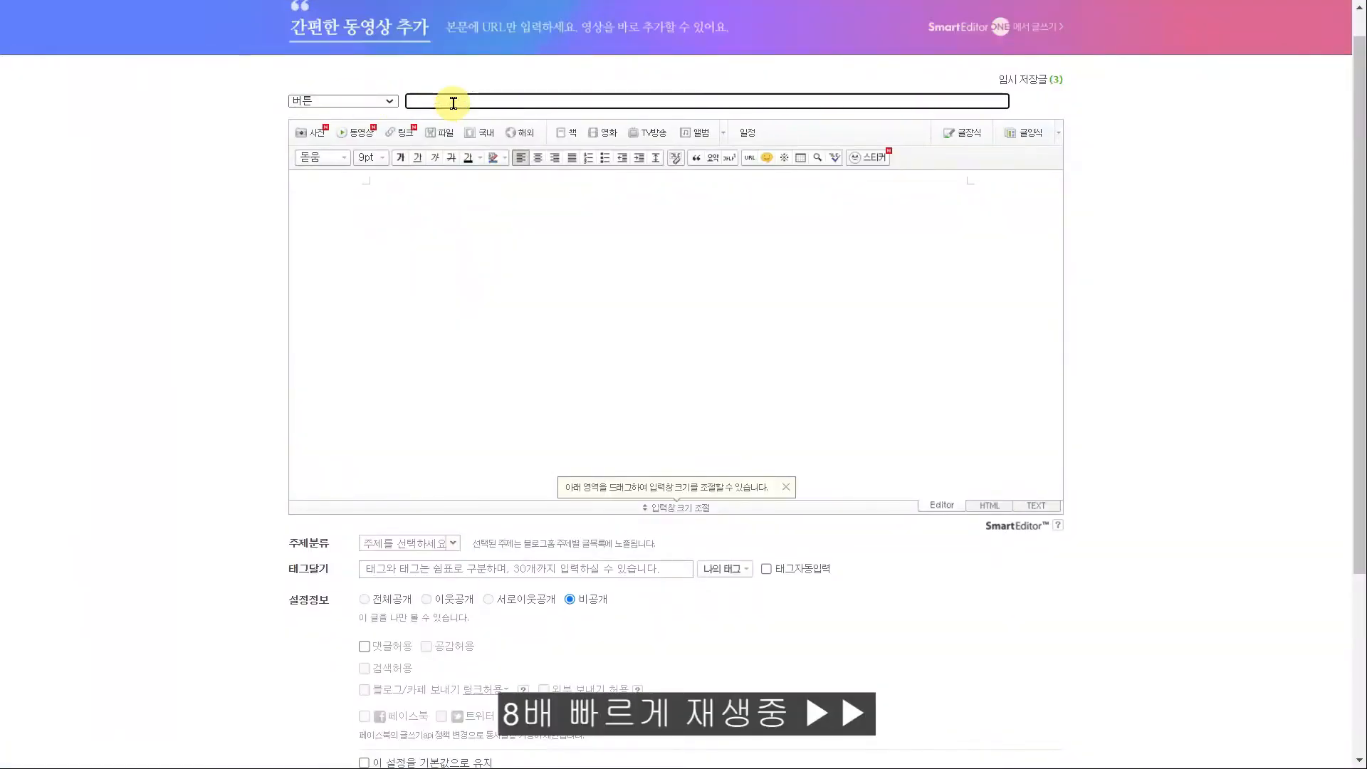
type("디자인2버튼")
left_click(450, 231)
left_click(314, 132)
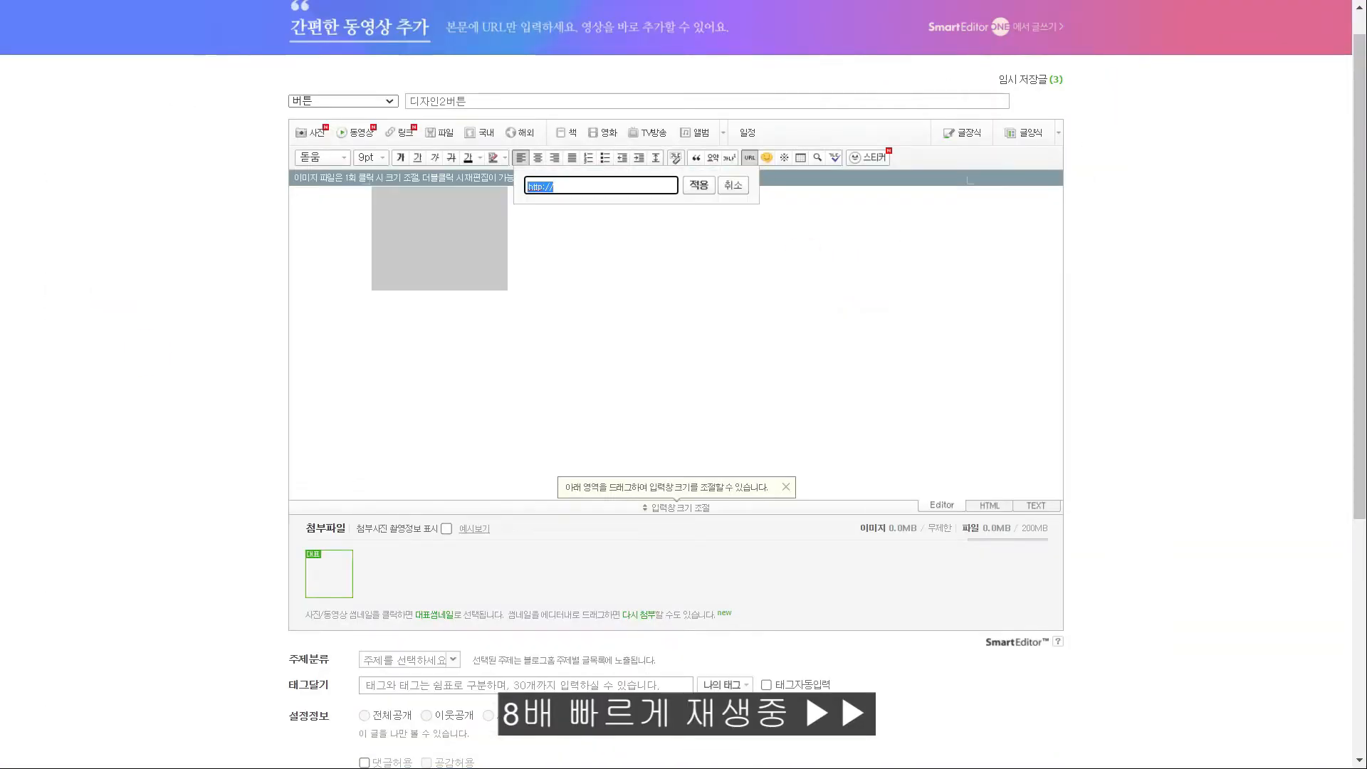
Step: Link the image to the 디자인2 category address copied from below 디자인2url in Notepad
key("alt+Tab")
left_click_drag(1003, 133, 428, 133)
key("ctrl+c")
key("alt+Tab")
key("ctrl+v")
left_click(699, 185)
Step: Copy the image's HTML link code from <a href to </a> and paste it below 디자인2html in Notepad
left_click(989, 506)
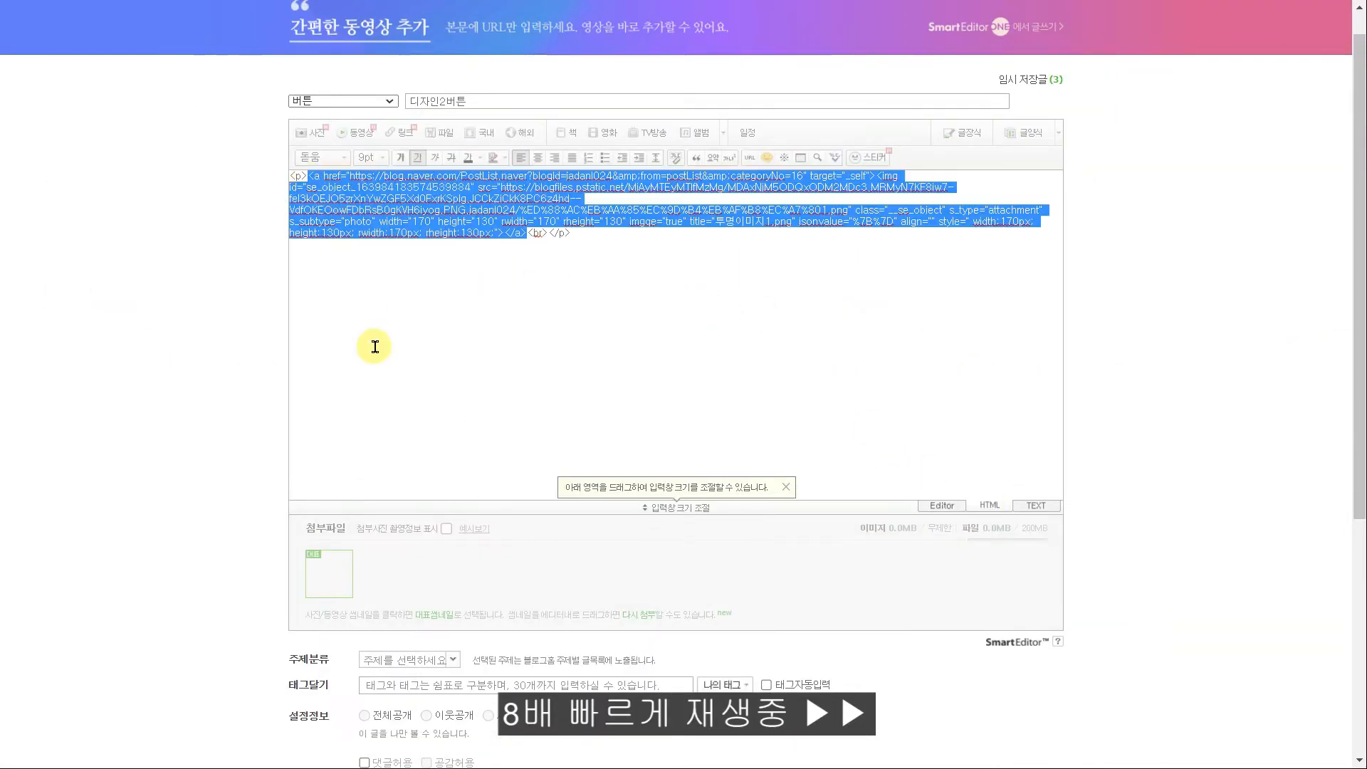
key("ctrl+c")
key("alt+Tab")
left_click(533, 412)
key("ctrl+v")
Step: Go back to the blog editor and publish the 디자인2버튼 post
left_click(1236, 465)
scroll(1236, 464, "down", 5)
left_click(739, 638)
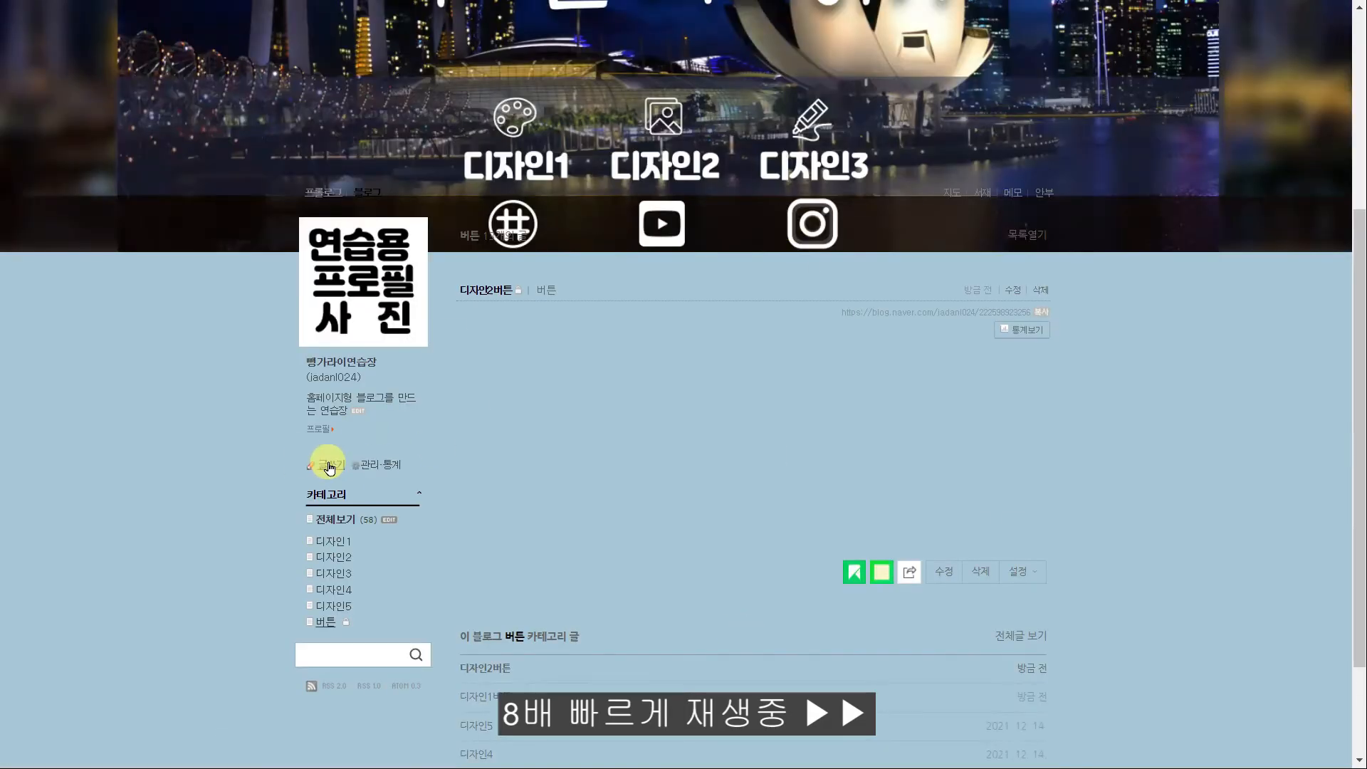
Step: Start a new post titled 디자인3 in the 버튼 category and upload the transparent image into it
left_click(329, 468)
left_click(320, 135)
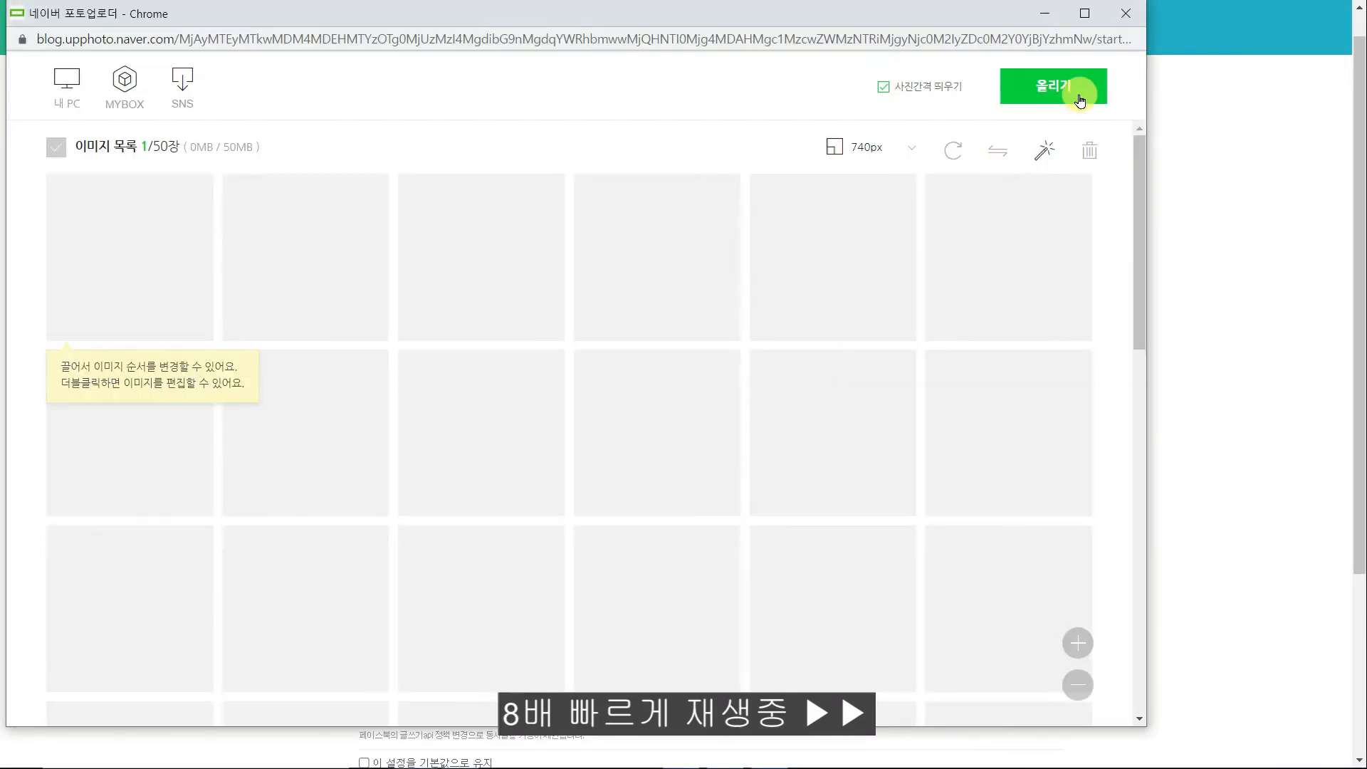
left_click(1080, 101)
Step: Link the image in the 디자인3 post to the category address copied from below 디자인3url in Notepad
left_click(440, 239)
left_click(750, 159)
key("alt+Tab")
left_click_drag(1025, 720, 498, 721)
left_click_drag(1003, 170, 429, 171)
key("alt+Tab")
left_click(699, 185)
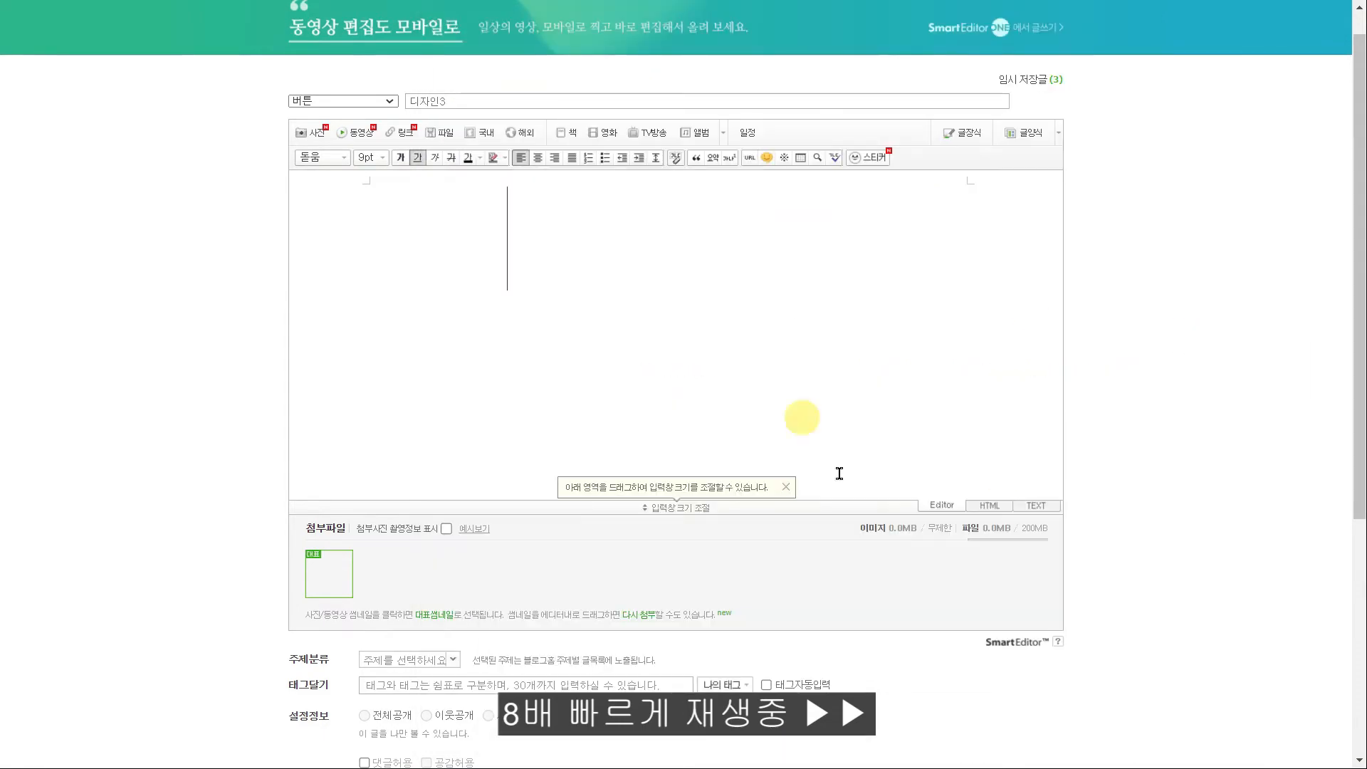
Step: Copy the 디자인3 image's link code from the post's HTML and paste it below 디자인3html in Notepad
left_click(989, 505)
left_click_drag(527, 233, 351, 194)
key("alt+Tab")
key("ctrl+v")
Step: Switch back to the blog editor and publish the 디자인3 post
key("alt+Tab")
scroll(710, 455, "down", 5)
left_click(751, 608)
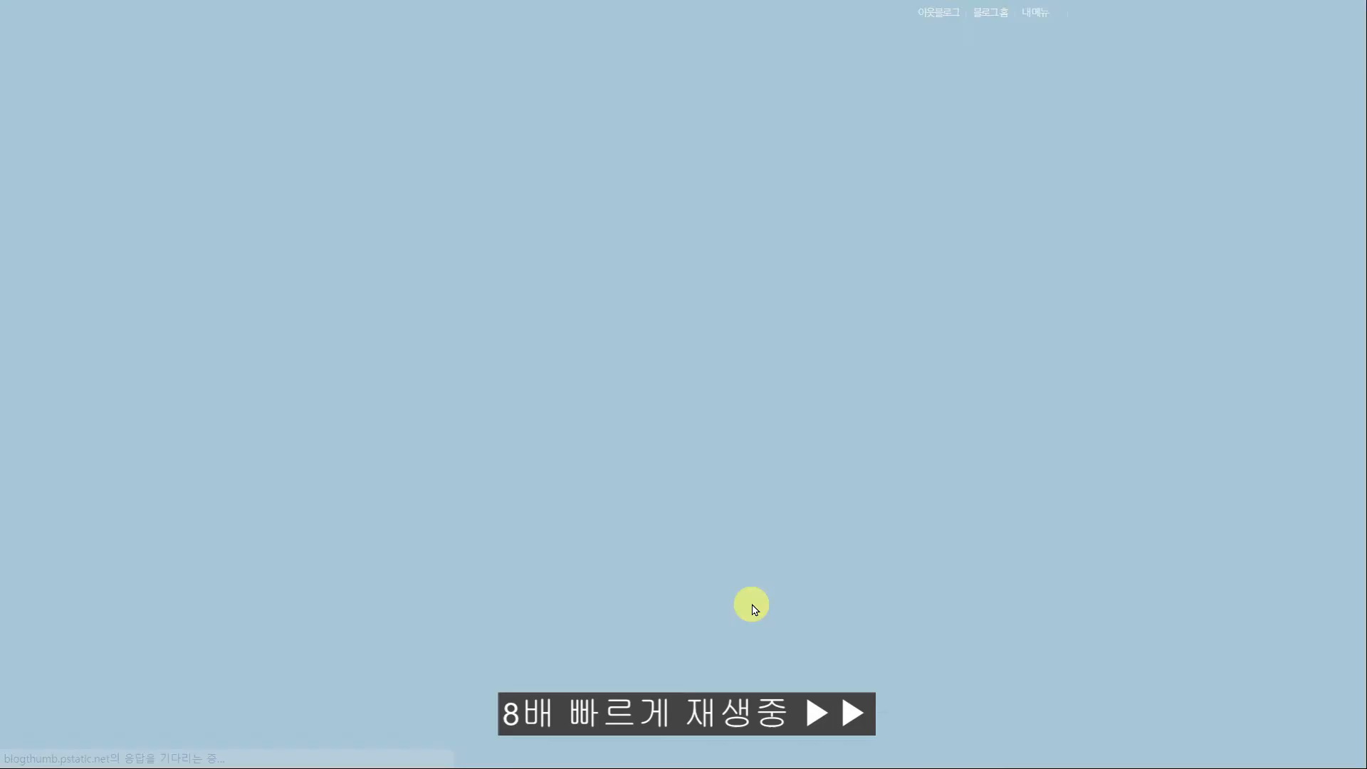
Step: Start a new post titled 마플샵 in the 버튼 category and upload the transparent image for the social media buttons
left_click(332, 469)
left_click(435, 102)
type("마플샵")
left_click(315, 132)
left_click(1053, 91)
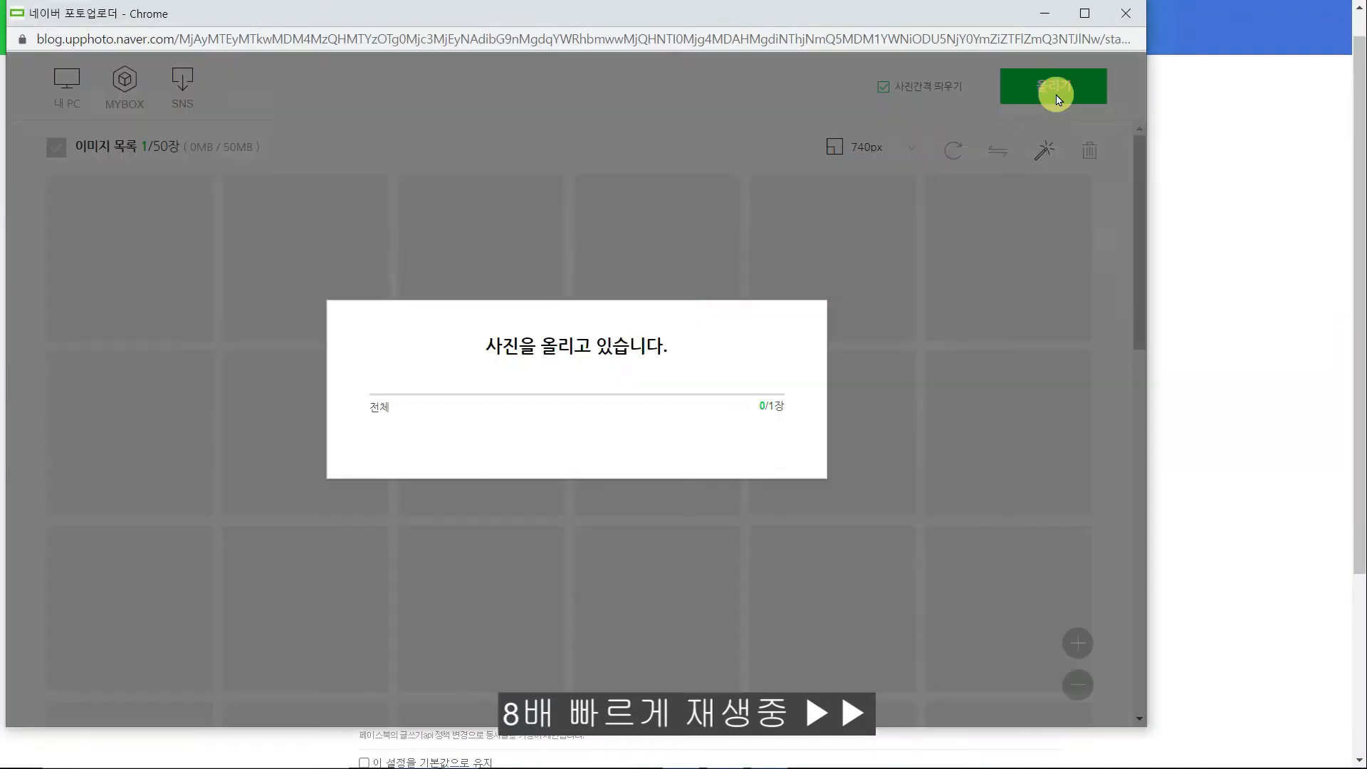
key("alt+Tab")
left_click_drag(636, 210, 427, 211)
key("ctrl+c")
key("alt+Tab")
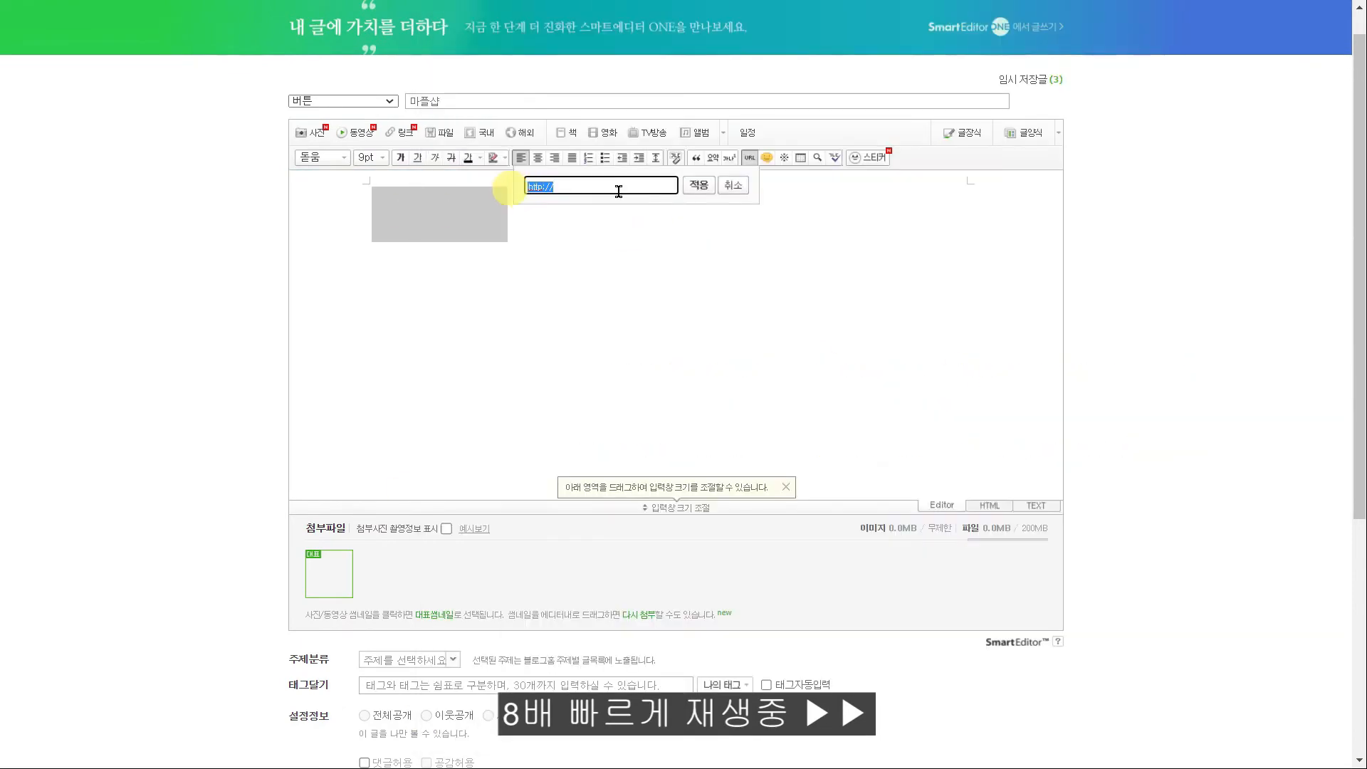
key("ctrl+v")
left_click(699, 185)
Step: Copy the 마플샵 image's link code from the post's HTML and paste it below 마플샵html in Notepad
left_click(990, 506)
left_click_drag(514, 221, 308, 176)
key("alt+Tab")
key("ctrl+v")
Step: Return to the blog editor and publish the 마플샵 post
left_click(1279, 525)
scroll(1278, 525, "down", 5)
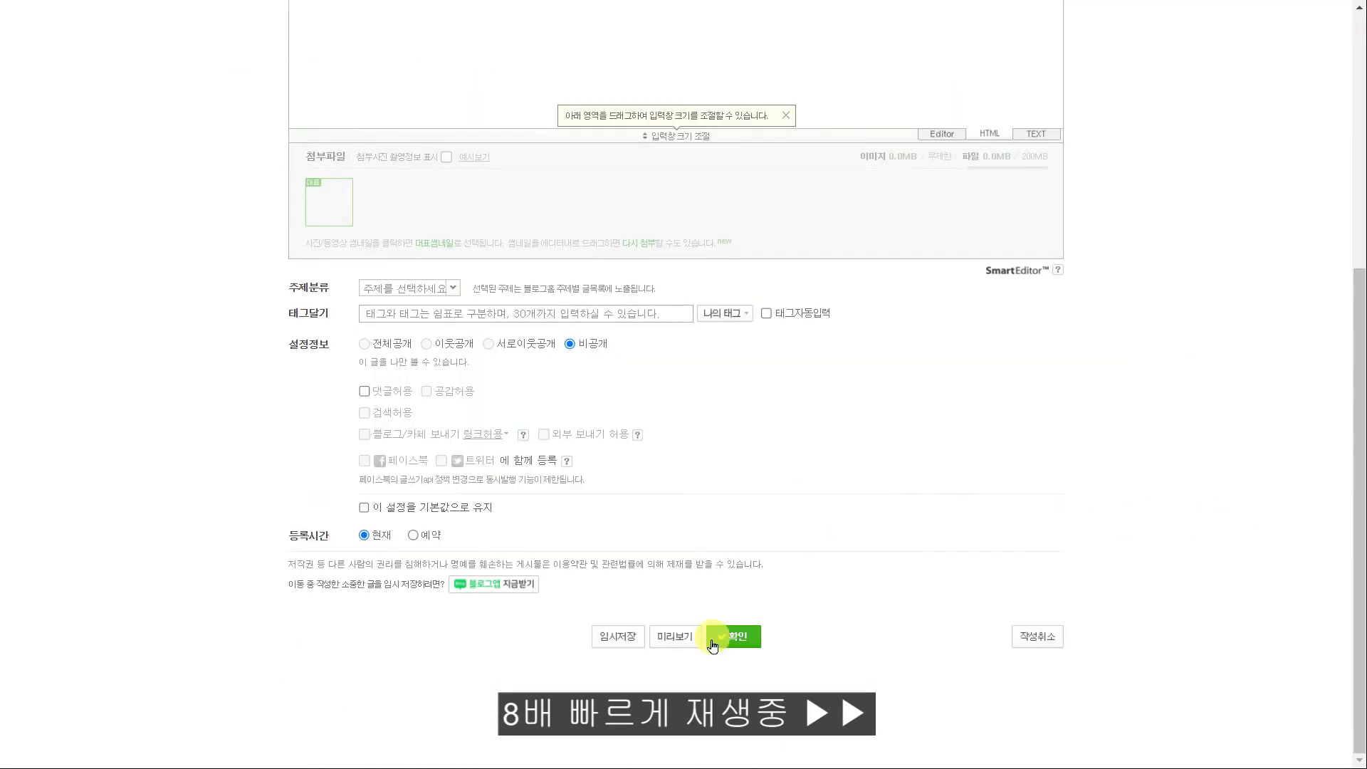
left_click(716, 639)
Step: Start a new post titled 유튜브버튼 in the 버튼 category and upload the transparent button image into it
left_click(330, 493)
left_click(448, 100)
type("유튜브버튼")
left_click(306, 132)
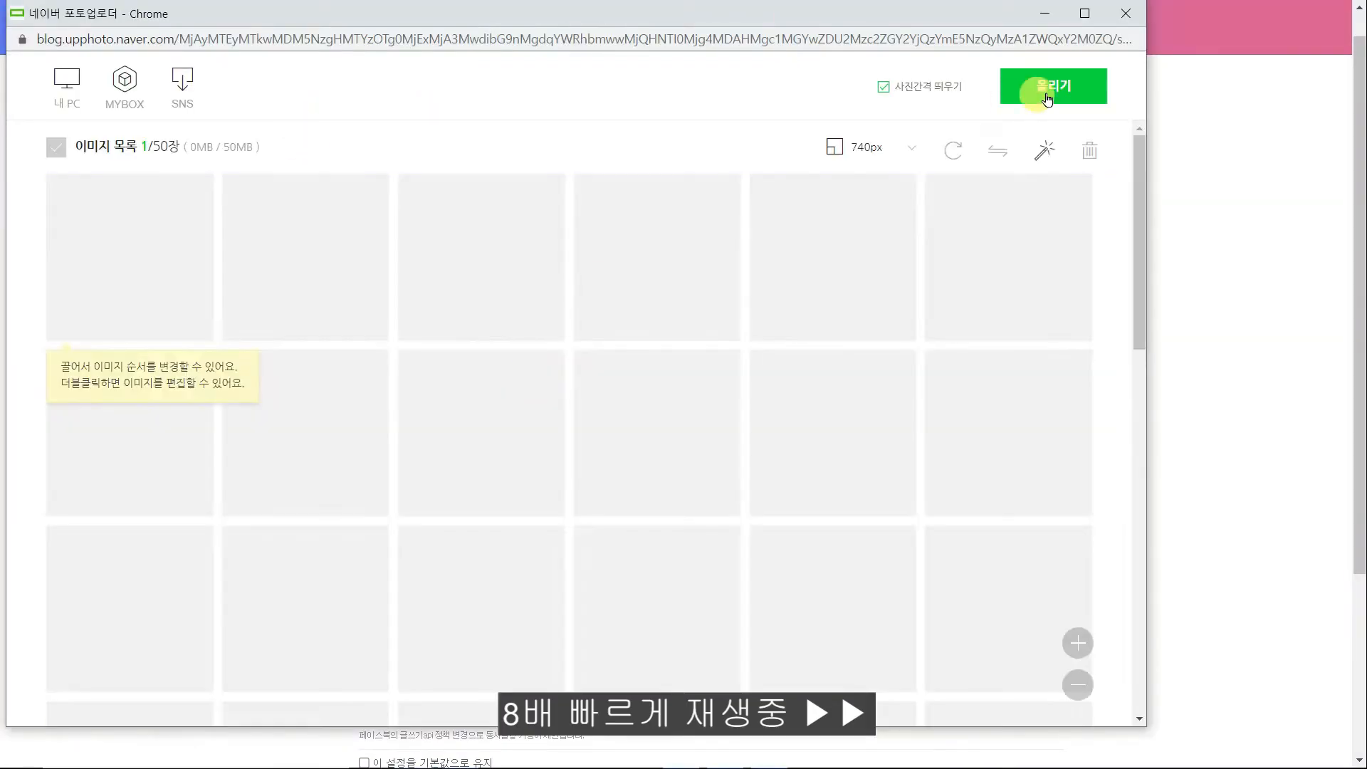
left_click(1046, 94)
Step: Link the image in the 유튜브버튼 post to the YouTube channel address copied from below 유튜브url in Notepad
key("alt+Tab")
left_click_drag(869, 246, 427, 249)
key("ctrl+c")
key("alt+Tab")
key("ctrl+v")
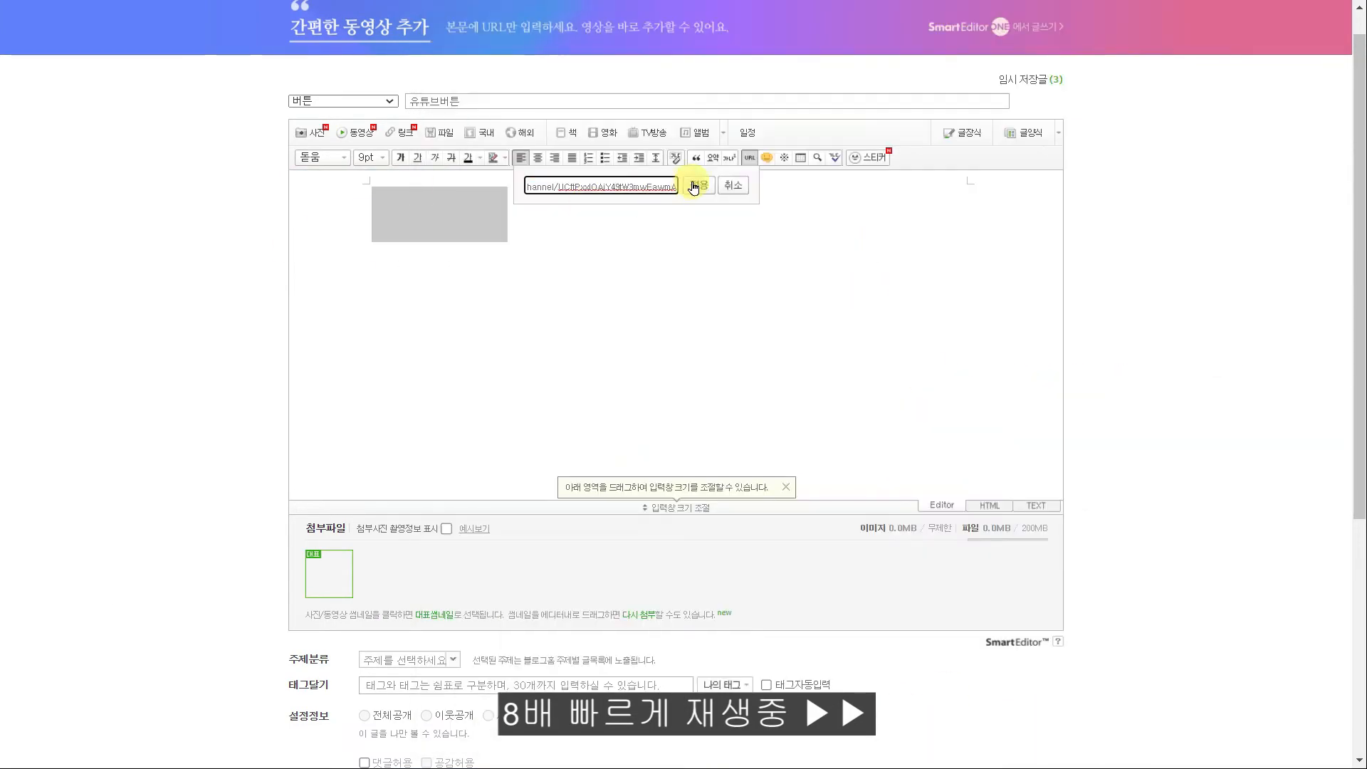
left_click(698, 187)
Step: Copy the YouTube button image's link code from the post's HTML and paste it below 유튜브html in Notepad
left_click(990, 506)
left_click_drag(514, 222, 314, 175)
key("alt+Tab")
key("ctrl+v")
Step: Publish the 유튜브버튼 post
left_click(1268, 584)
scroll(1268, 584, "down", 5)
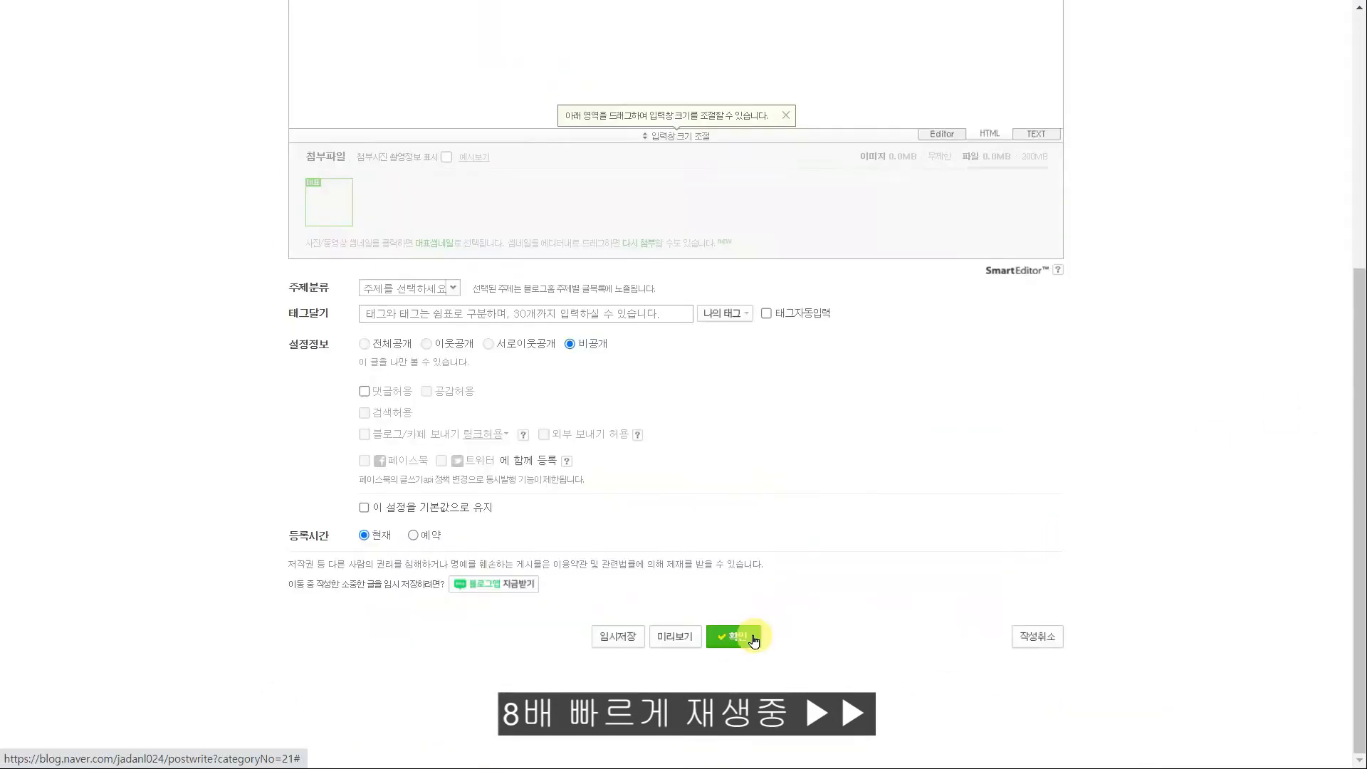
left_click(752, 637)
Step: Start a new post titled 인스타그램버튼 and upload the transparent button image into it
left_click(327, 495)
left_click(450, 98)
type("인스타그램버튼")
left_click(314, 134)
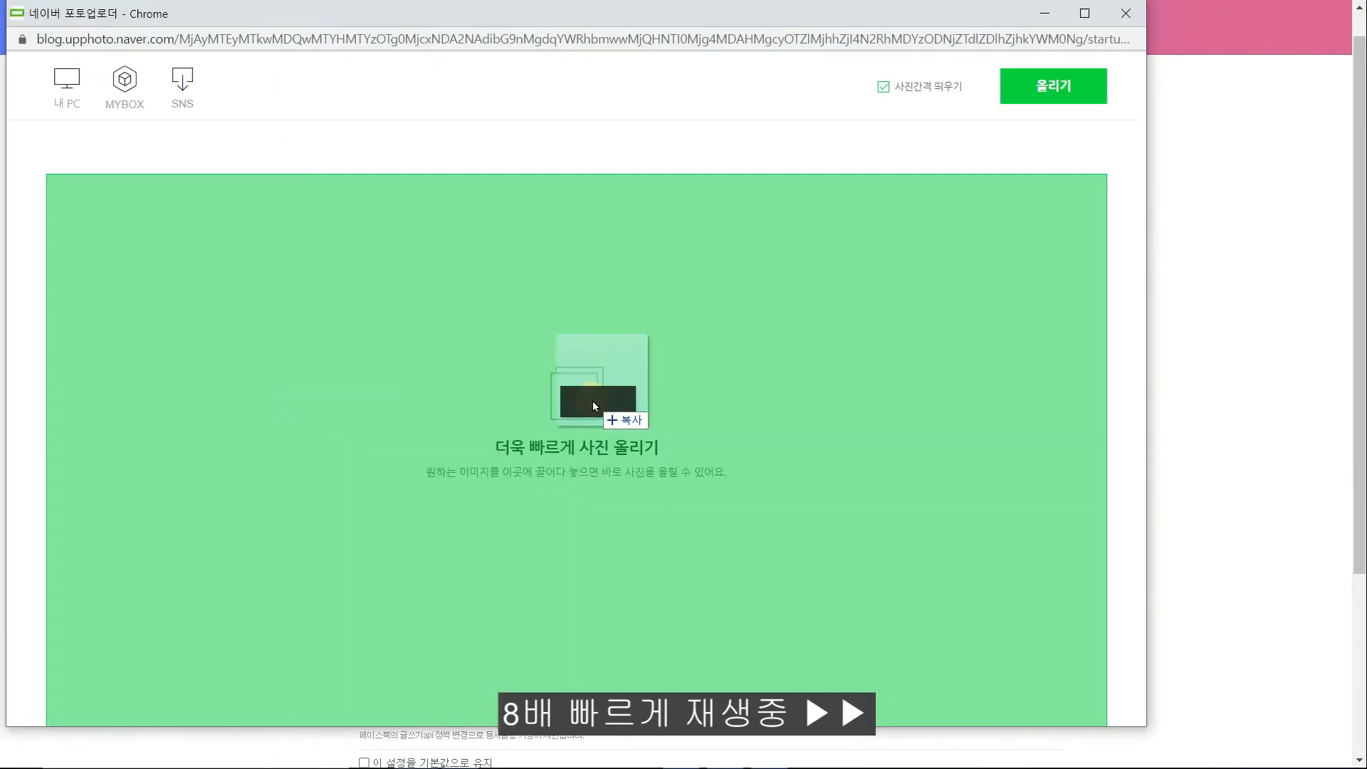
left_click(1056, 86)
Step: Link the image in the 인스타그램버튼 post to the Instagram address copied from Notepad, and display the post's HTML
left_click_drag(517, 212, 369, 213)
left_click(749, 157)
key("alt+Tab")
left_click_drag(685, 290, 427, 290)
key("ctrl+c")
key("alt+Tab")
key("ctrl+v")
left_click(698, 185)
left_click(990, 506)
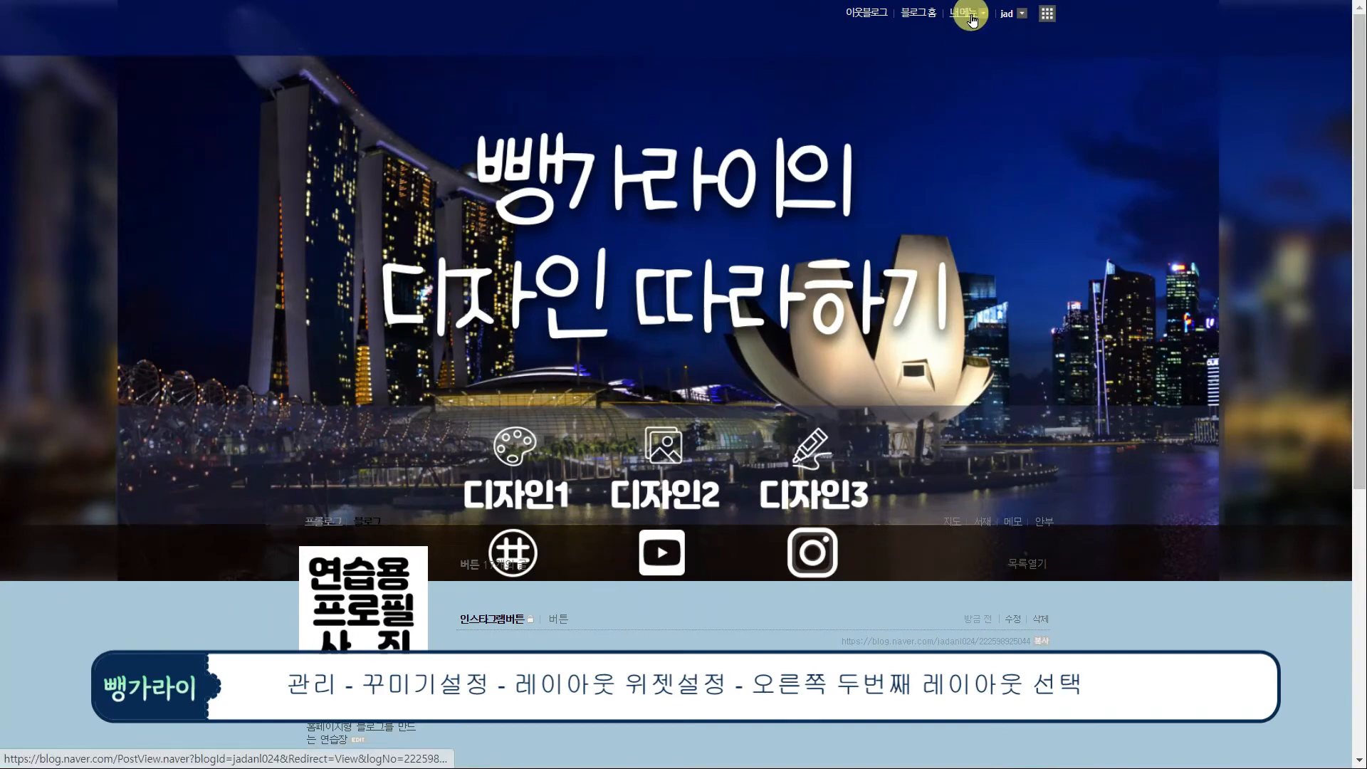
Step: Open the layout and widget settings in the blog's management pages
left_click(966, 12)
left_click(958, 71)
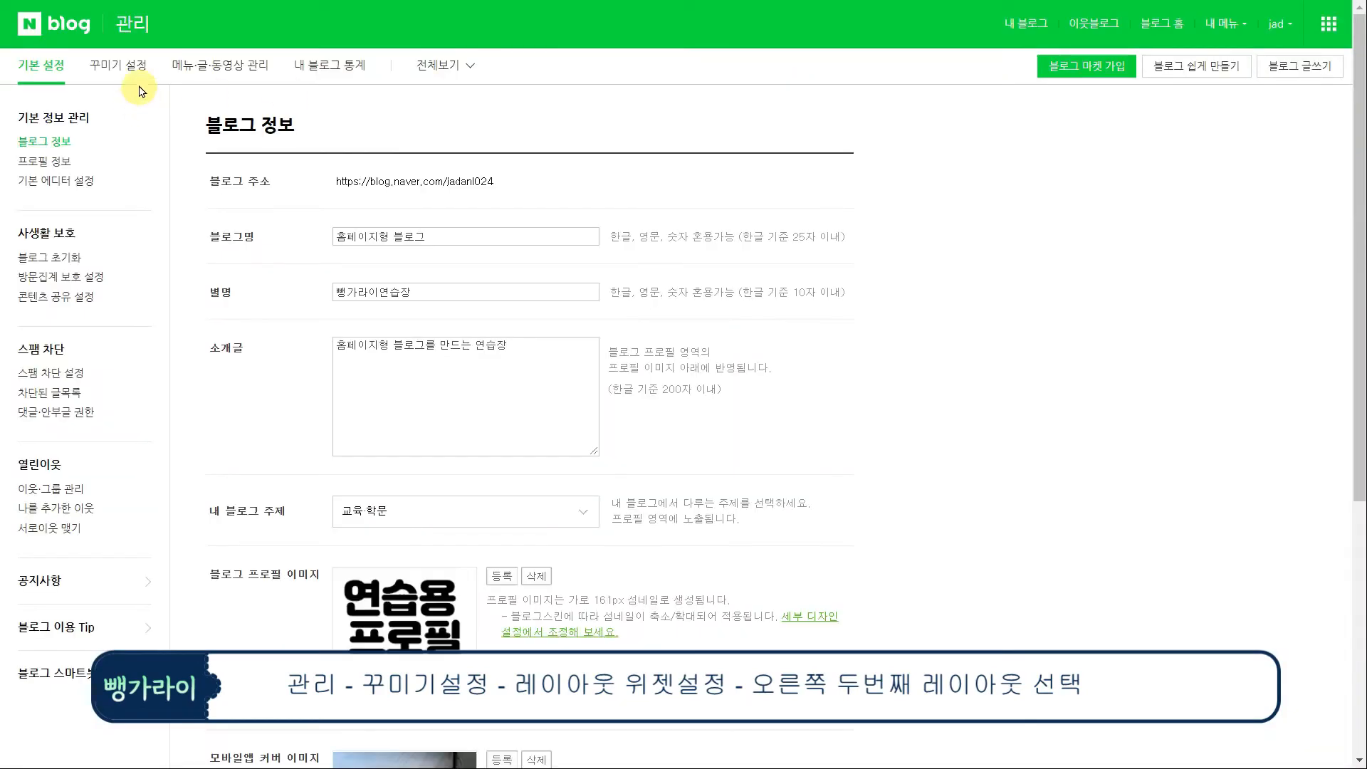
left_click(134, 65)
left_click(75, 238)
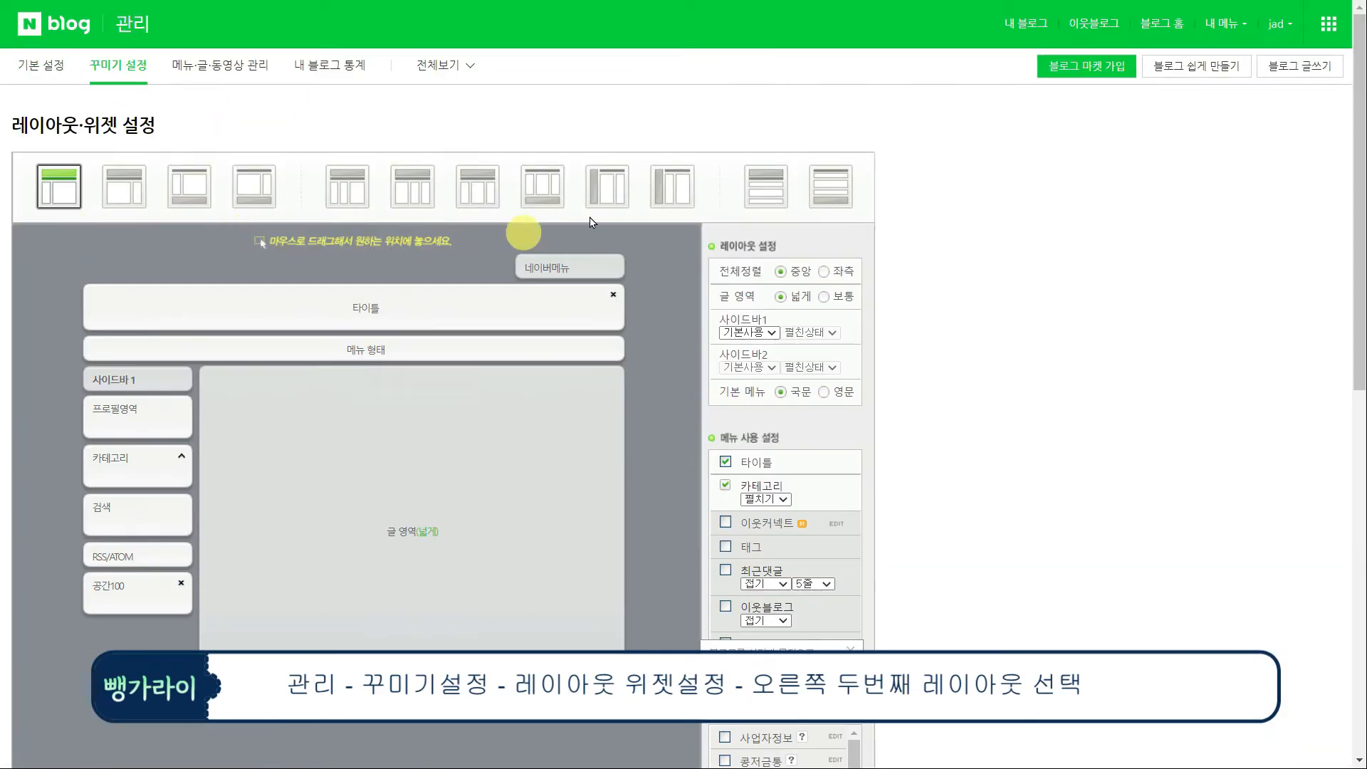
Step: Apply the second-to-last layout, with the menu bar above the title and the 프로필영역 and 카테고리 blocks below the post area
left_click(766, 186)
left_click(776, 138)
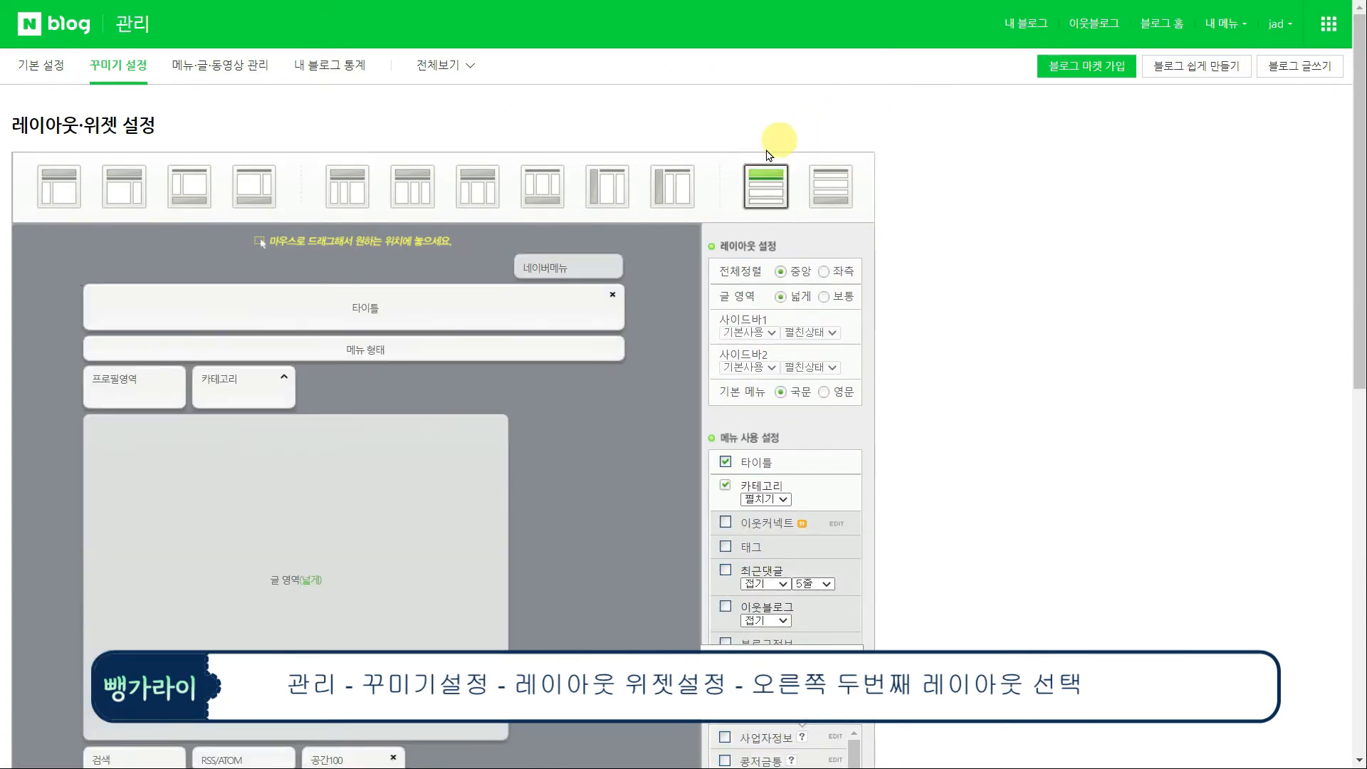
left_click_drag(431, 347, 386, 308)
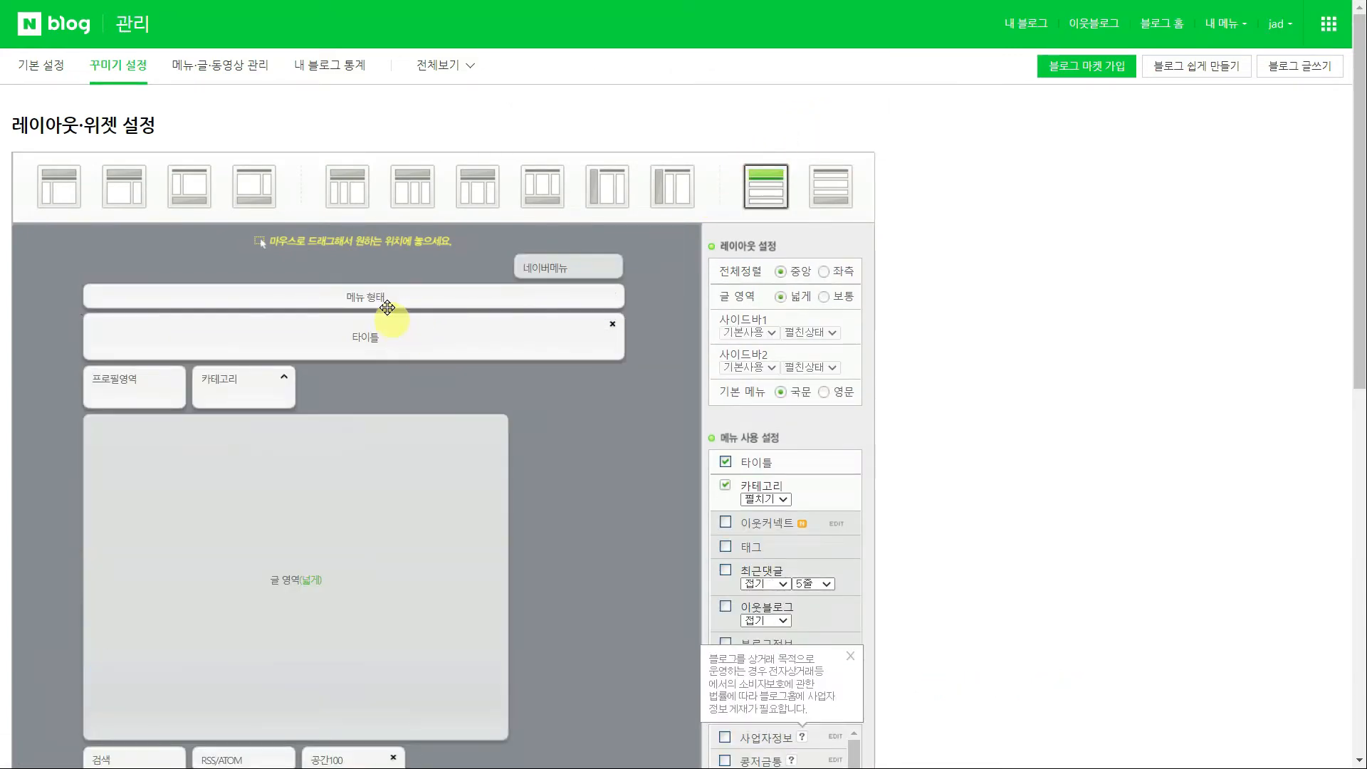
left_click_drag(278, 384, 206, 242)
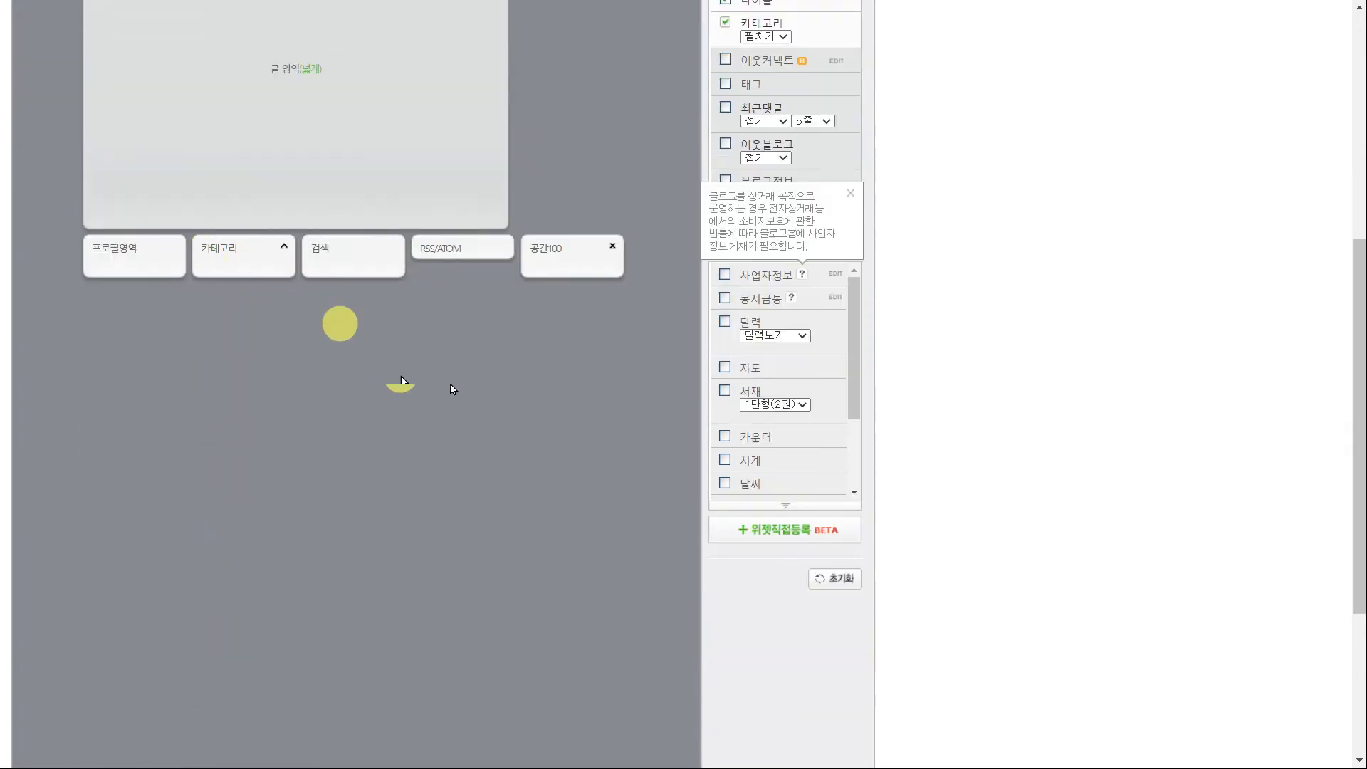
Step: Start a custom widget named 디자인1 and paste the 디자인1html code from Notepad as its widget code
left_click(792, 536)
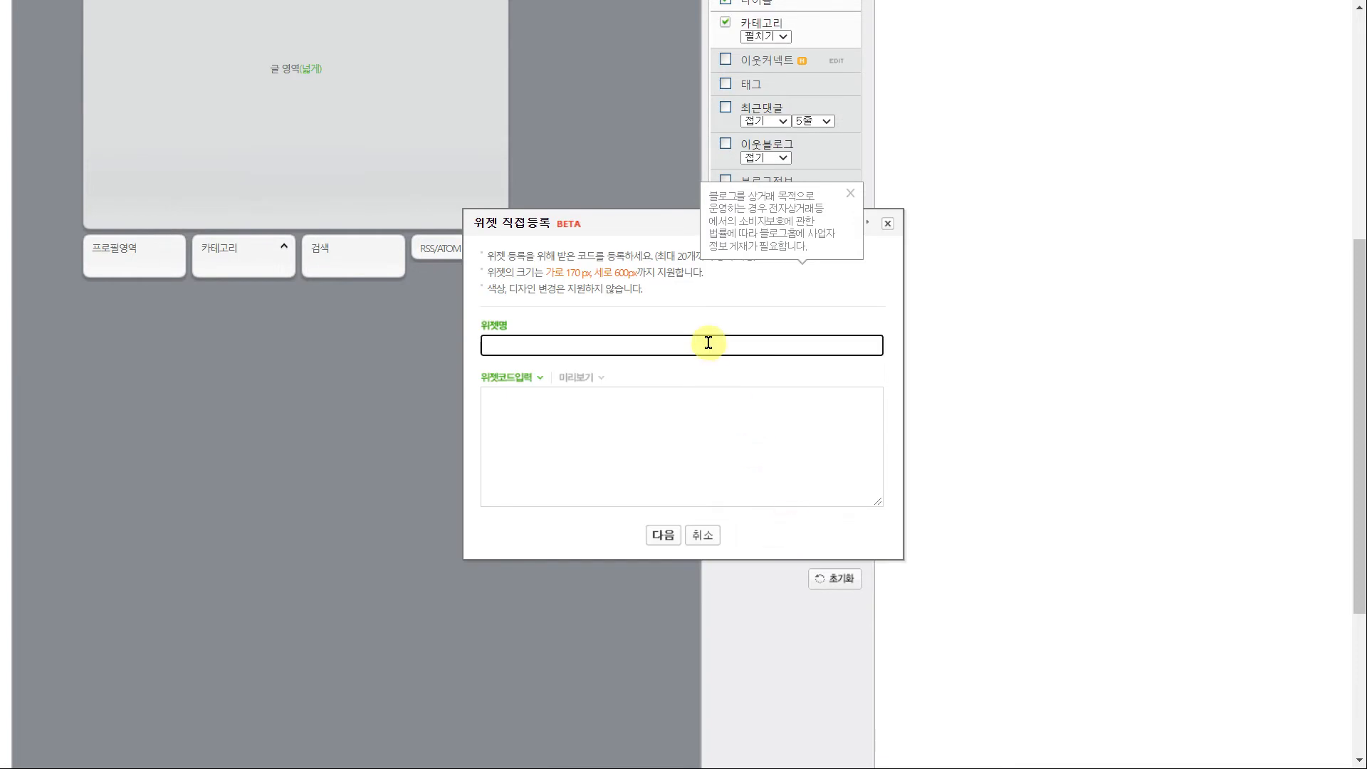
left_click(708, 406)
key("alt+Tab")
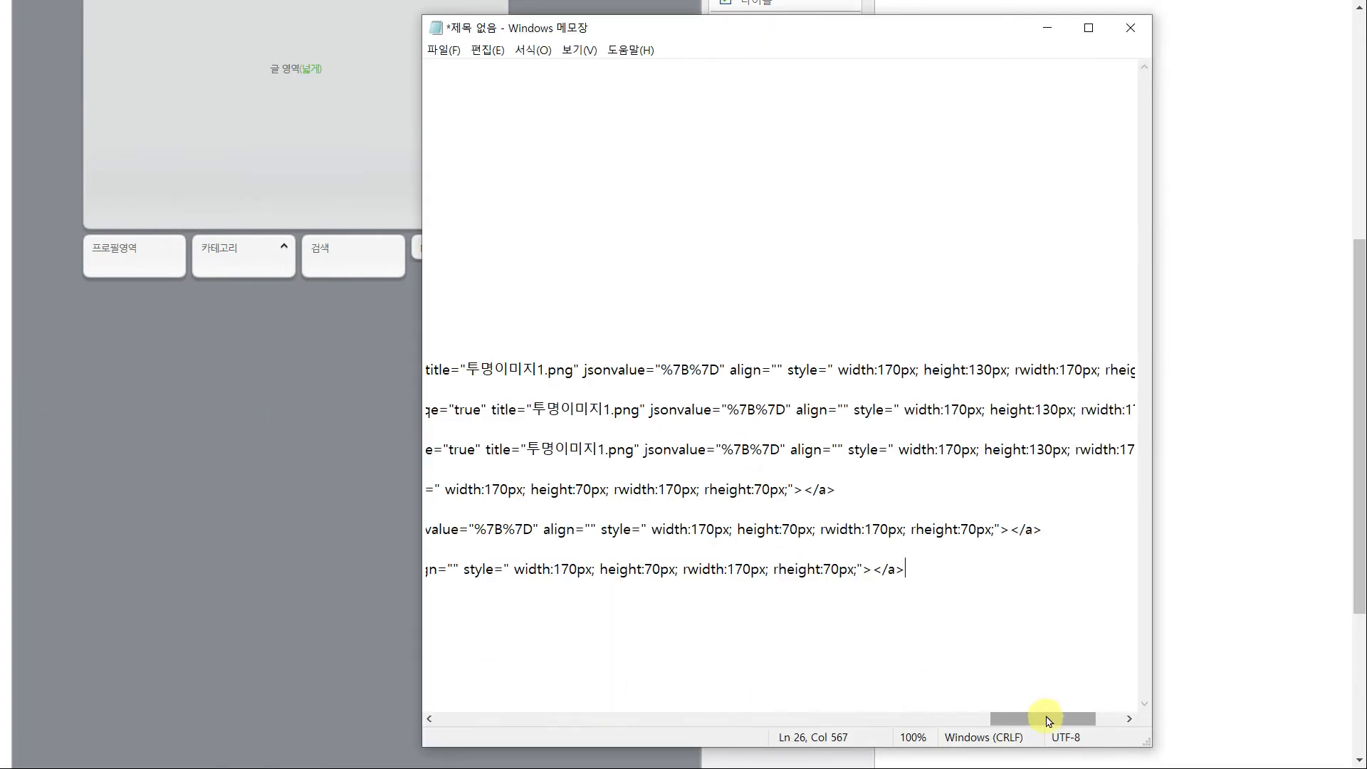
left_click_drag(1048, 721, 1108, 723)
left_click_drag(1084, 373, 410, 378)
left_click(1248, 433)
left_click(684, 411)
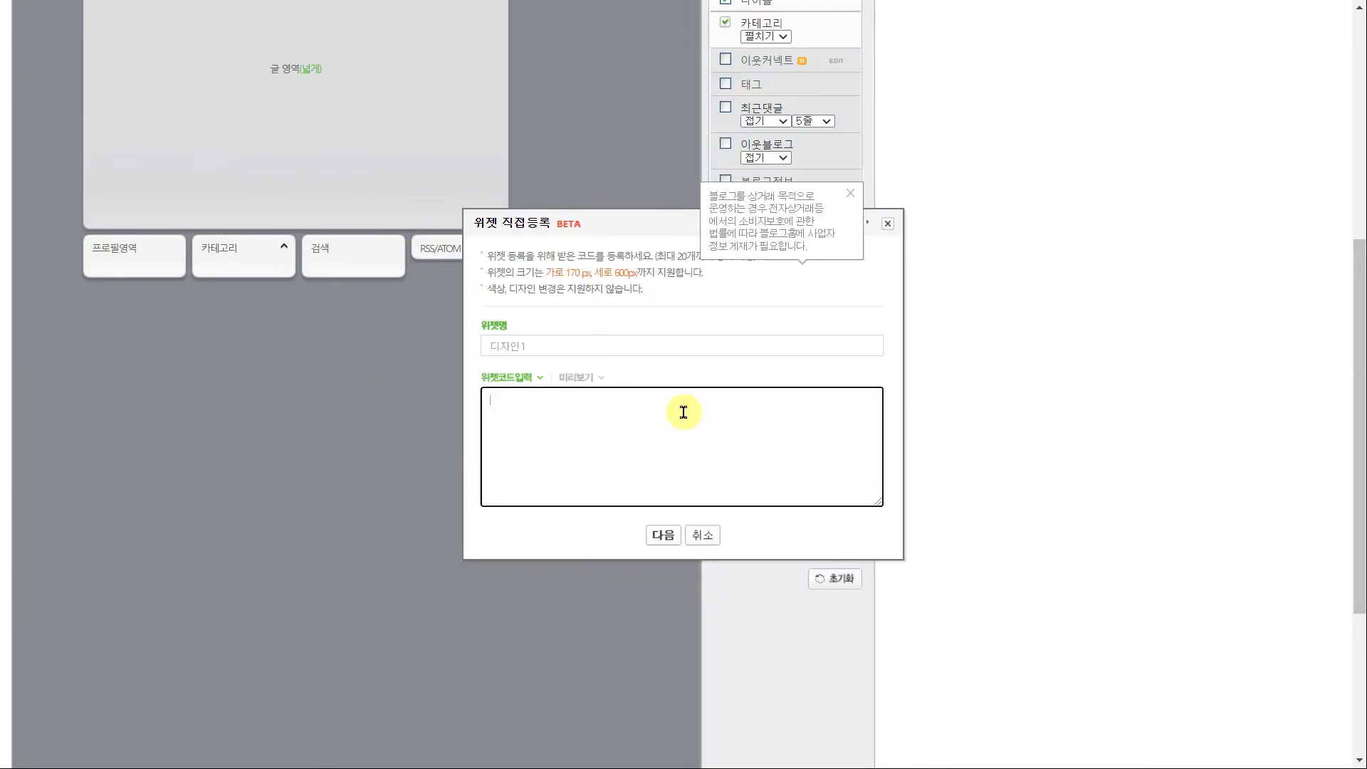
key("ctrl+v")
Step: Remove the title="투명이미지1.png" attribute from the 디자인1 widget code and register the widget
scroll(814, 493, "up", 3)
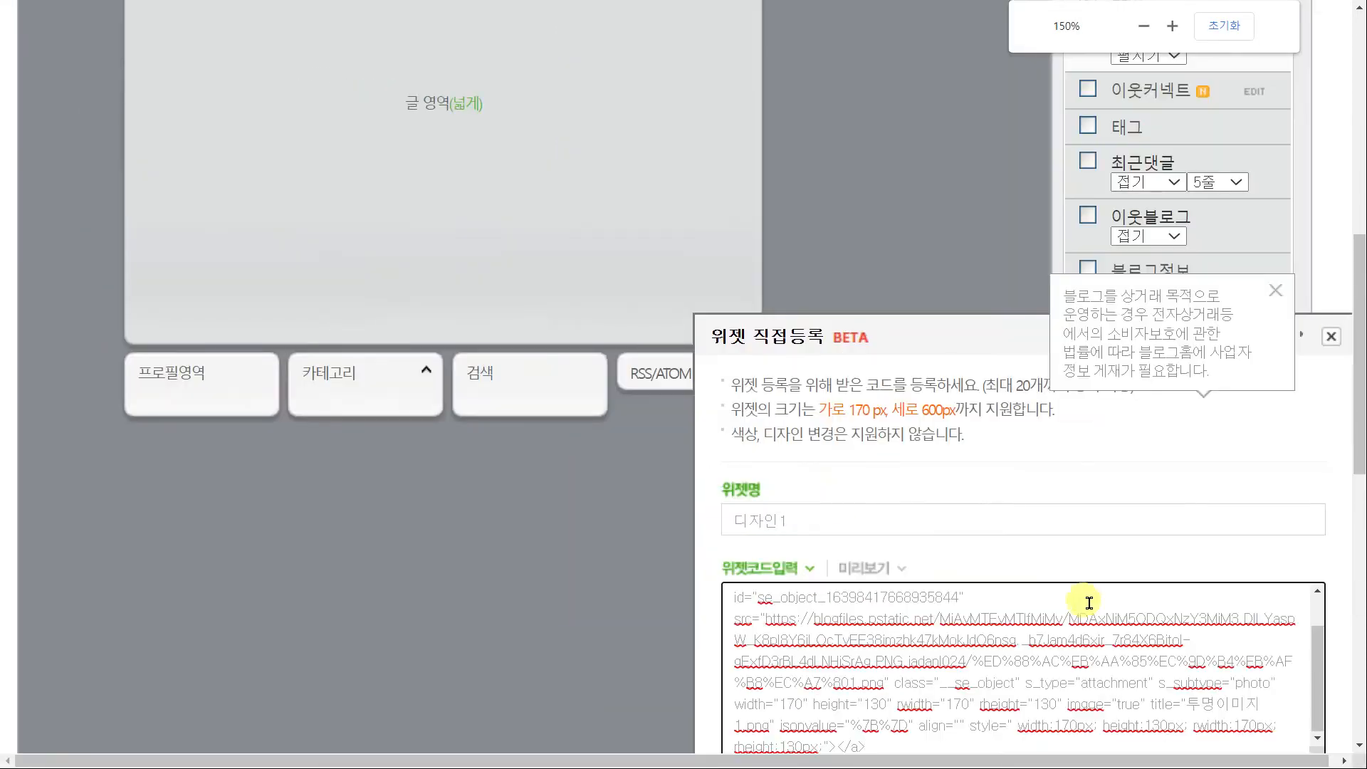
left_click_drag(876, 760, 1011, 758)
left_click_drag(1360, 455, 1360, 491)
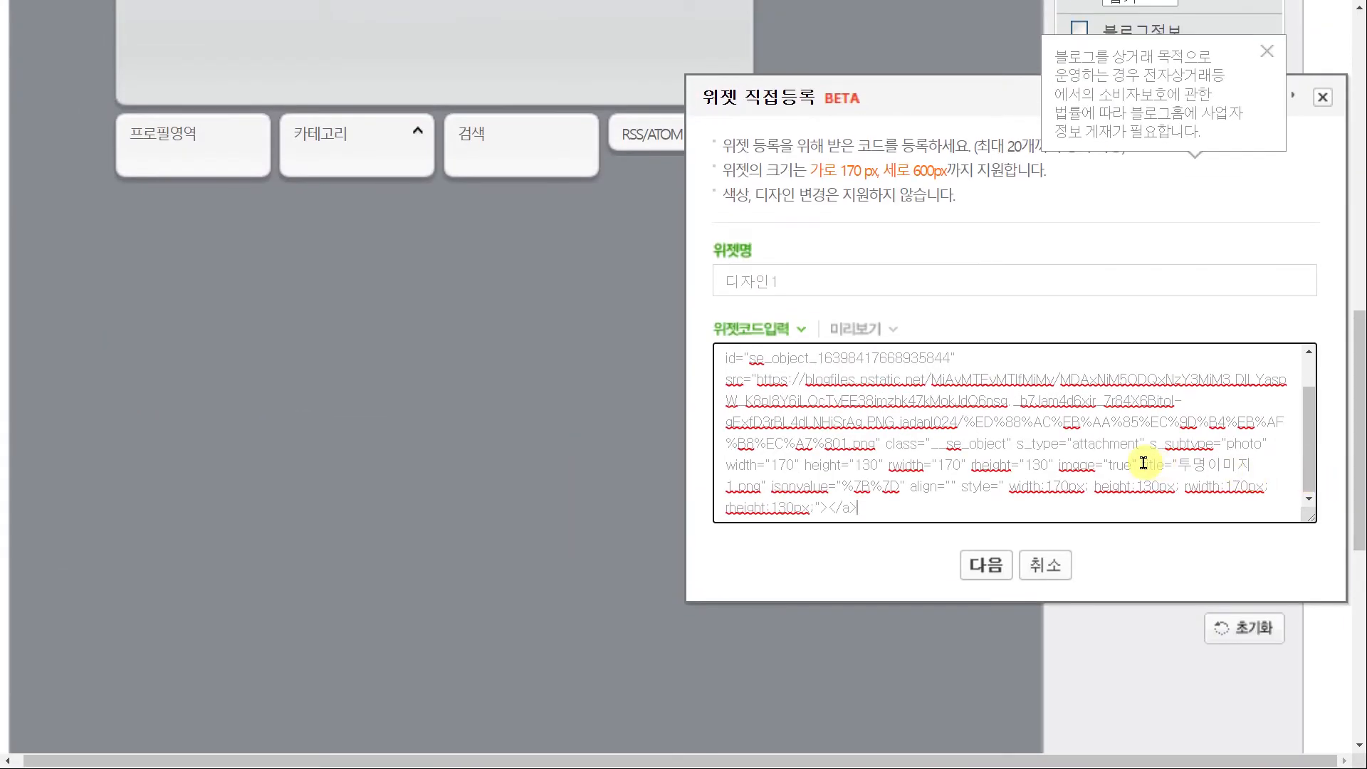
left_click_drag(1164, 472, 768, 493)
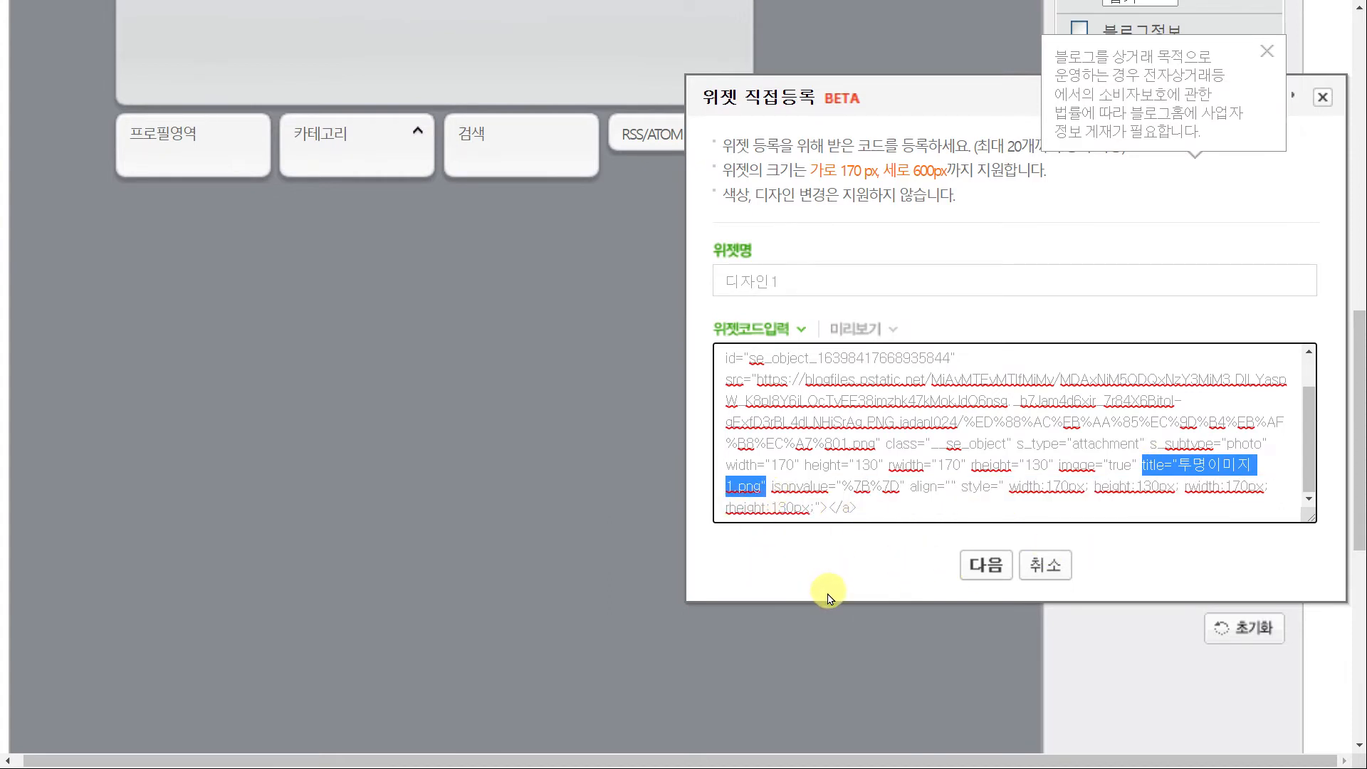
key("Delete")
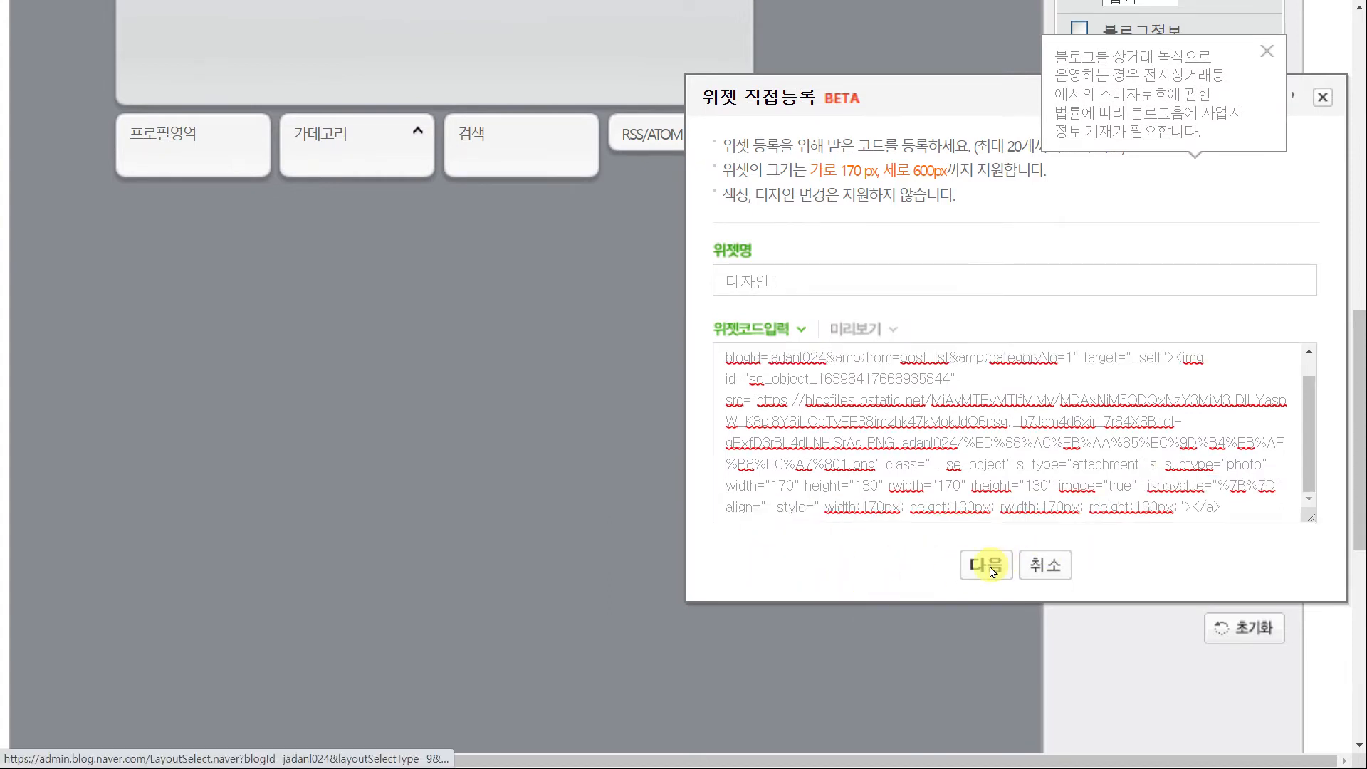
left_click(991, 571)
left_click(695, 647)
left_click(835, 86)
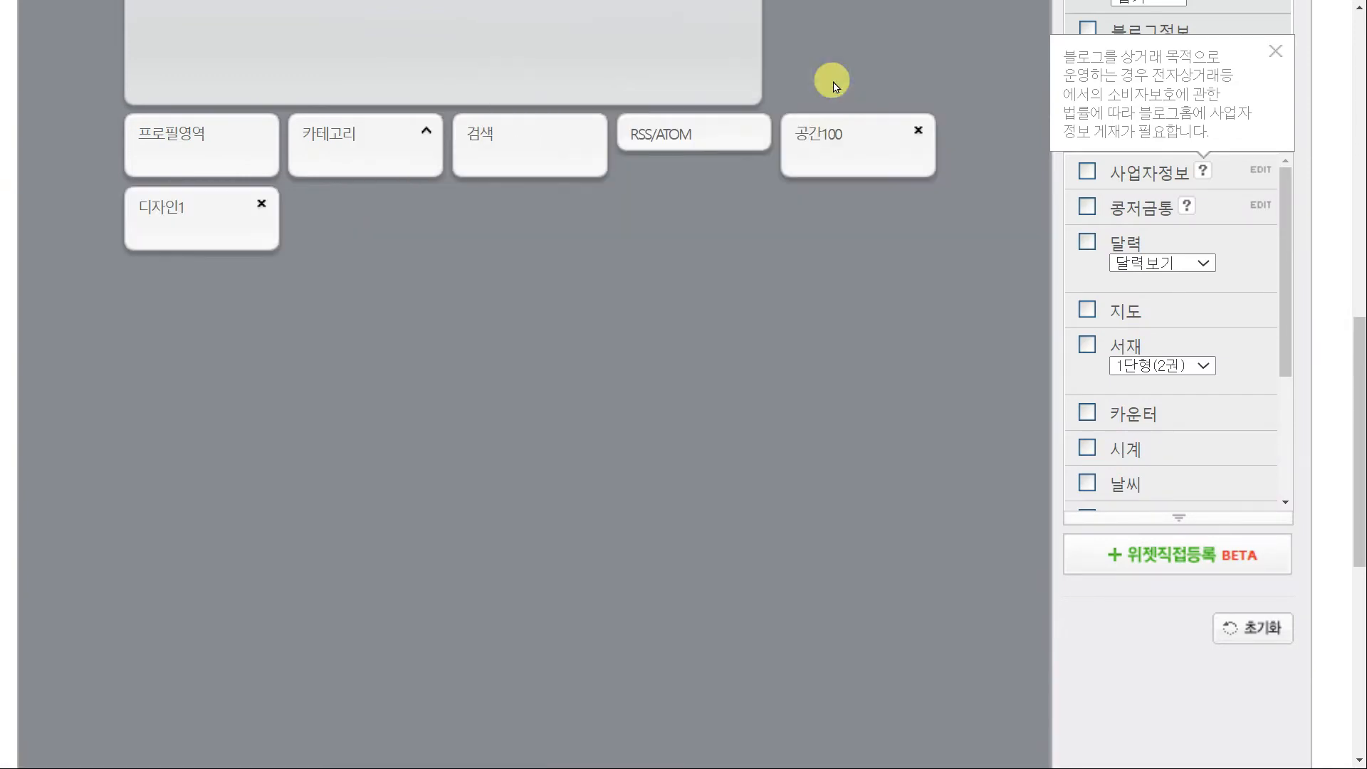
Step: Start a custom widget named 디자인2 and paste the 디자인2html code from Notepad as its widget code
scroll(903, 268, "down", 3)
scroll(903, 269, "down", 3)
scroll(903, 269, "up", 3)
left_click(784, 434)
left_click(677, 345)
type("디자인2")
left_click(676, 434)
key("alt+Tab")
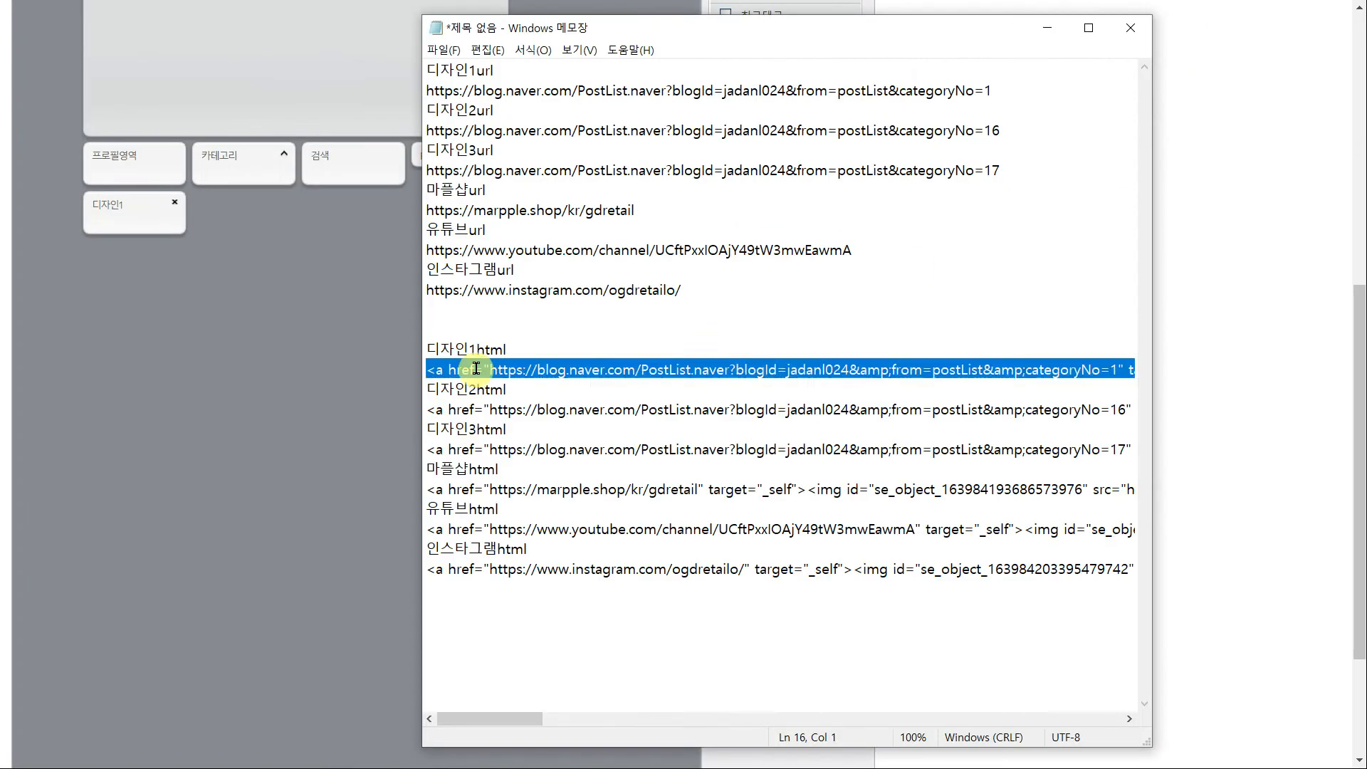
key("ctrl+c")
key("alt+Tab")
key("ctrl+v")
Step: Remove the image title attribute from the 디자인2 widget code and register the widget
key("BackSpace")
left_click(664, 534)
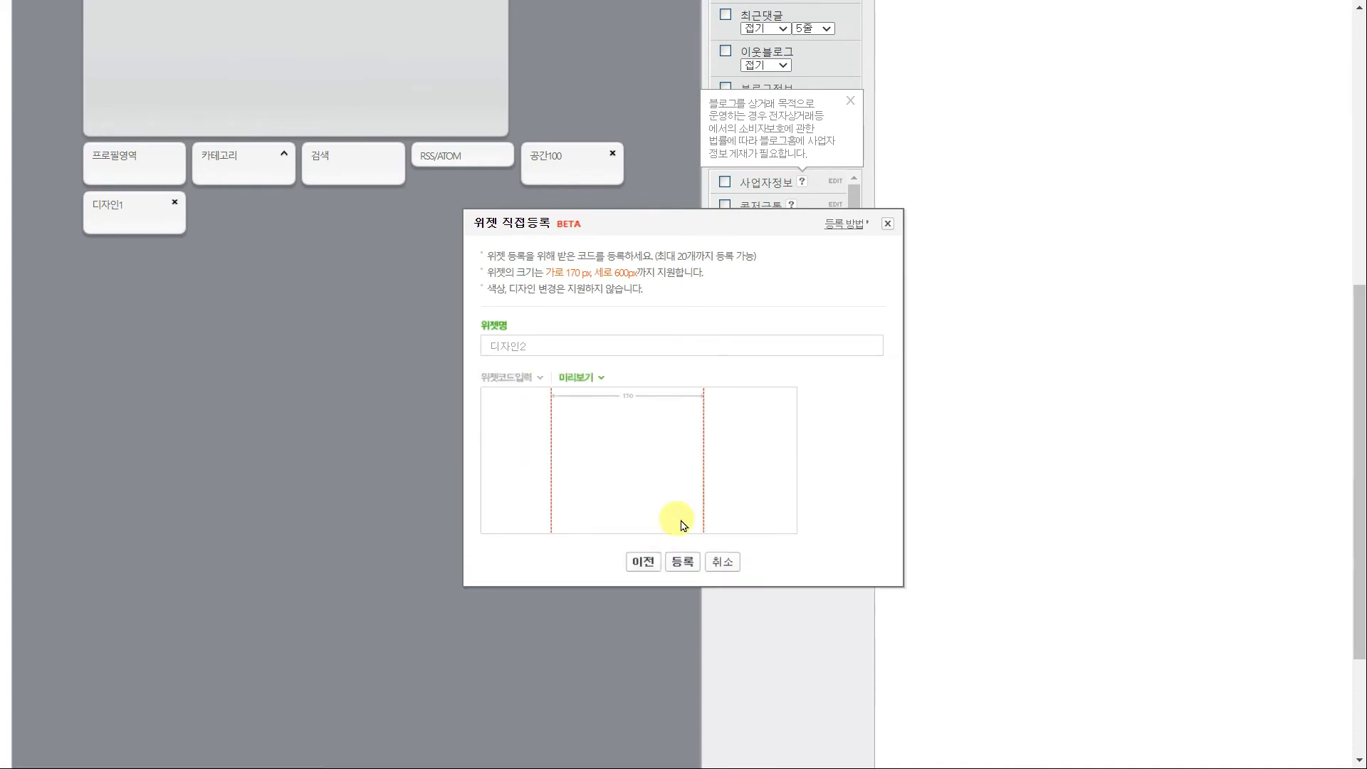
left_click(681, 561)
left_click(835, 86)
Step: Start a custom widget named 디자인3 and paste the 디자인3html code from Notepad as its widget code
left_click(675, 344)
type("디자인3")
key("alt+Tab")
left_click_drag(1036, 718, 434, 690)
triple_click(424, 443)
key("ctrl+c")
key("alt+Tab")
left_click(714, 432)
key("ctrl+v")
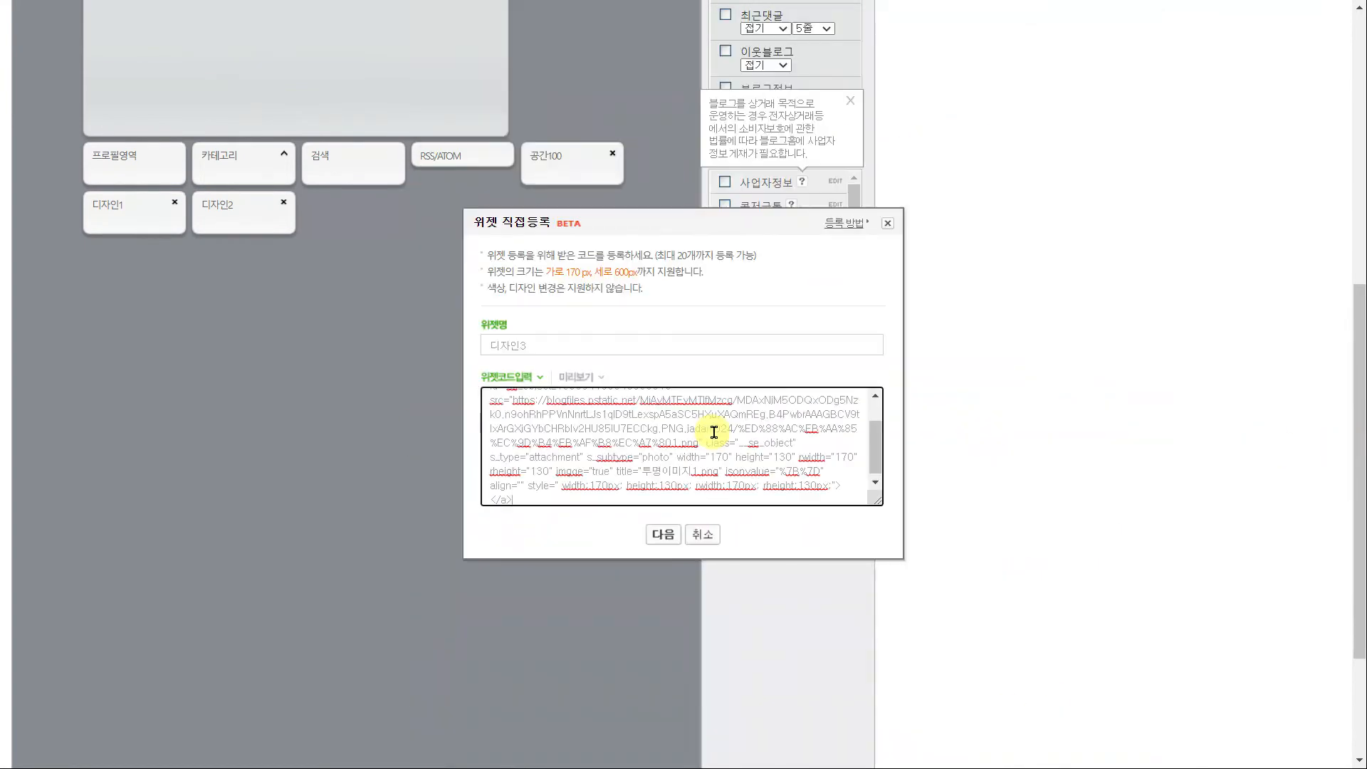
Step: Remove the title="투명이미지1.png" attribute from the 디자인3 widget code and register the widget
key("BackSpace")
left_click(664, 534)
left_click(682, 560)
left_click(835, 87)
Step: Register a 마플샵 widget using the 마플샵html code from Notepad without its title="투명이미지2.png" attribute
left_click(732, 346)
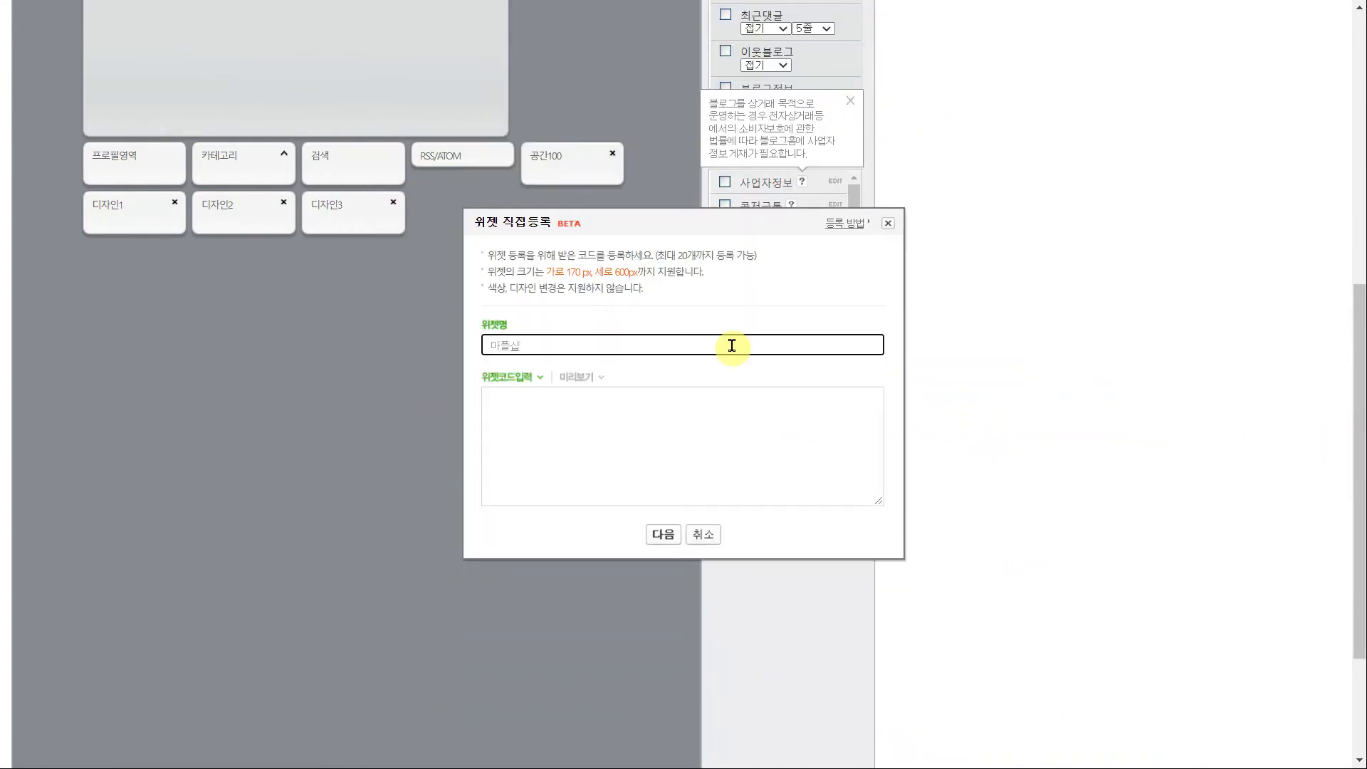
left_click(741, 428)
key("alt+Tab")
left_click_drag(1029, 721, 430, 713)
left_click_drag(426, 486, 1184, 484)
key("ctrl+c")
key("alt+Tab")
key("ctrl+v")
left_click_drag(788, 467, 531, 482)
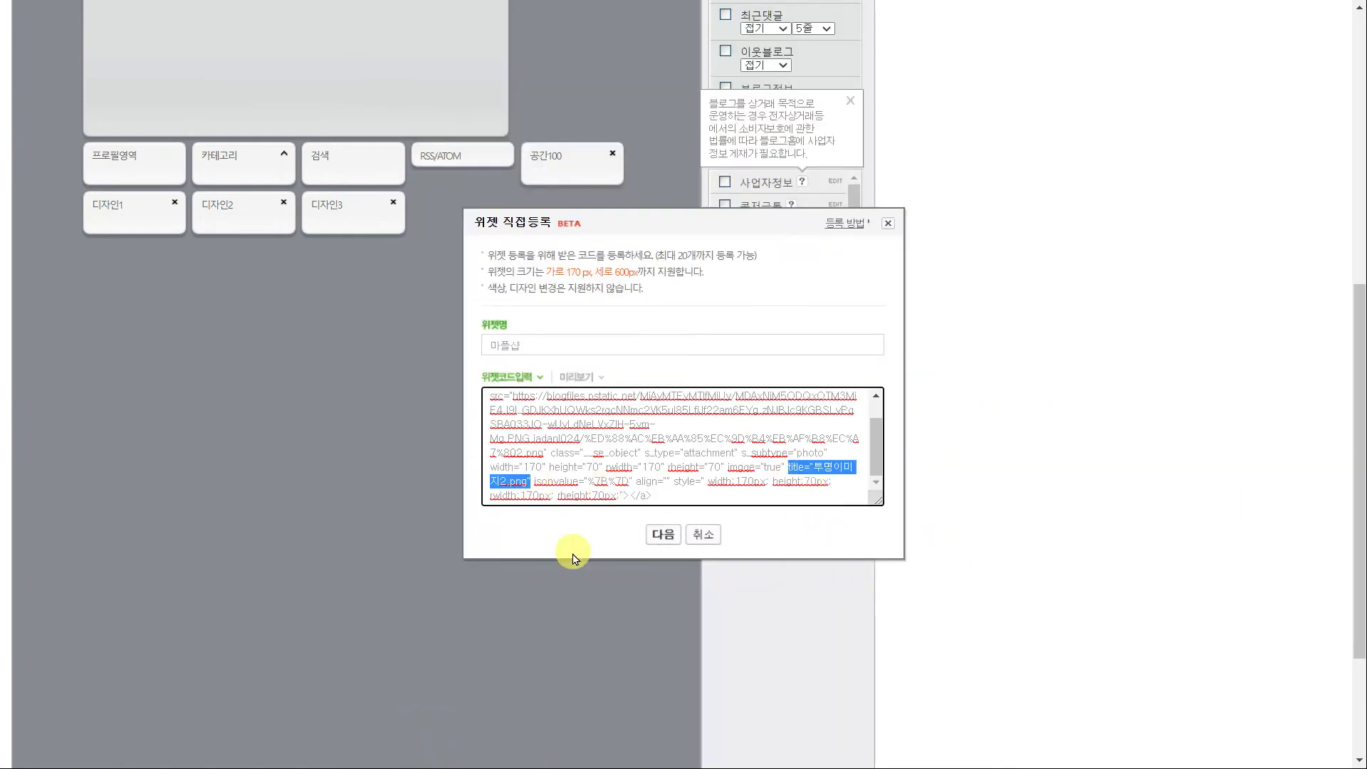
key("BackSpace")
left_click(664, 534)
Step: Register a 유튜브 widget using the 유튜브html code from Notepad without its image title attribute
key("alt+Tab")
left_click_drag(1050, 721, 431, 715)
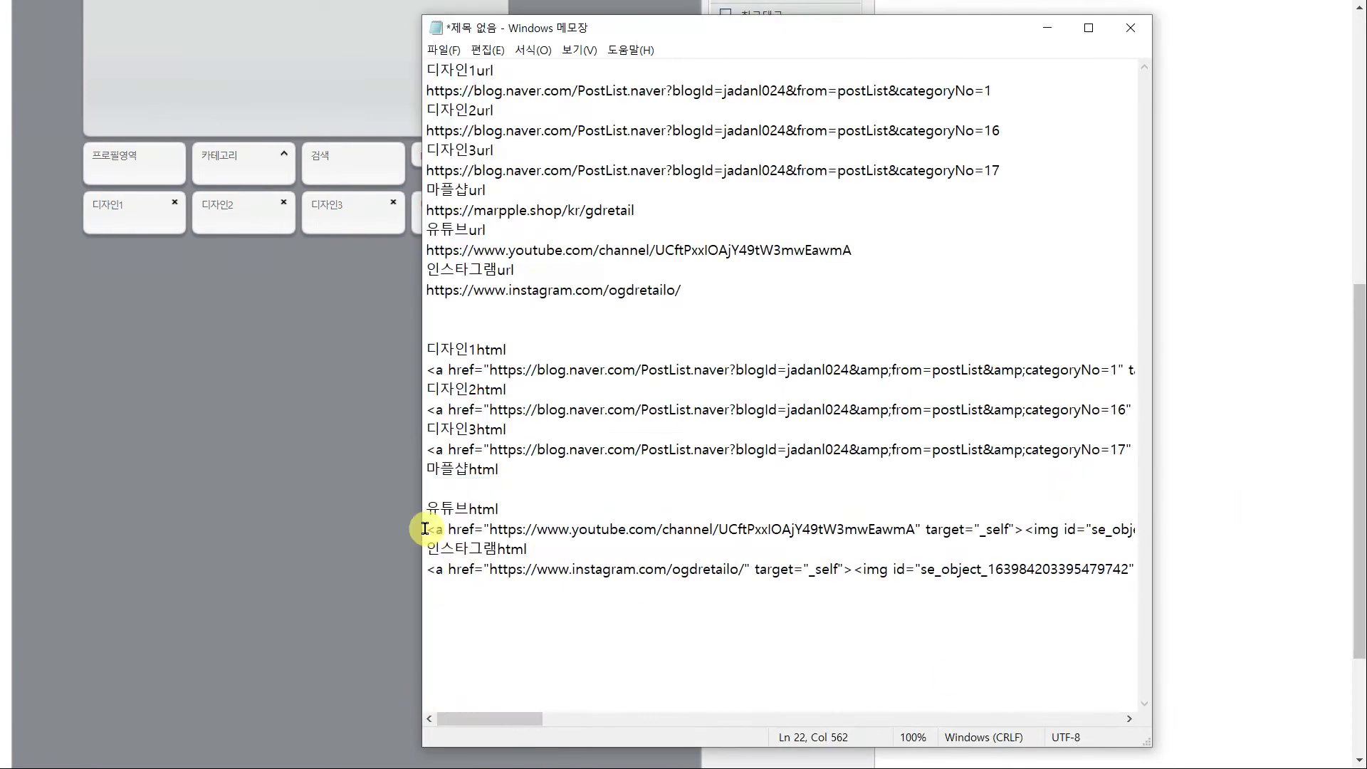
left_click_drag(425, 529, 1185, 539)
key("ctrl+c")
key("alt+Tab")
key("ctrl+v")
left_click_drag(789, 467, 573, 484)
key("BackSpace")
left_click(665, 535)
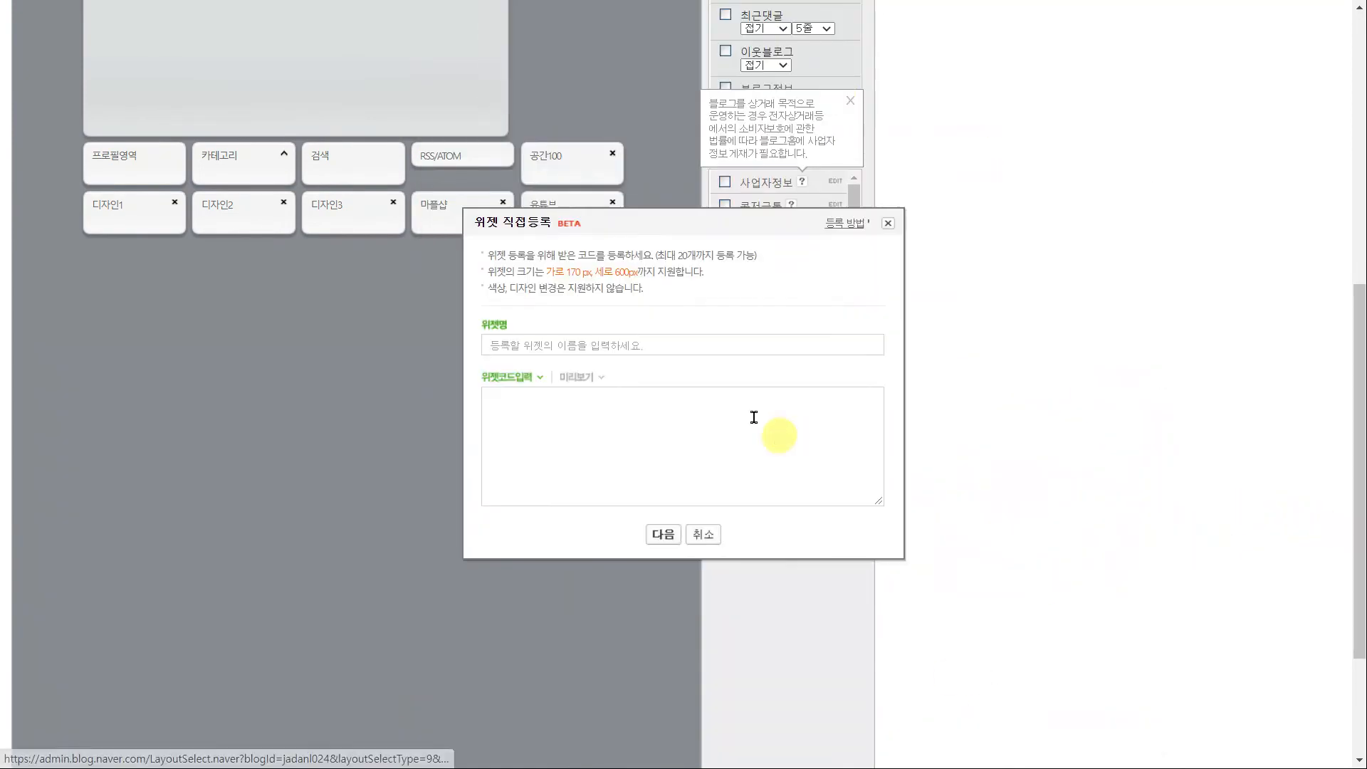
Step: Register an 인스타그램 widget using the 인스타그램html code from Notepad without its image title attribute
left_click(682, 345)
type("인스타그램")
key("alt+Tab")
left_click_drag(1032, 569, 342, 600)
key("ctrl+c")
key("alt+Tab")
key("ctrl+v")
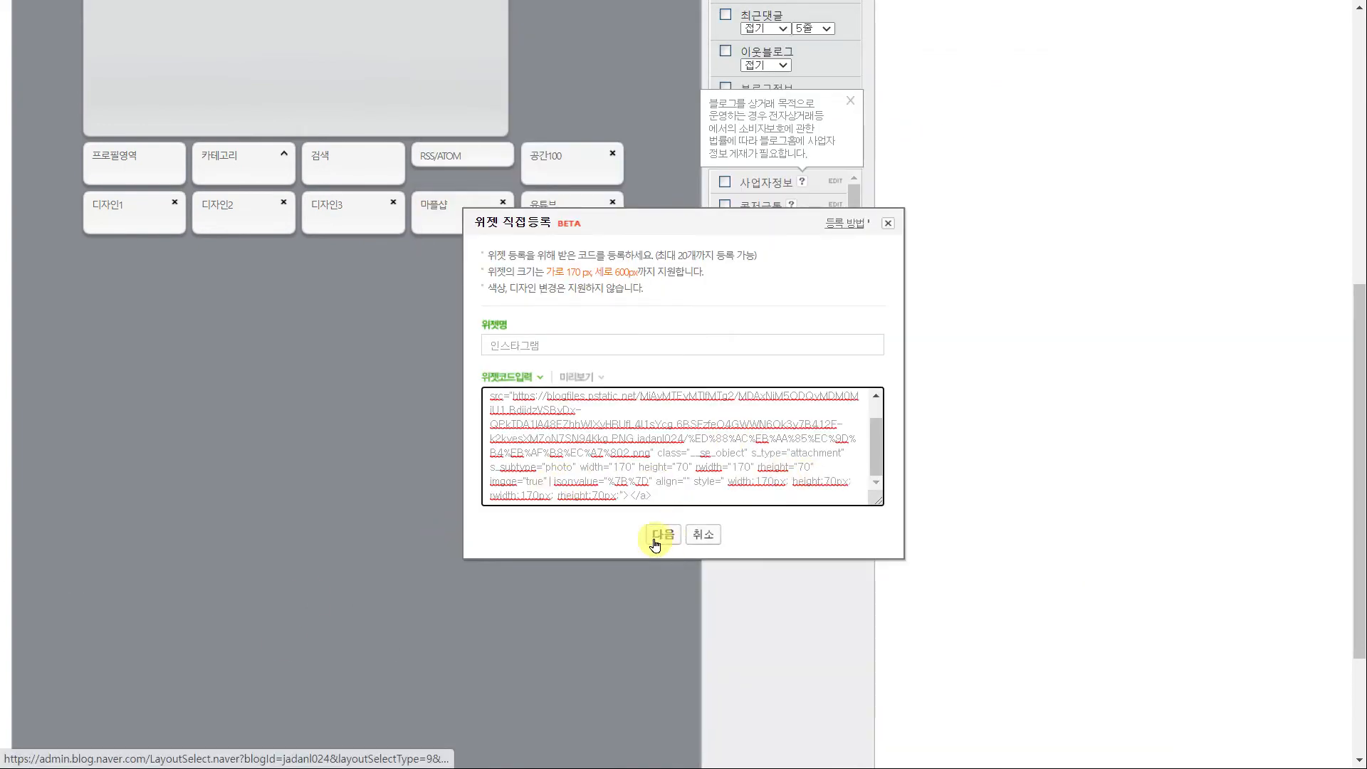
left_click(656, 535)
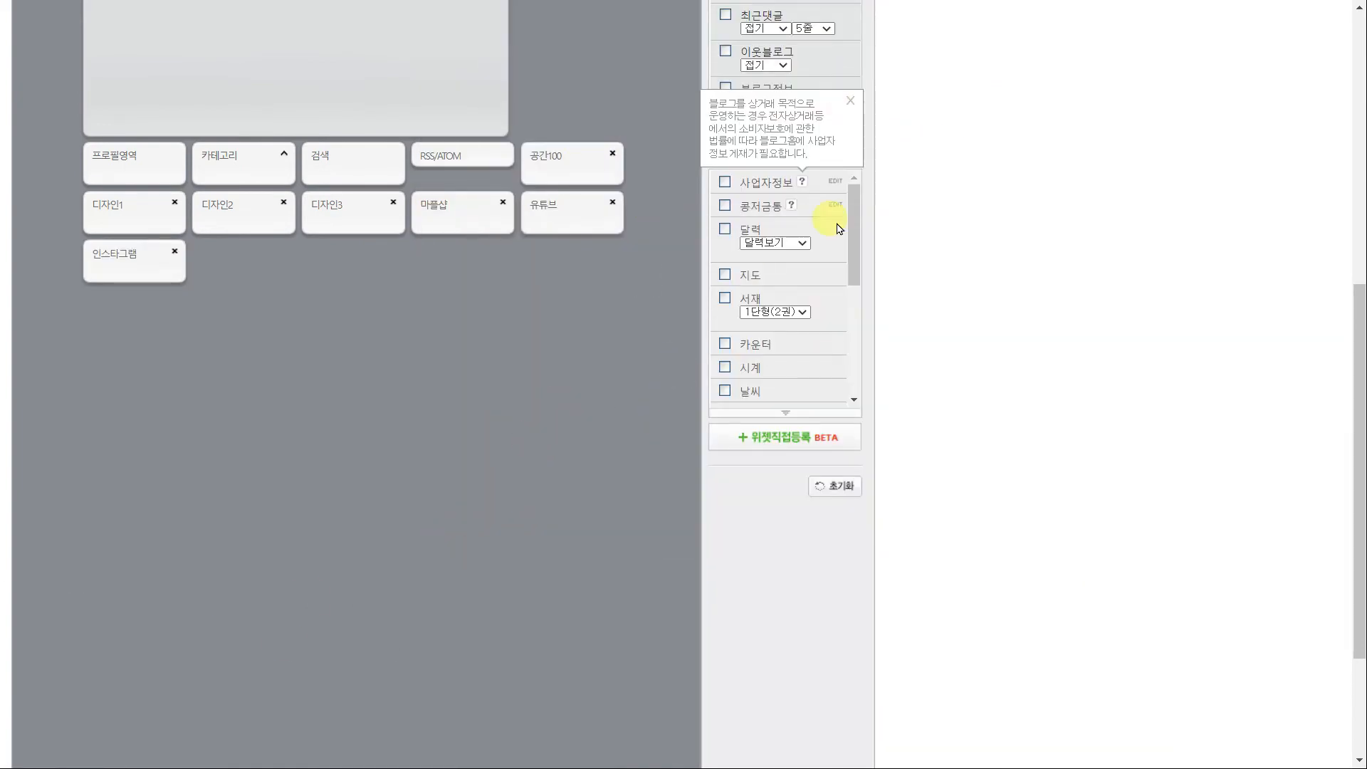
Step: Rename the 공간100 spacer widget as 공간1 and save it
scroll(839, 232, "down", 4)
left_click(836, 277)
left_click(761, 403)
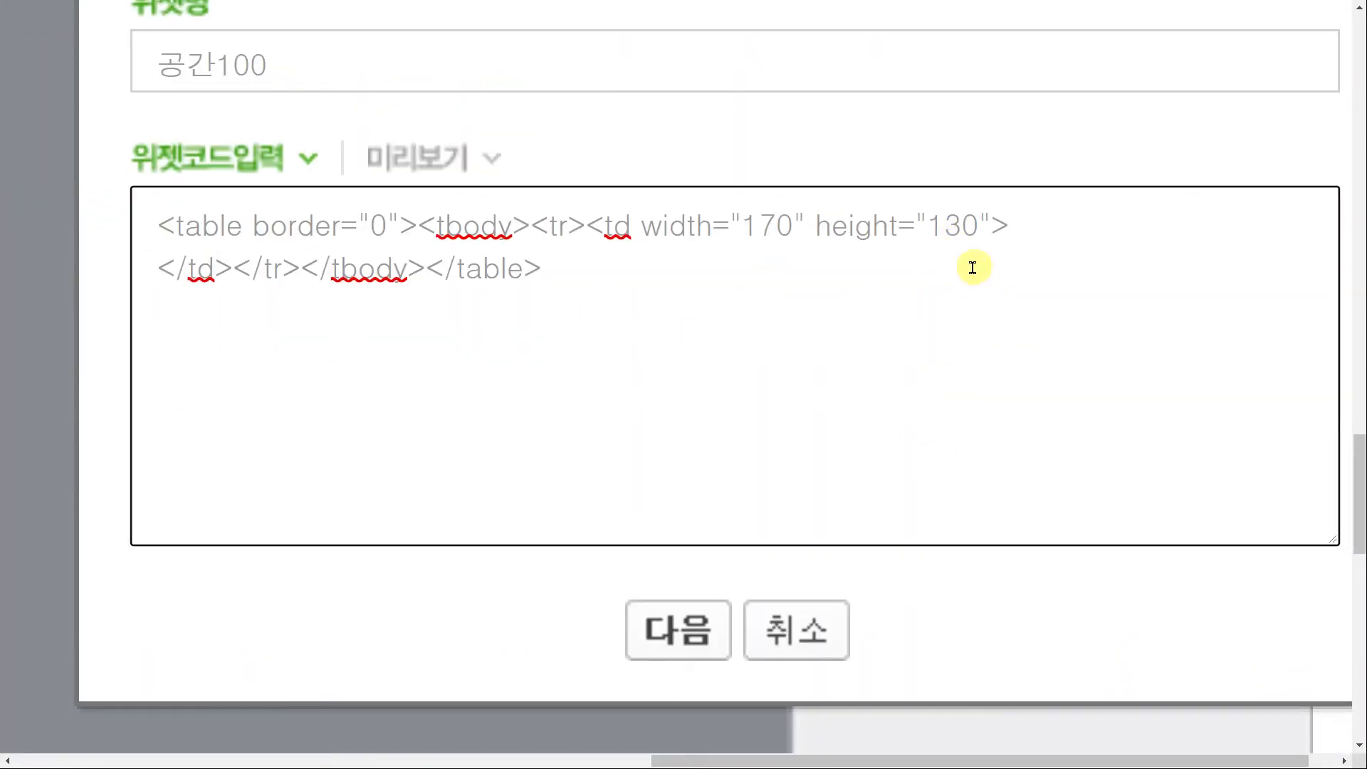
left_click_drag(269, 66, 233, 66)
type("3")
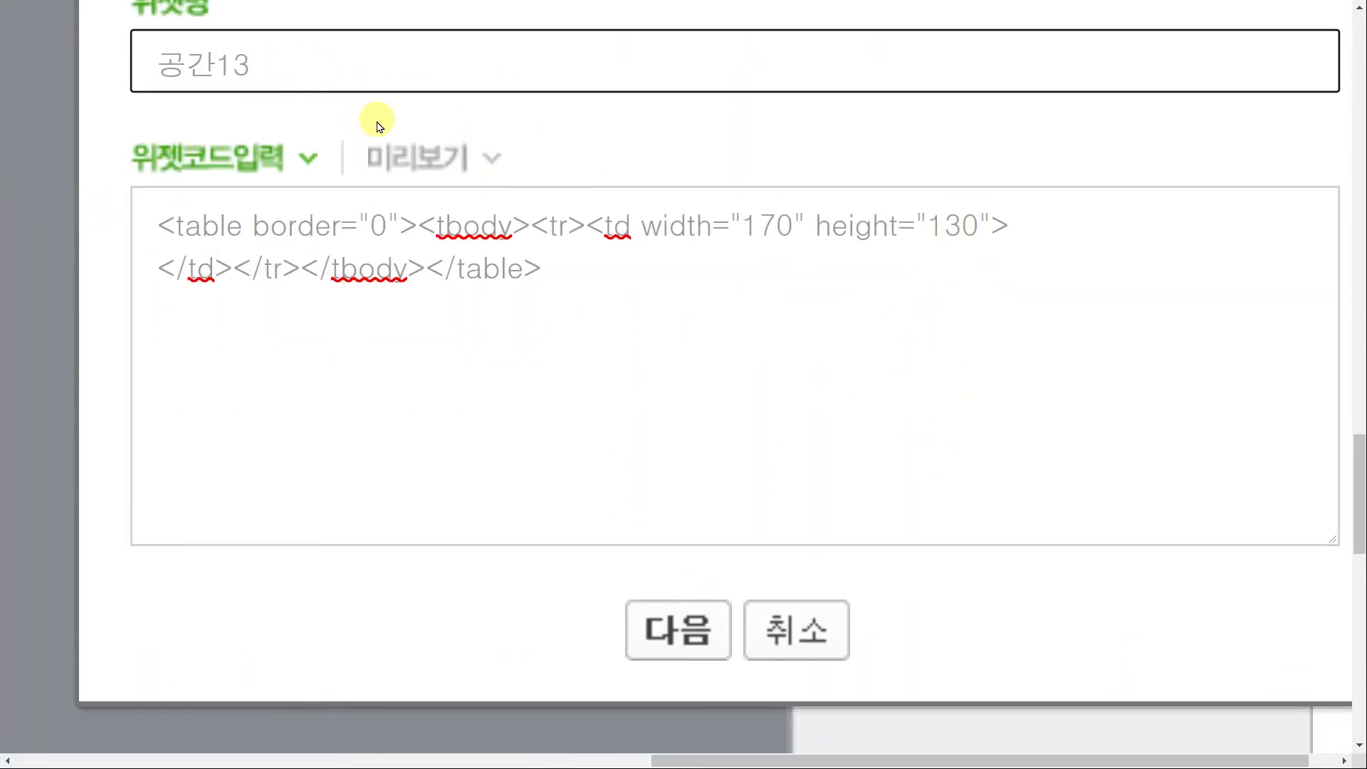
key("BackSpace")
left_click(678, 630)
scroll(789, 519, "down", 8)
left_click(663, 440)
scroll(905, 176, "up", 3)
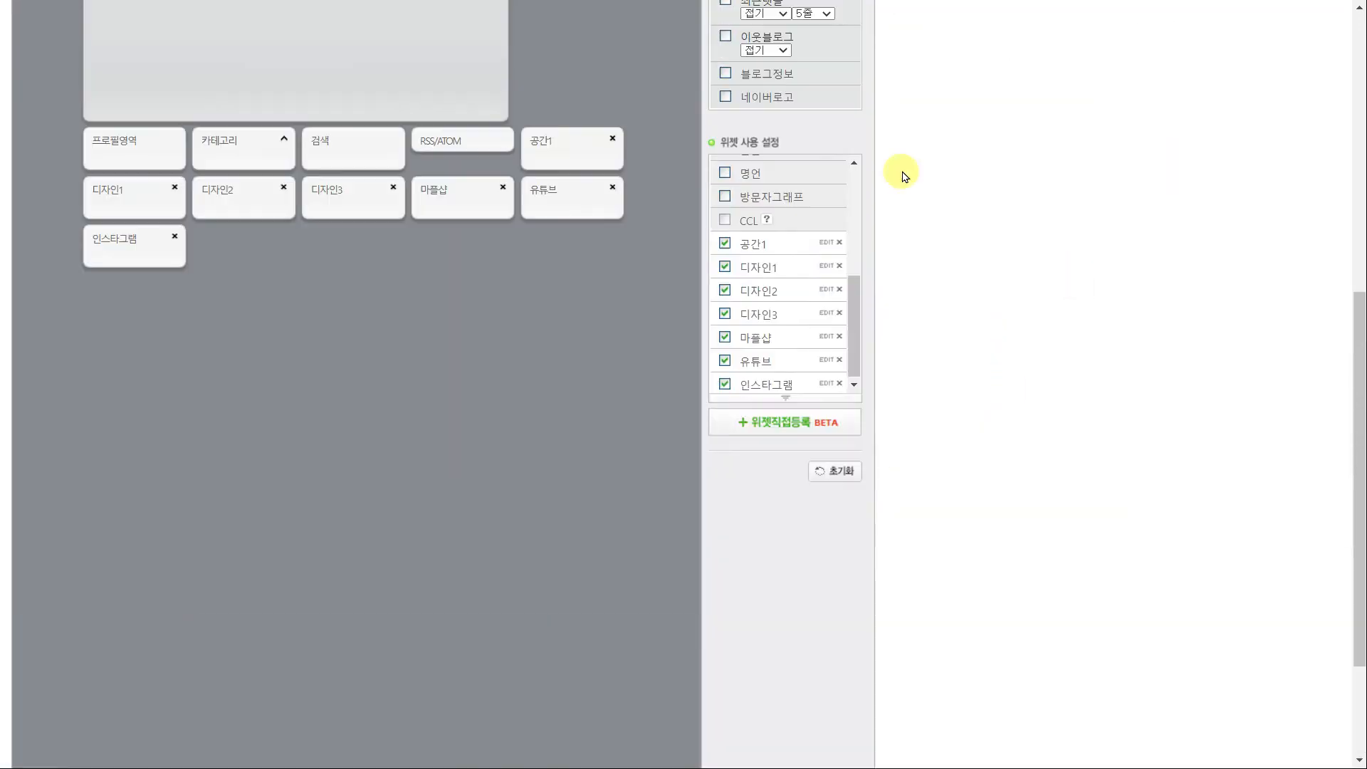
Step: Copy the 공간1 widget's code and register a new widget named 공간2 with it
left_click(826, 242)
key("ctrl+a")
left_click(718, 533)
left_click(784, 423)
left_click(574, 345)
type("공간2")
key("ctrl+v")
left_click(666, 533)
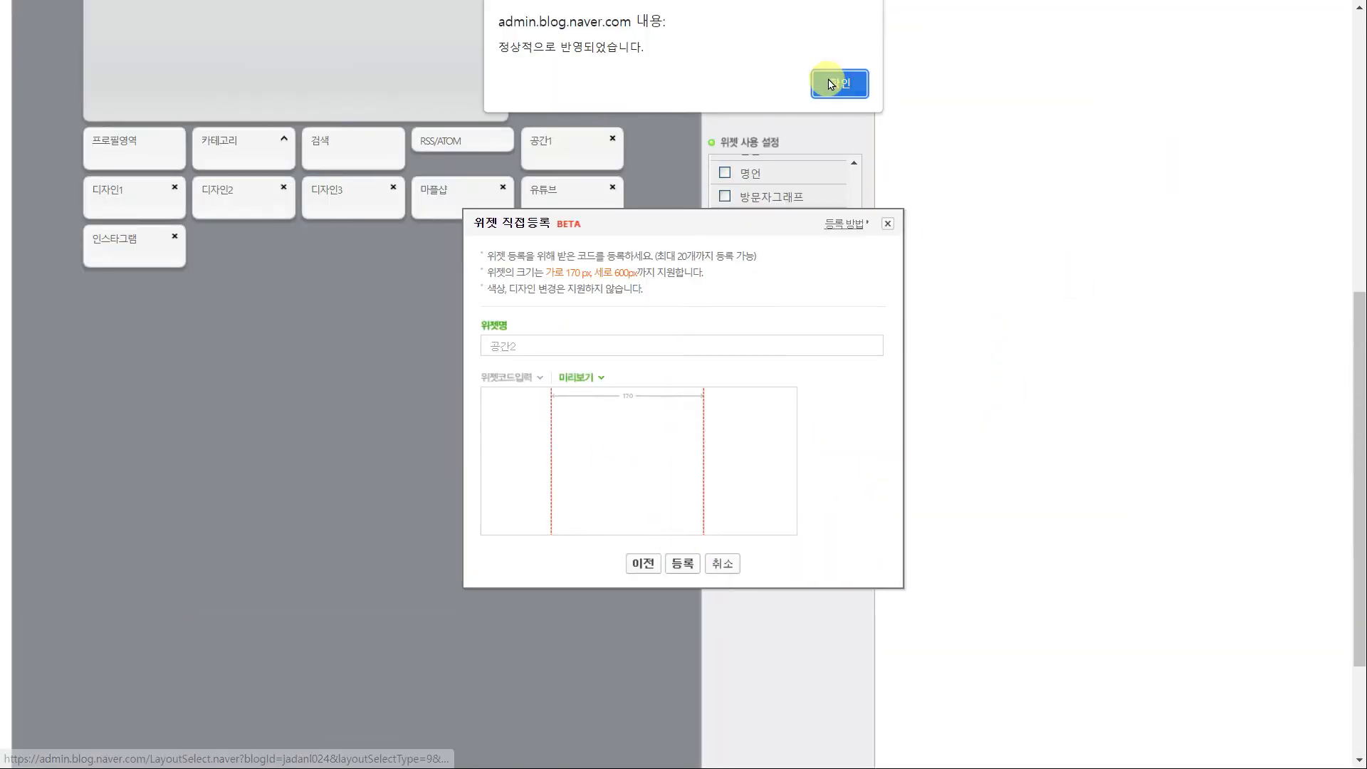
left_click(831, 84)
Step: Register another spacer widget named 공간3 with the same copied code
left_click(712, 427)
key("ctrl+v")
left_click(663, 534)
left_click(682, 510)
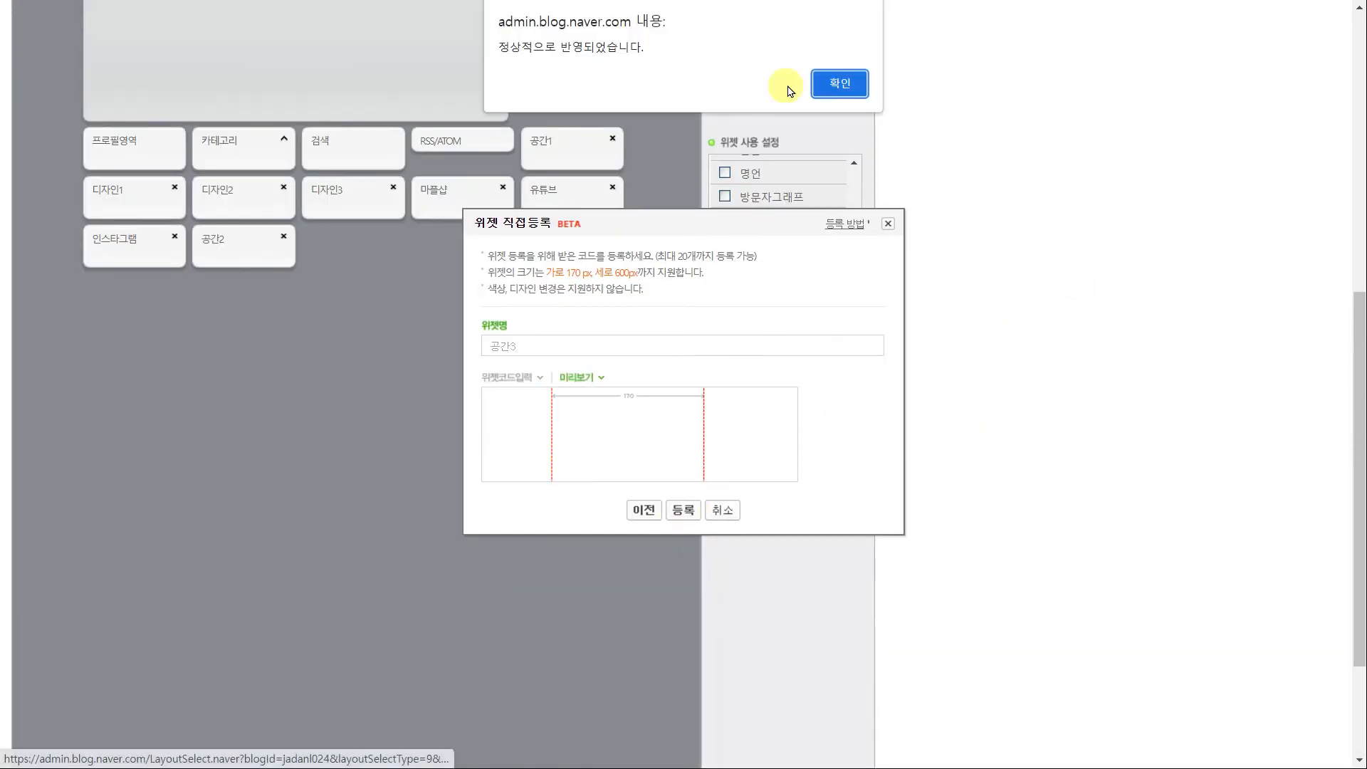
left_click(833, 84)
Step: Register a further spacer widget named 공간4 with the same copied code
left_click(669, 344)
left_click(772, 458)
key("ctrl+v")
left_click(663, 534)
left_click(685, 518)
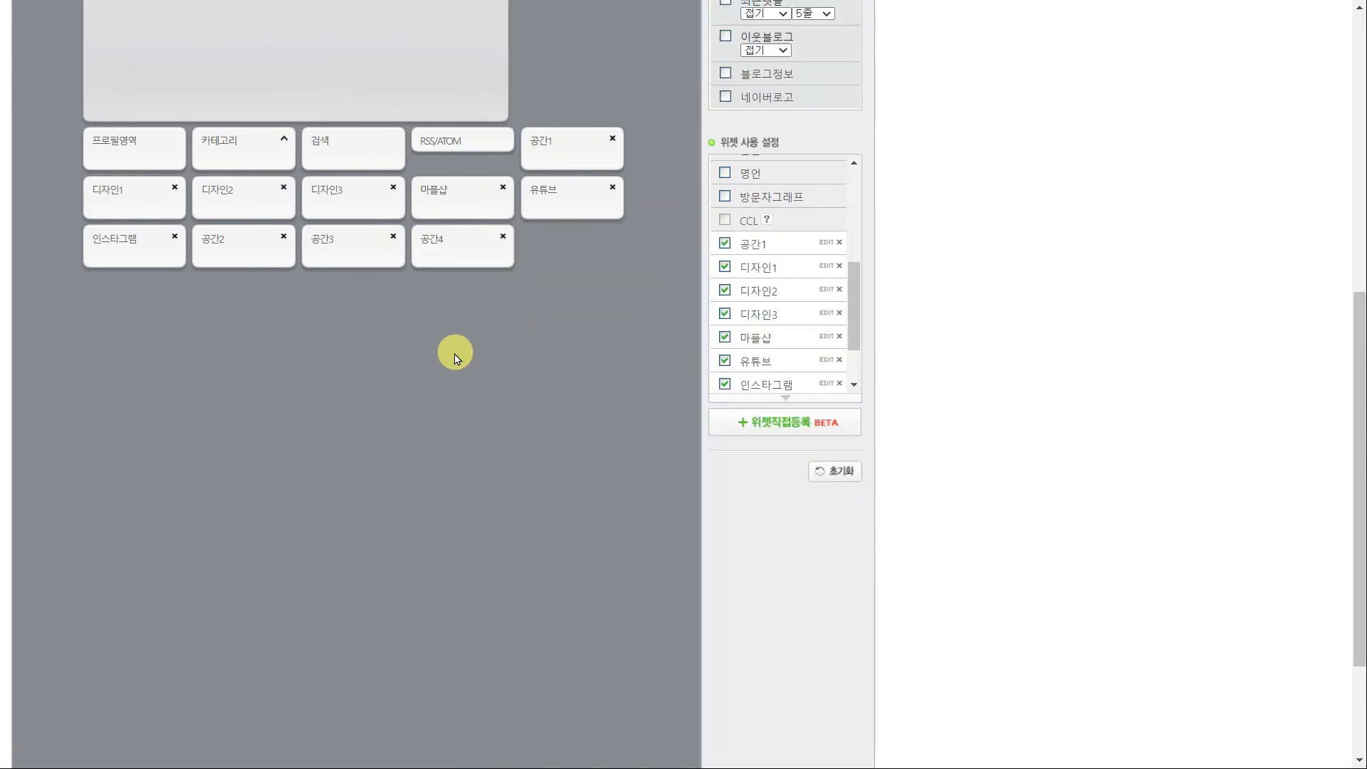
Step: Arrange the 공간1, 디자인1, 디자인2, 디자인3 and 공간2 widgets in a row between the title and the post area
scroll(458, 441, "up", 5)
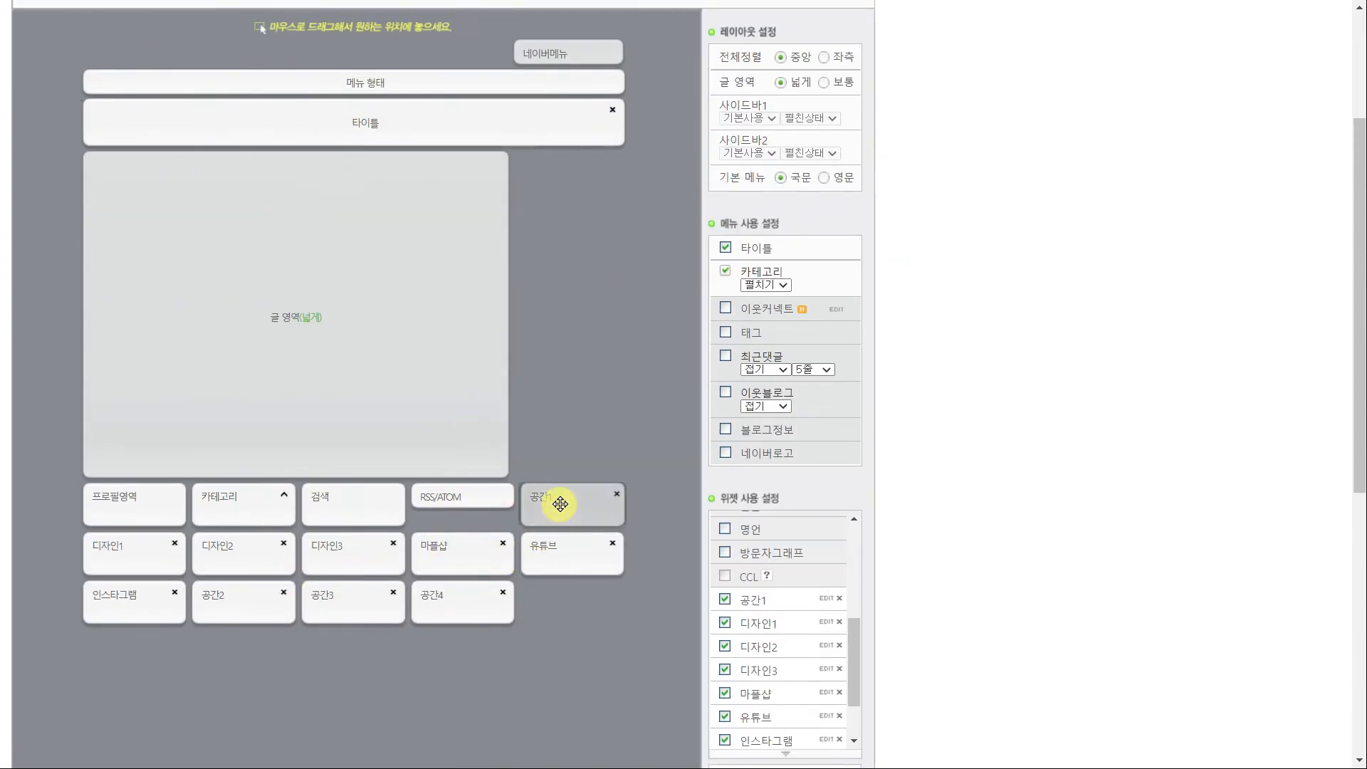
left_click_drag(560, 504, 123, 156)
left_click_drag(550, 551, 419, 154)
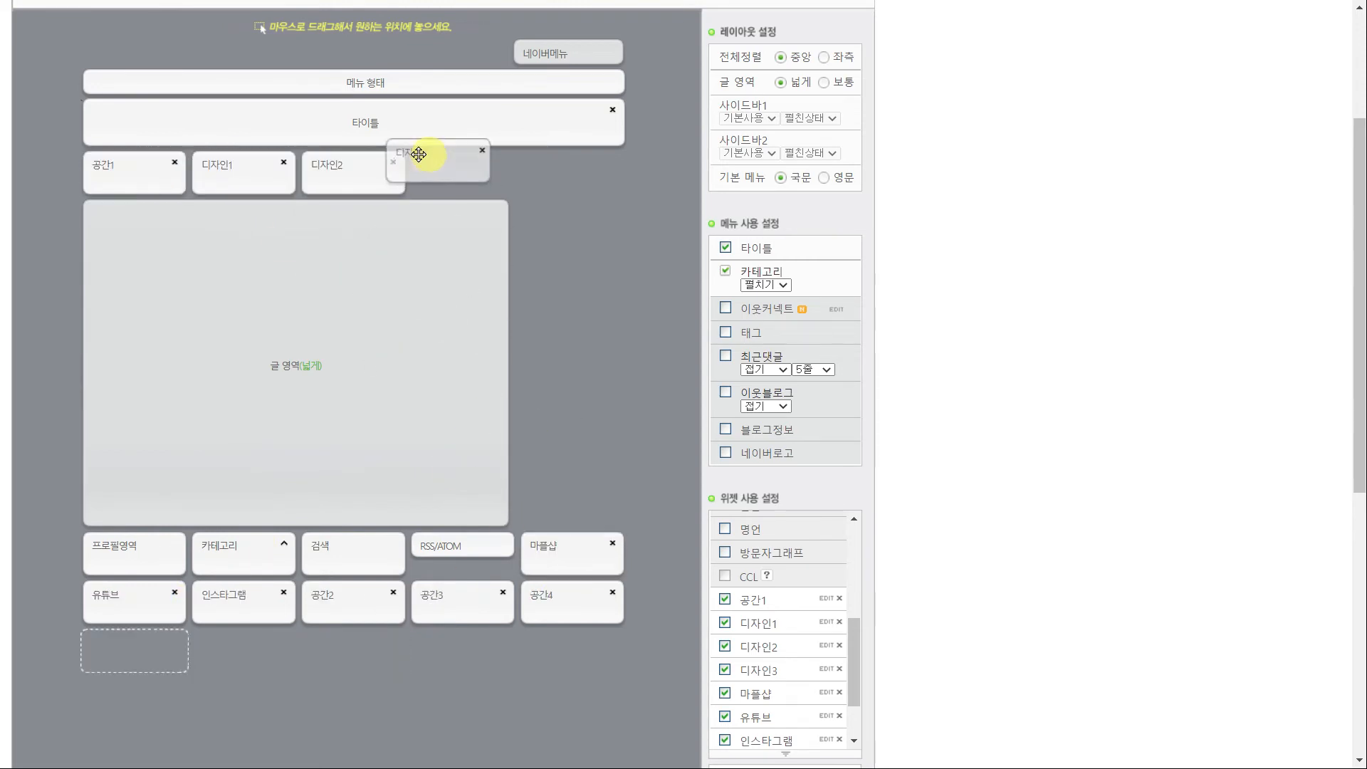
left_click_drag(358, 595, 498, 131)
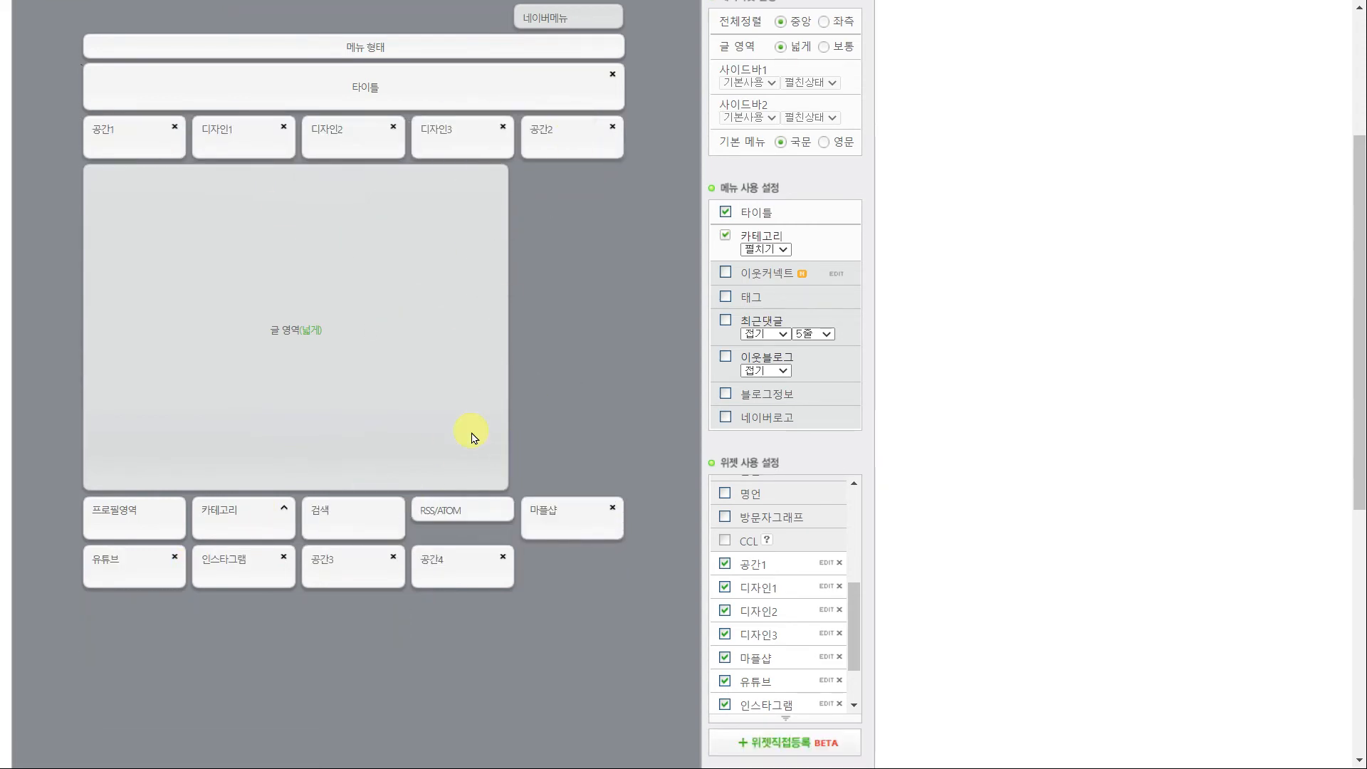
Step: Arrange the 공간3, 마플샵, 유튜브, 인스타그램 and 공간4 widgets in a second row above the post area
left_click_drag(352, 574, 135, 182)
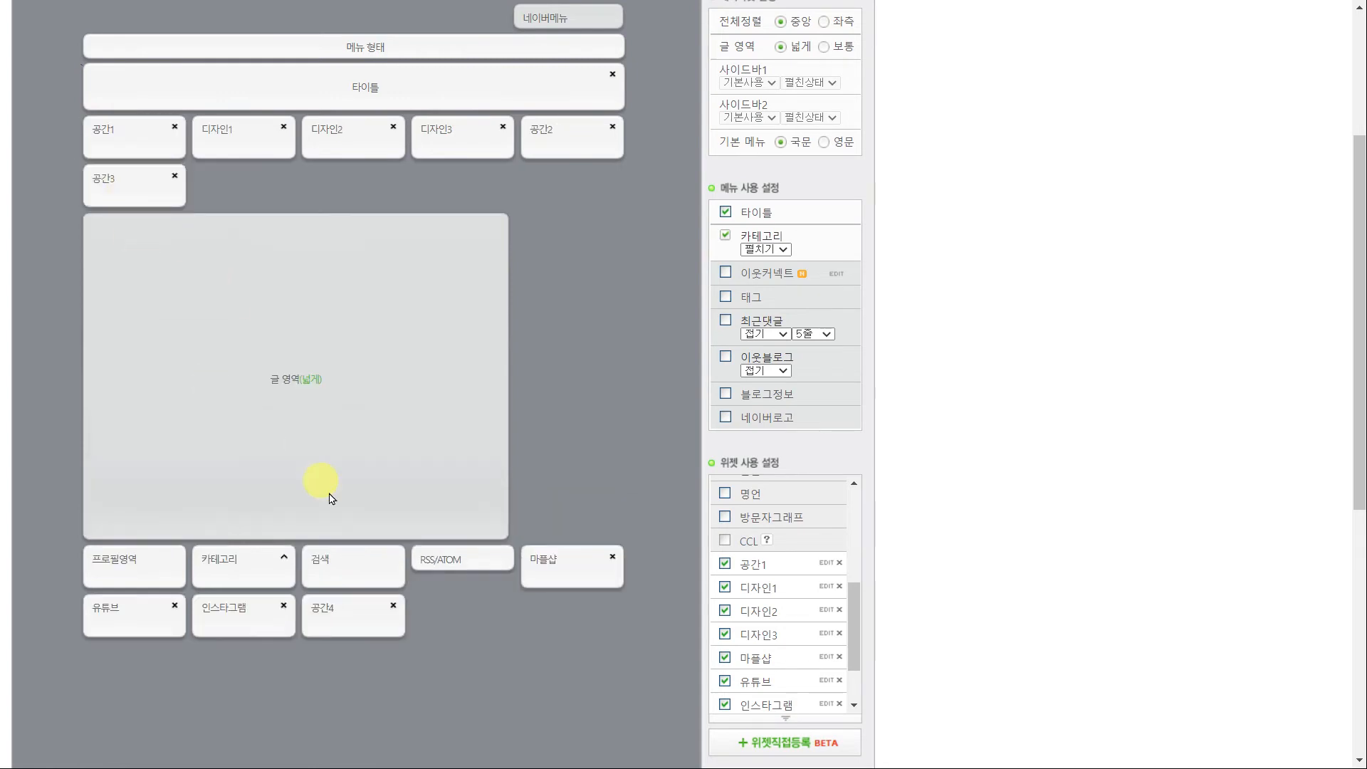
left_click_drag(574, 574, 513, 253)
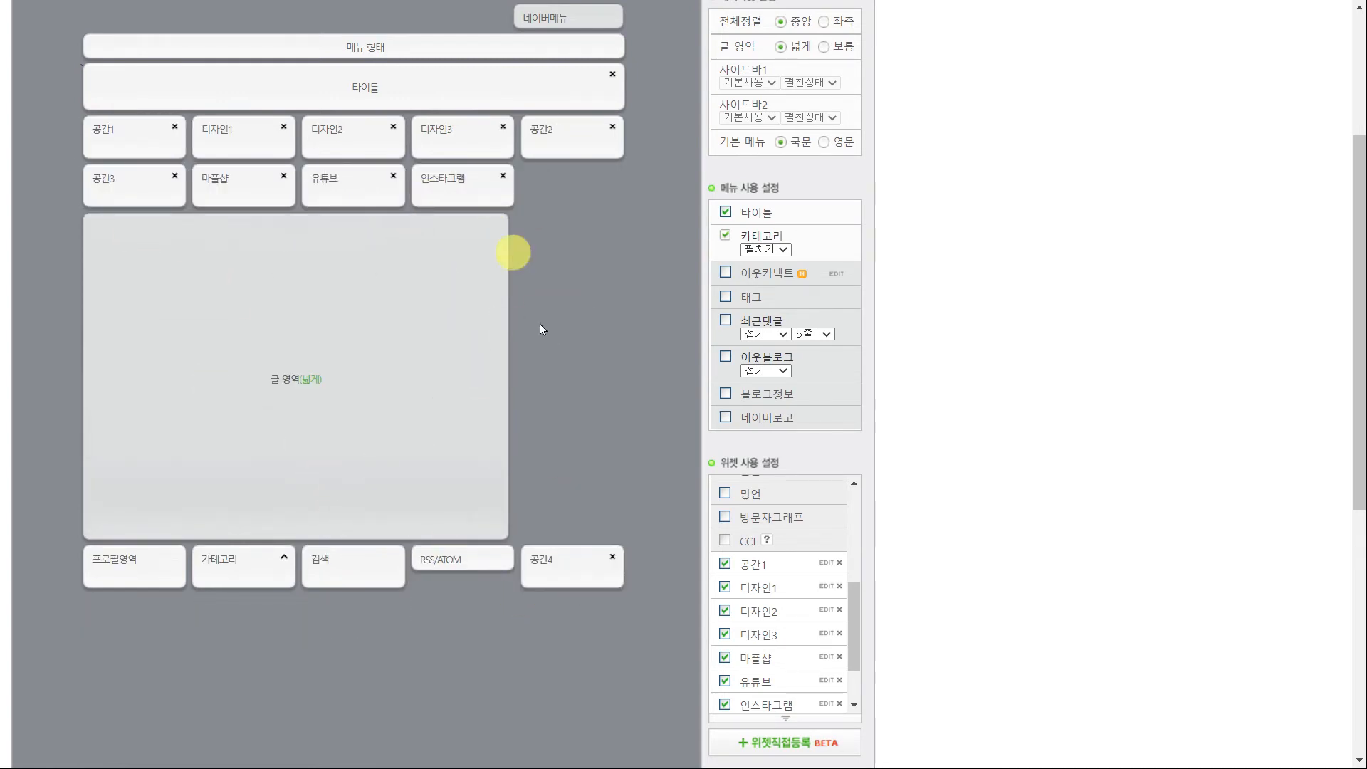
left_click_drag(567, 574, 727, 187)
left_click_drag(637, 180, 593, 194)
Step: Apply the rearranged widget layout to the blog
scroll(584, 383, "down", 7)
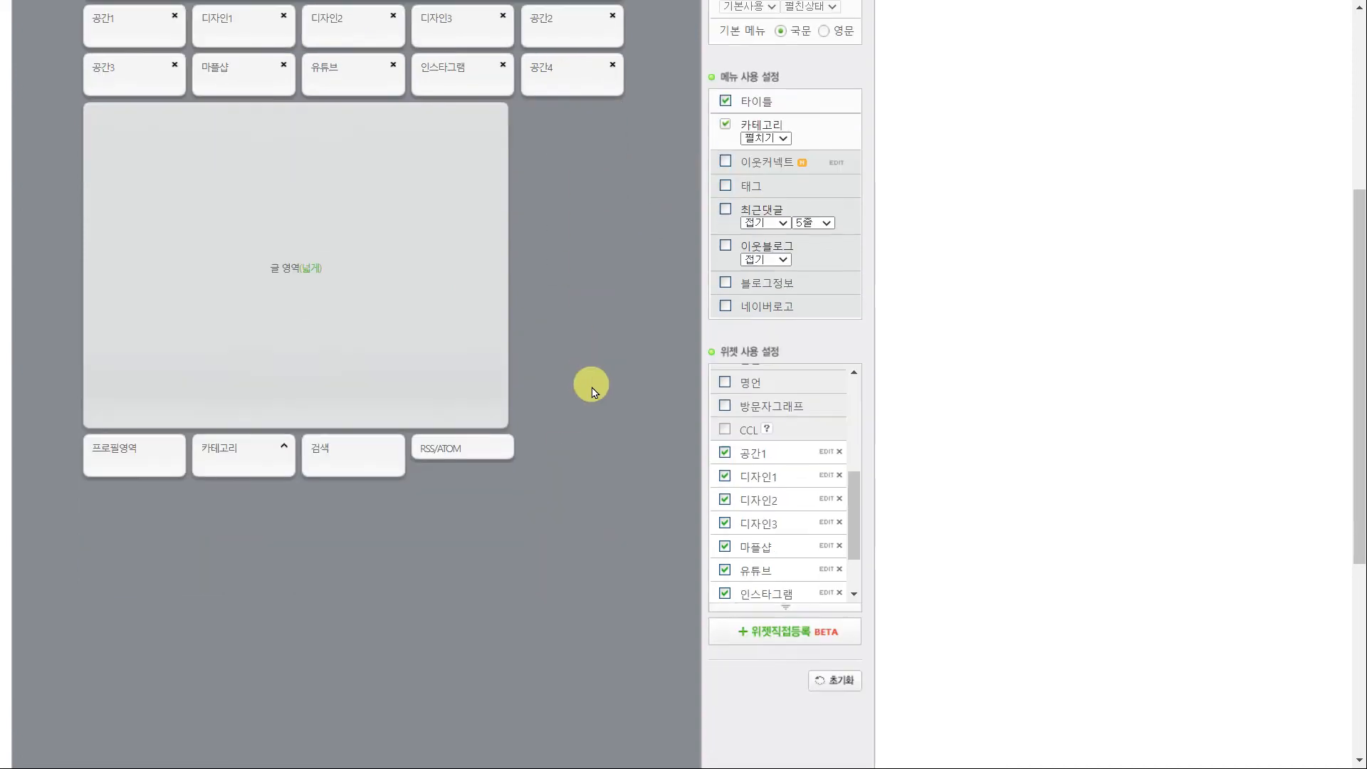
left_click(410, 719)
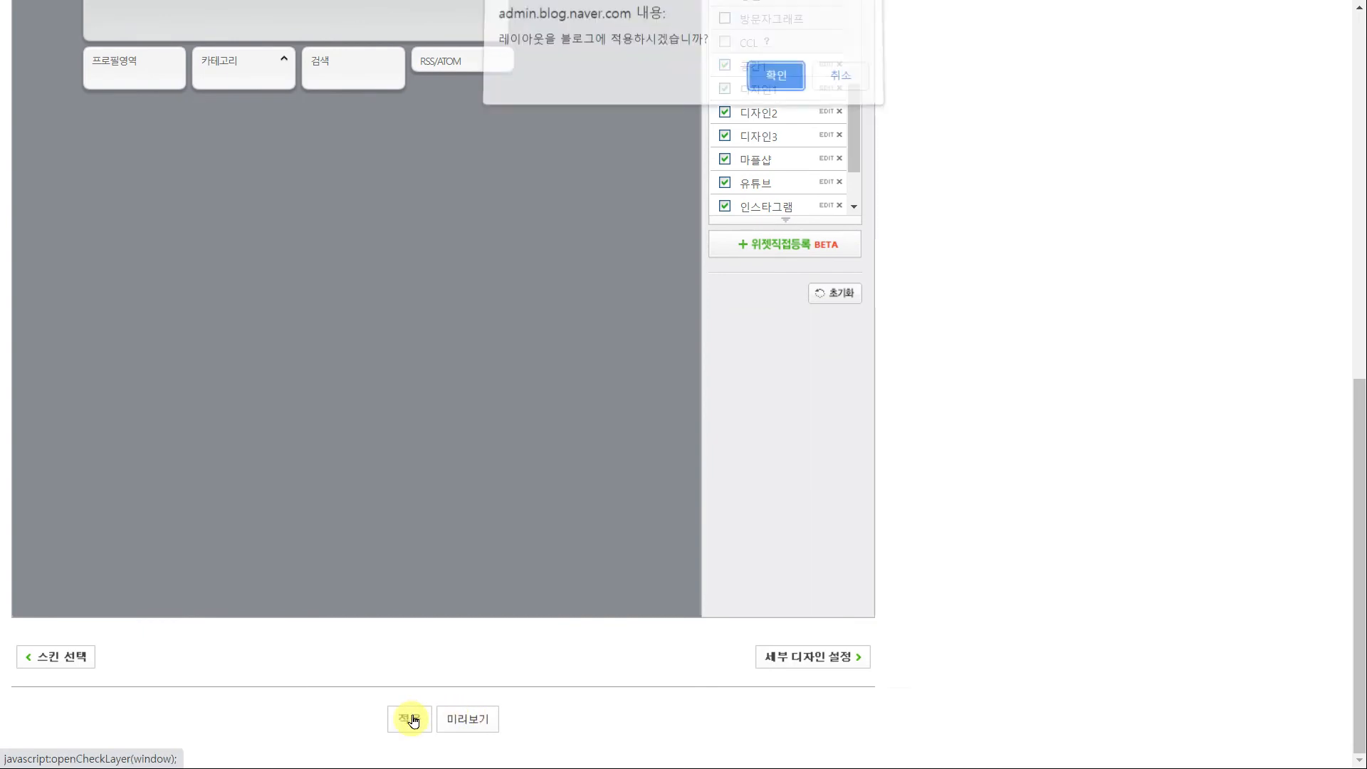
left_click(778, 82)
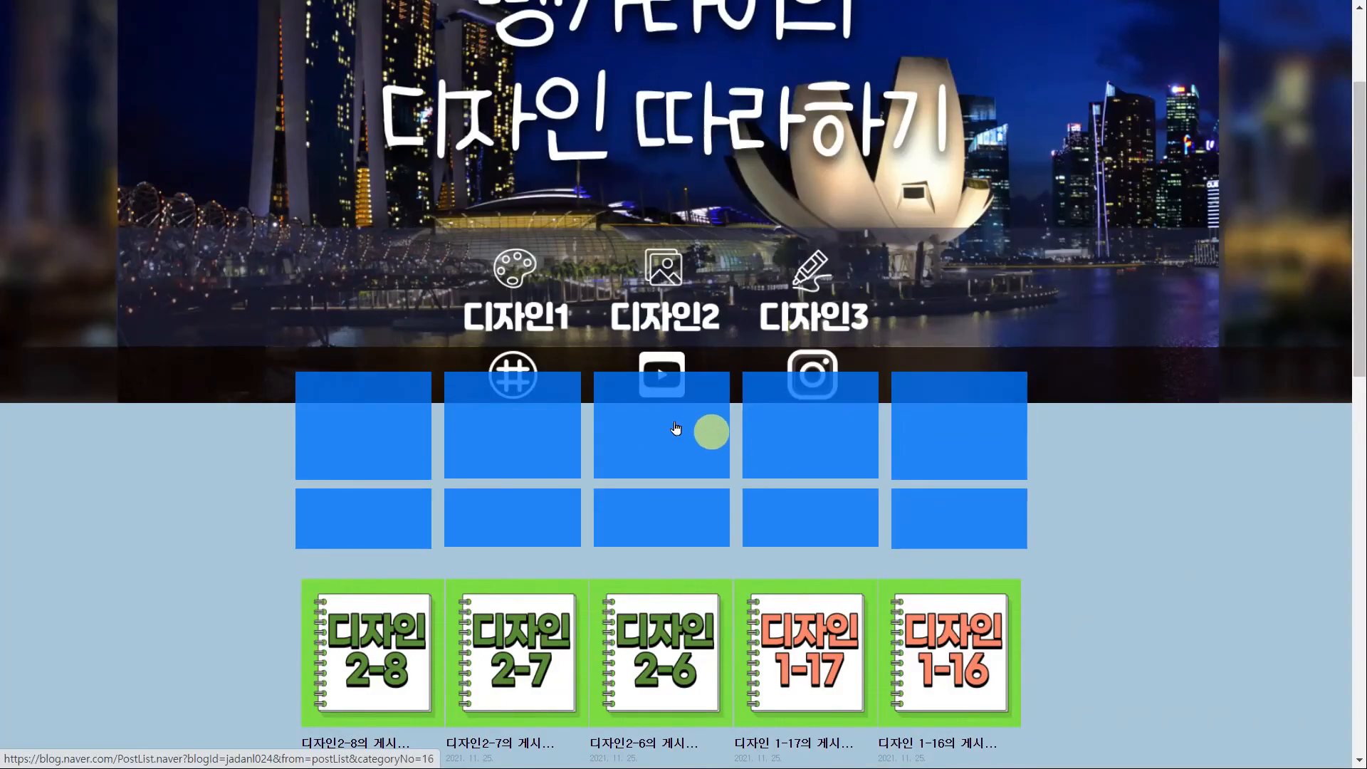
Step: Reduce the title area's height in the detailed design settings to raise the widget rows, and apply the design
scroll(1116, 498, "up", 3)
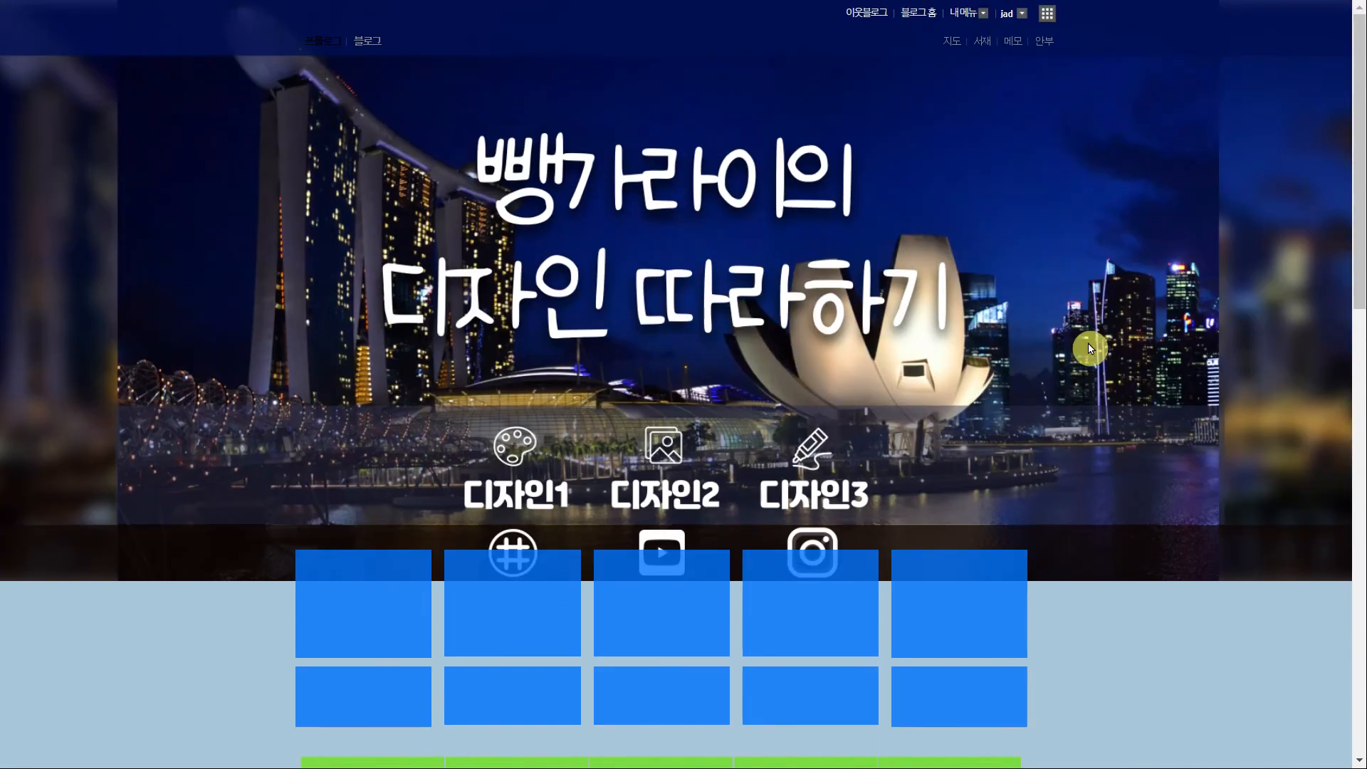
left_click(1009, 158)
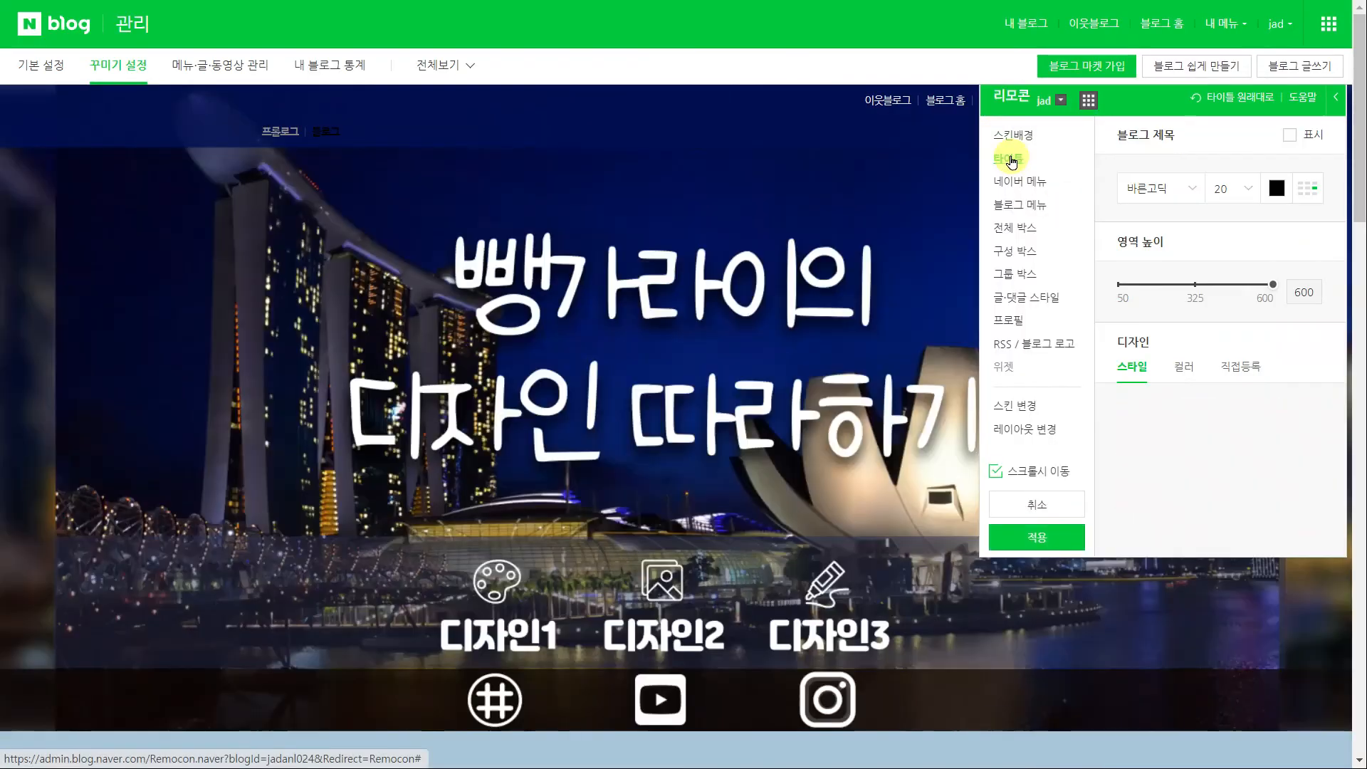
scroll(1272, 271, "down", 5)
left_click_drag(1267, 211, 1229, 221)
left_click(1054, 612)
left_click(814, 456)
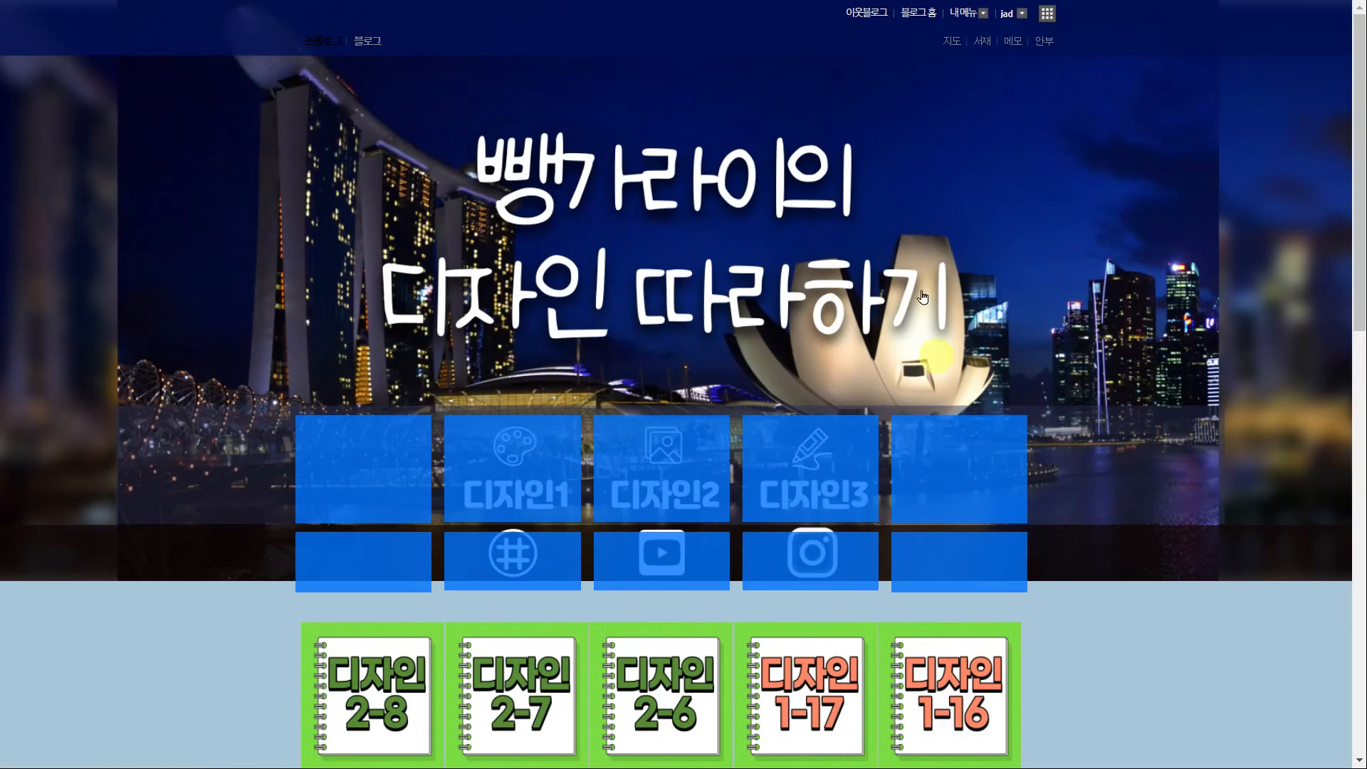
Step: Set the title area's height to 420 in the detailed design settings and apply the design to the blog
left_click(964, 12)
left_click(987, 137)
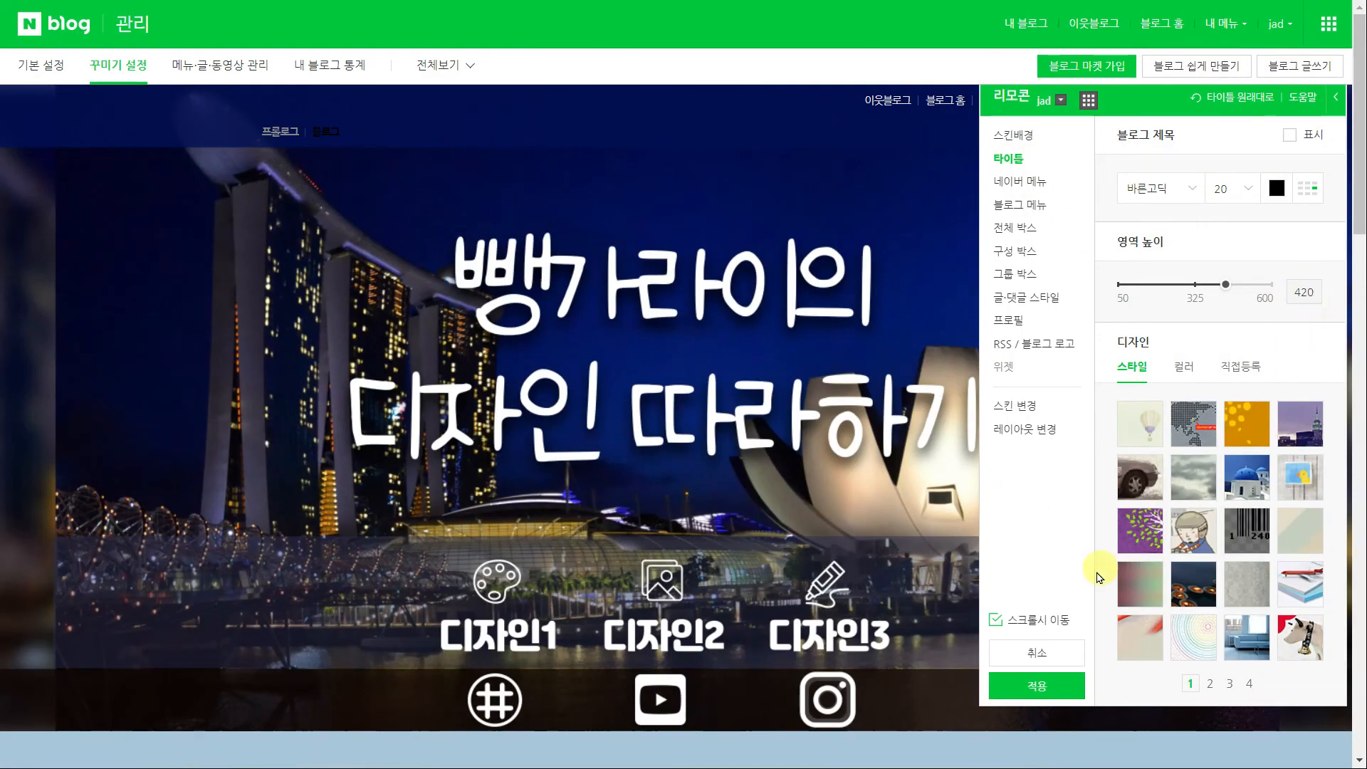
left_click(1037, 685)
left_click(819, 462)
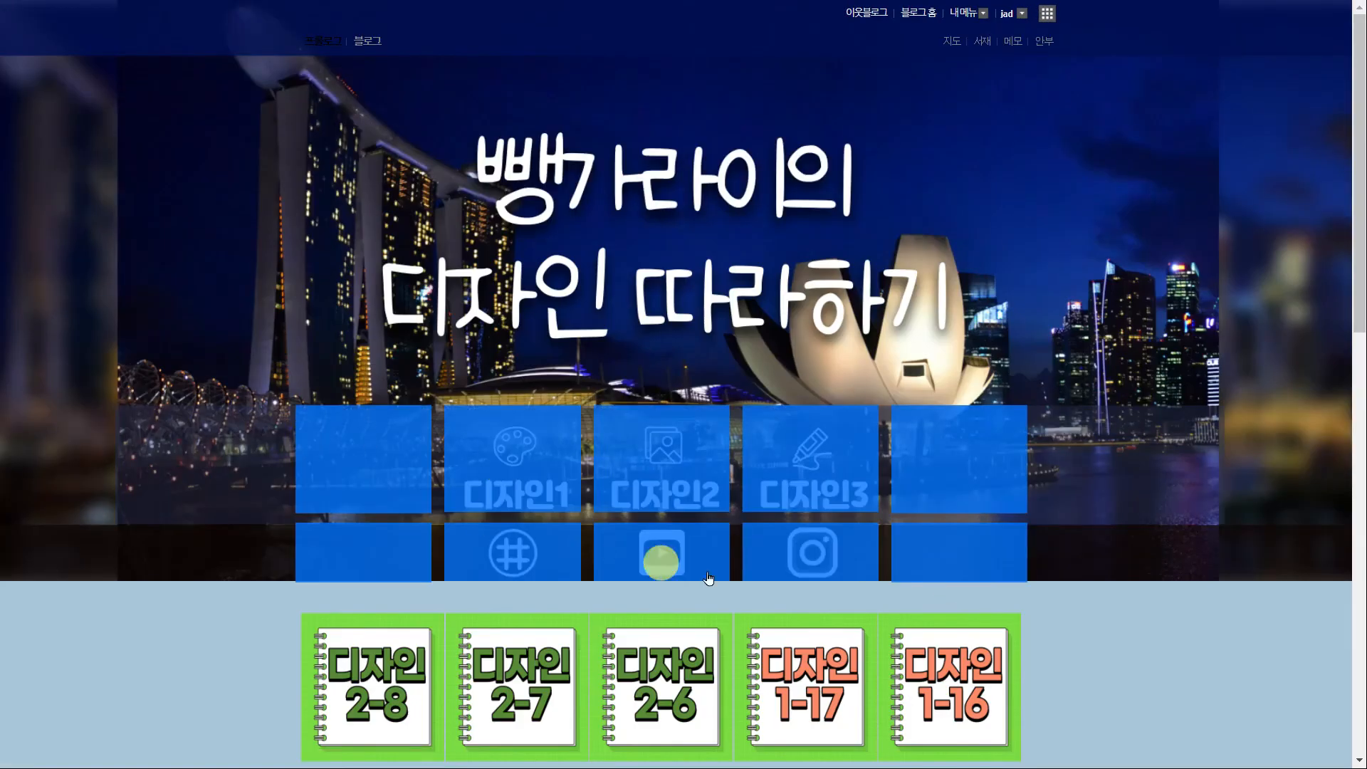
Step: Test the transparent link buttons over the 디자인1, 디자인2, 디자인3 and hash icons on the blog
left_click(1074, 605)
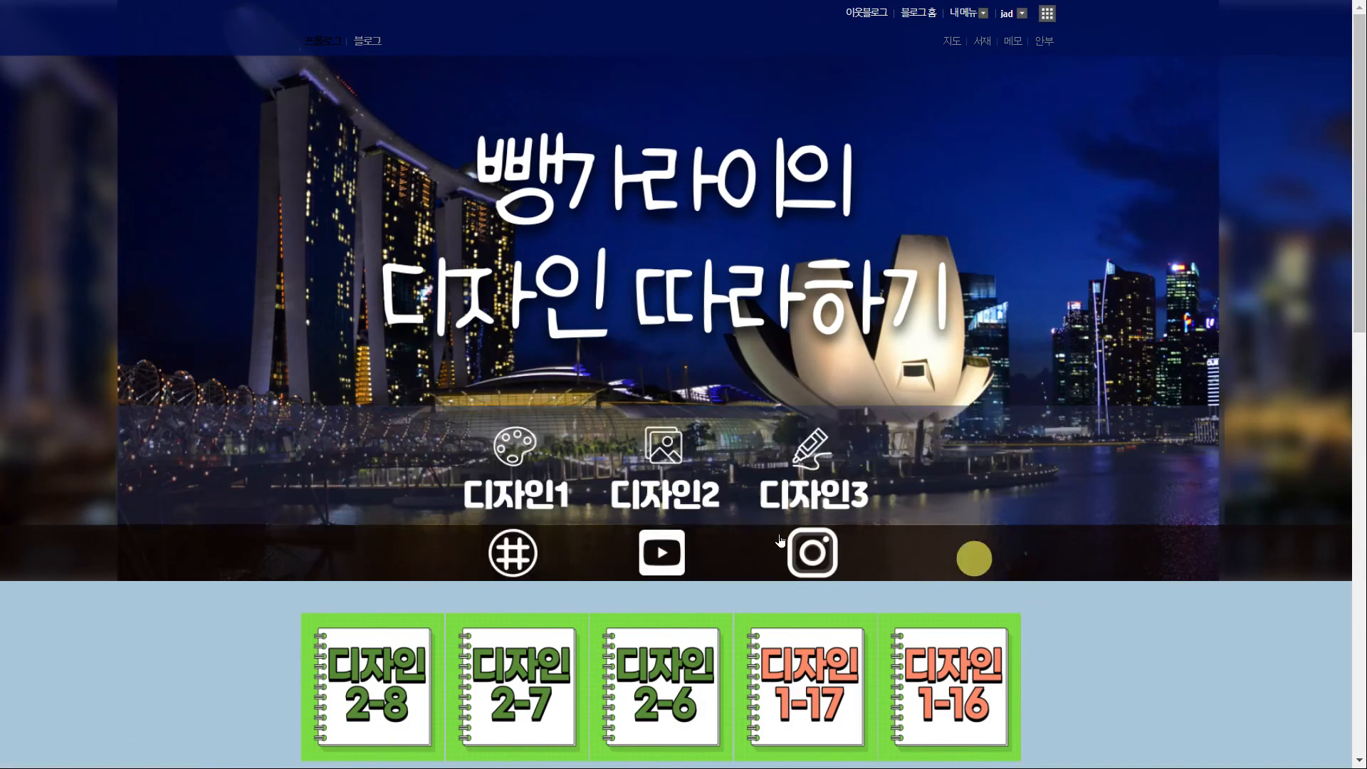
left_click(525, 477)
left_click(664, 313)
left_click(806, 272)
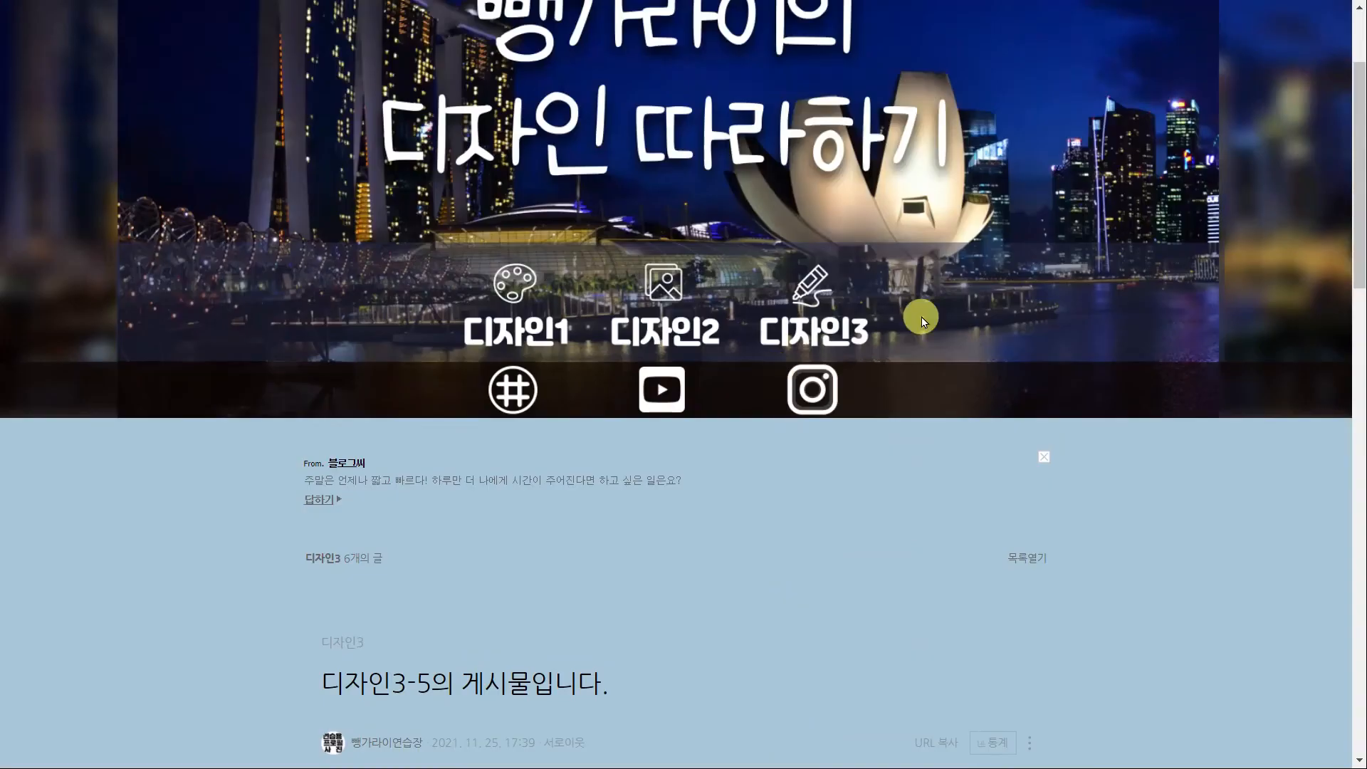
left_click(523, 400)
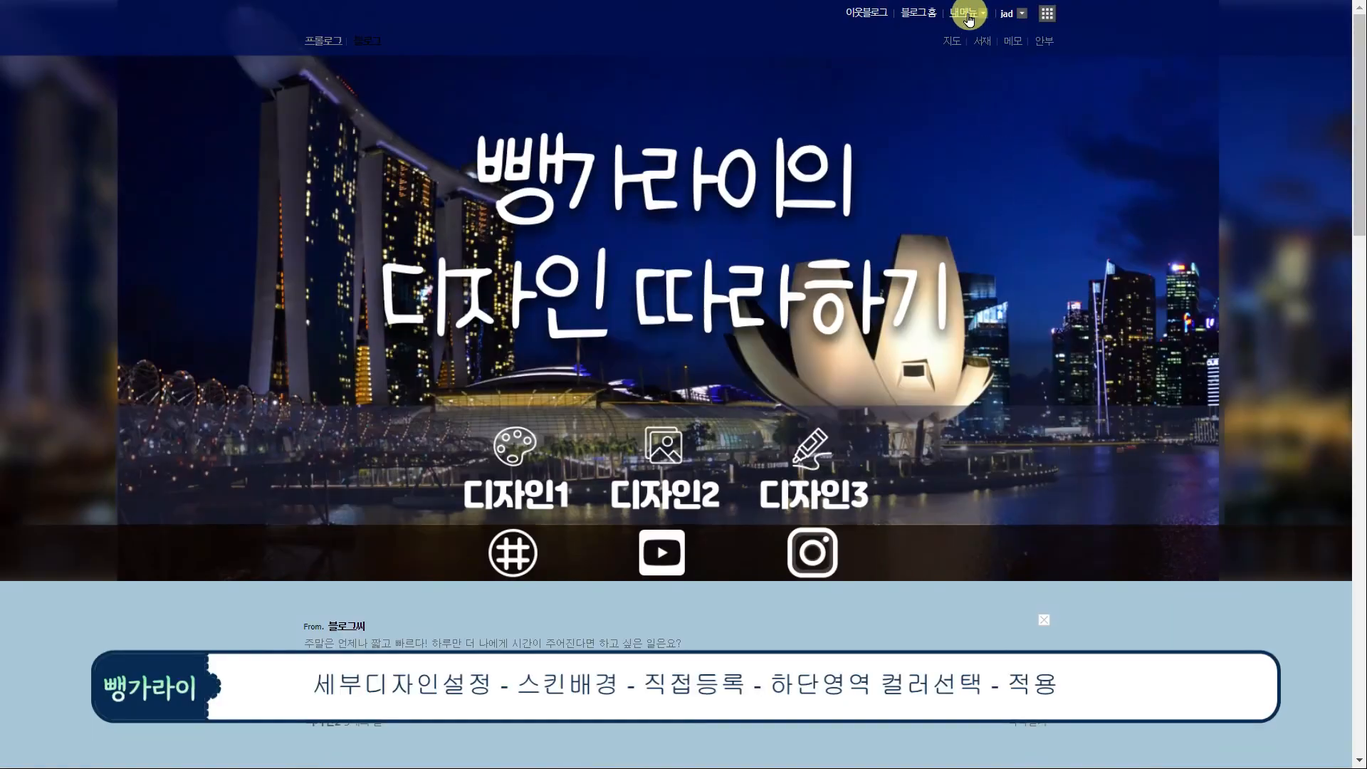
Step: Set the colour of the skin background's lower pattern area to white (#FFFFFF) under direct registration in the detailed design settings
left_click(967, 14)
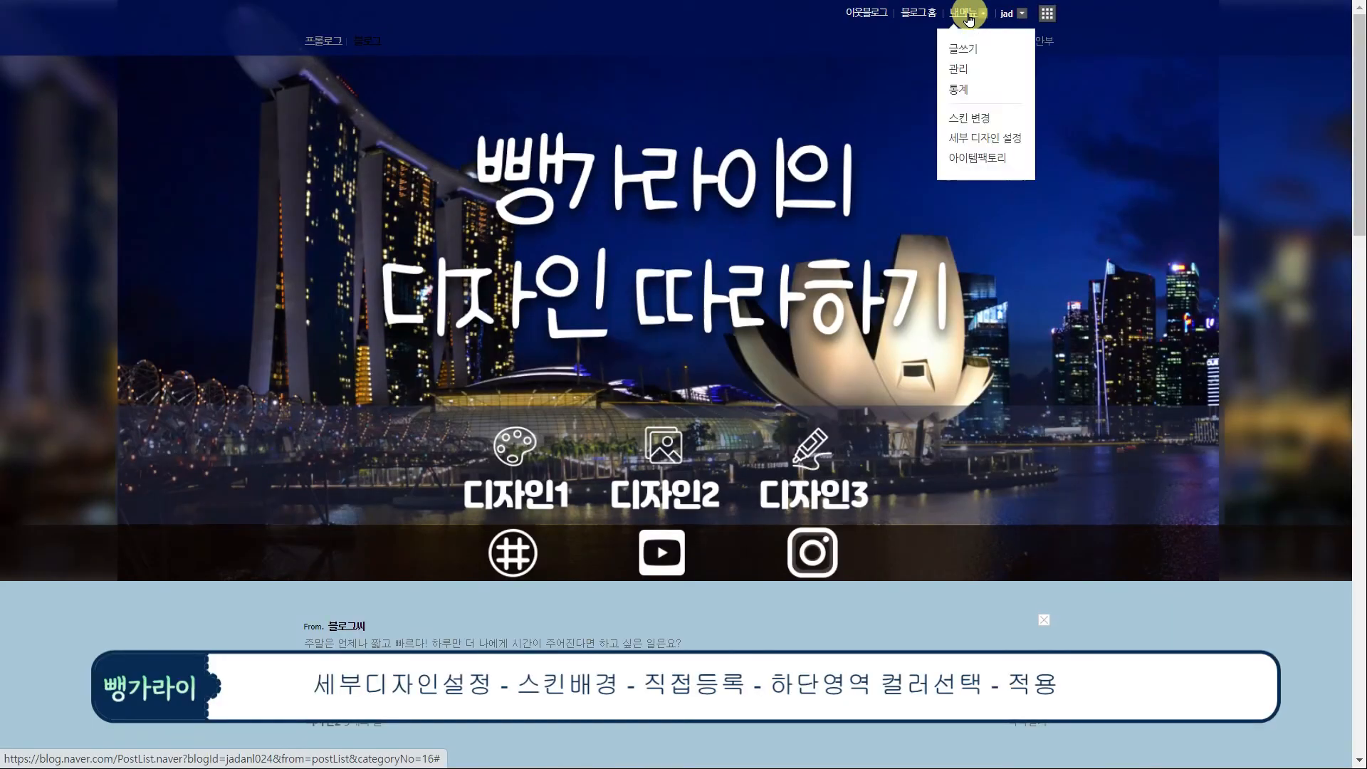
left_click(986, 139)
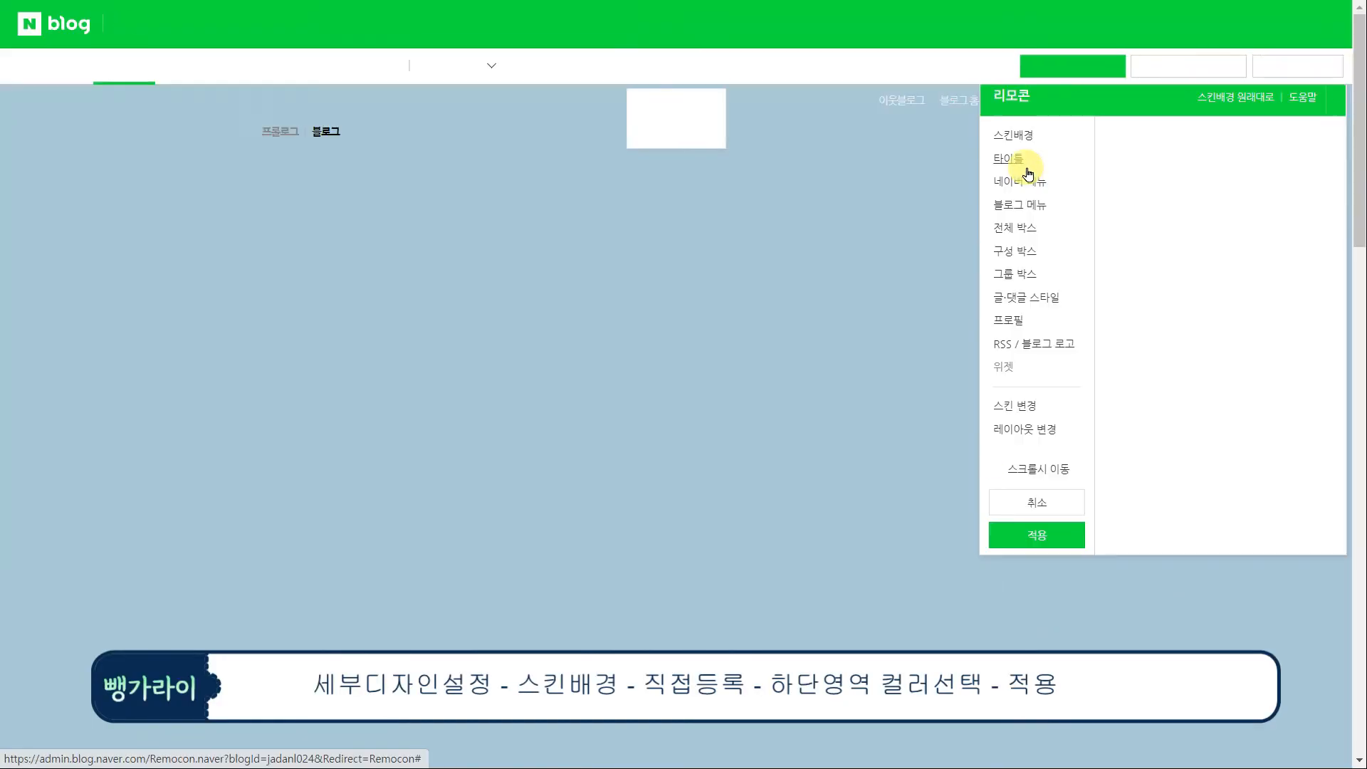
left_click(1025, 138)
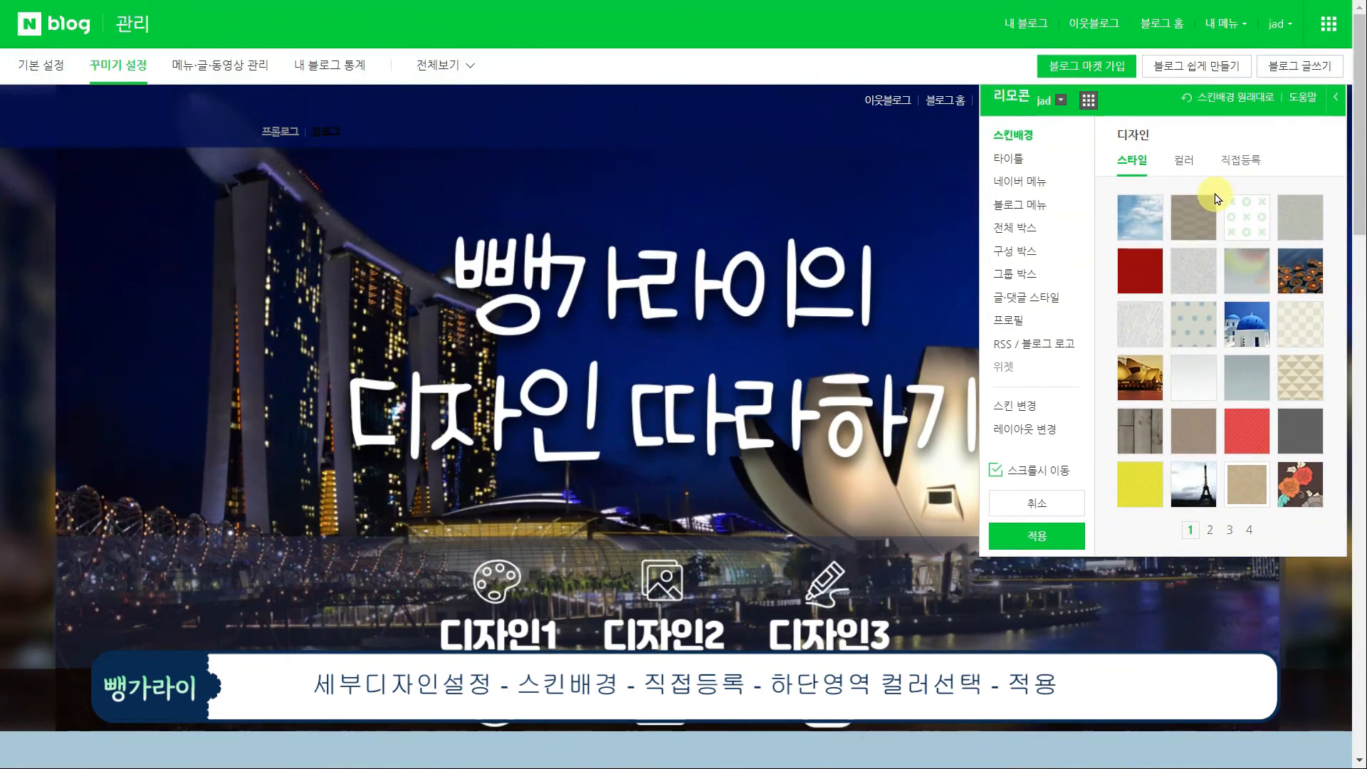
left_click(1240, 159)
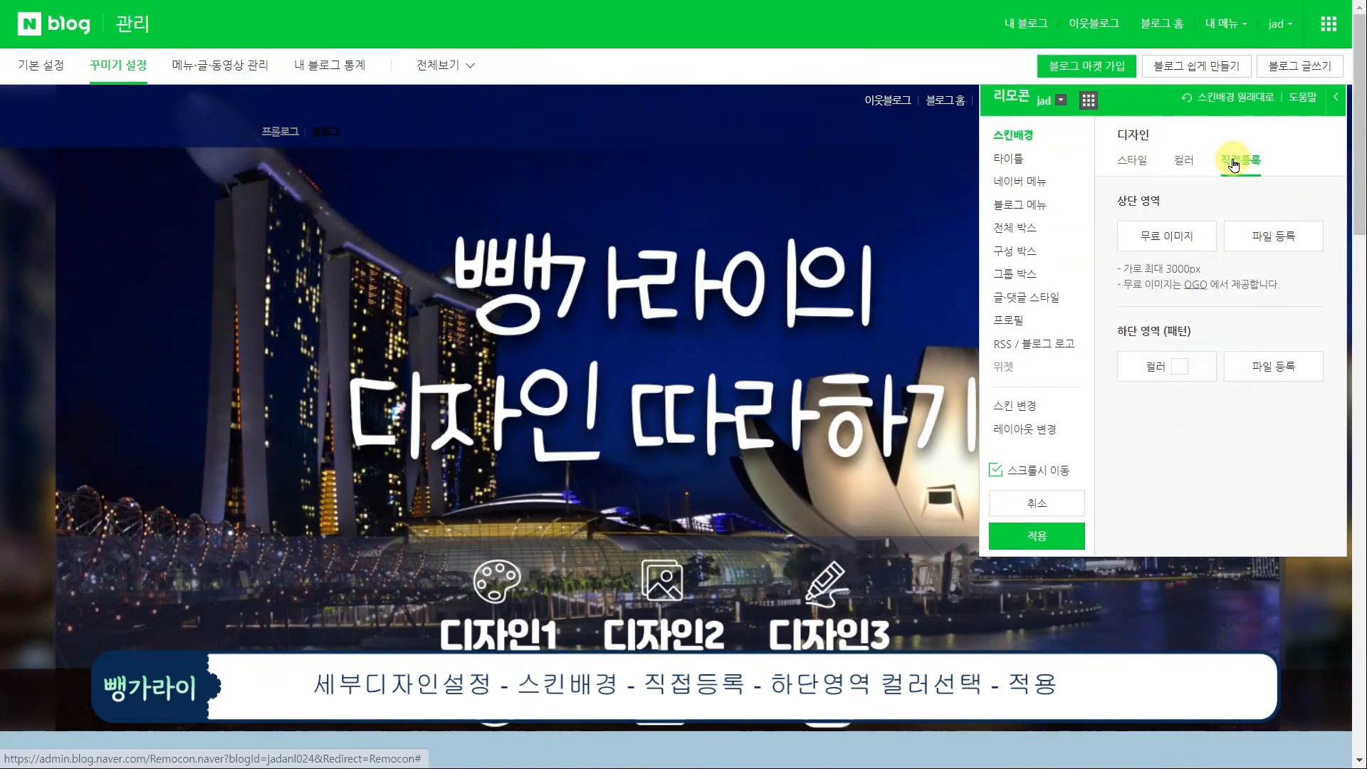
left_click(1184, 371)
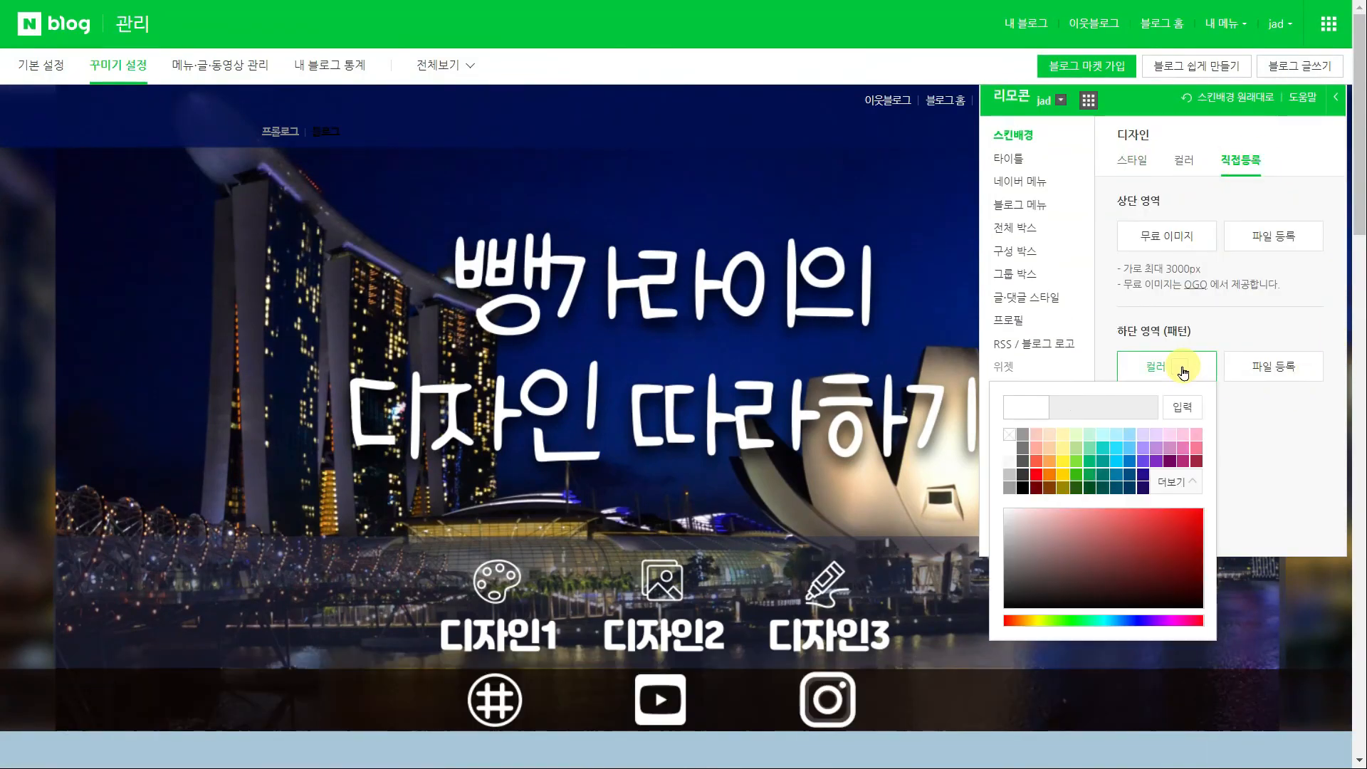
left_click(1013, 451)
scroll(846, 571, "down", 9)
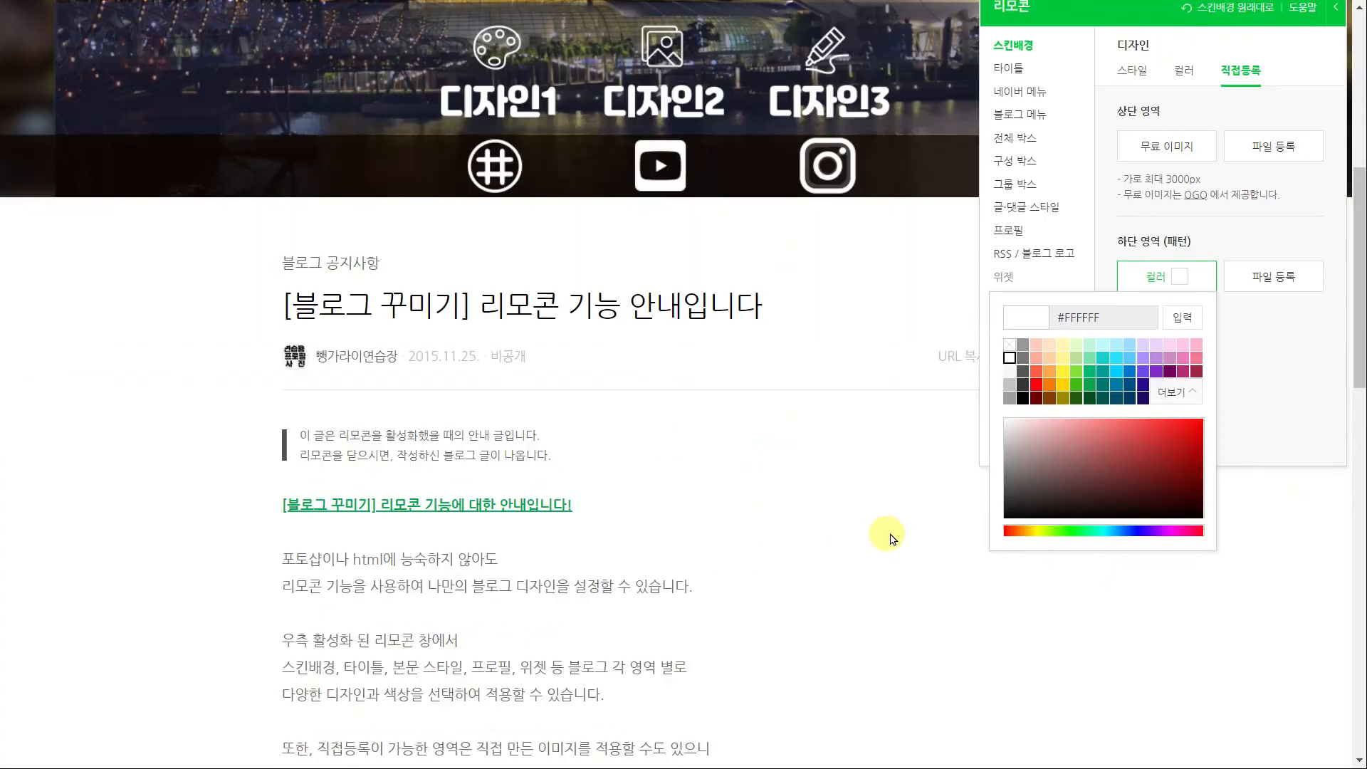
scroll(912, 541, "up", 9)
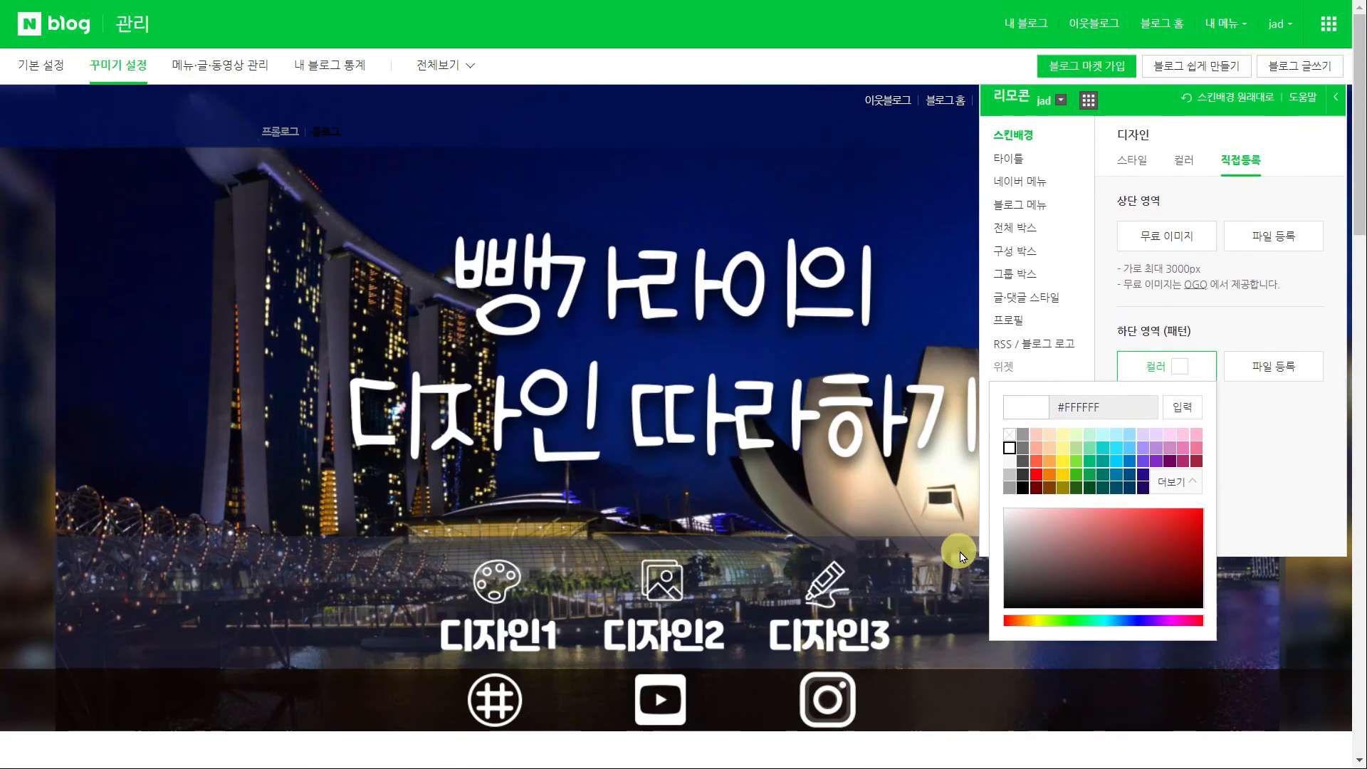
Step: Apply the new skin background design to the blog without saving it among the custom skins
left_click(1297, 445)
scroll(1211, 470, "down", 5)
left_click(1038, 429)
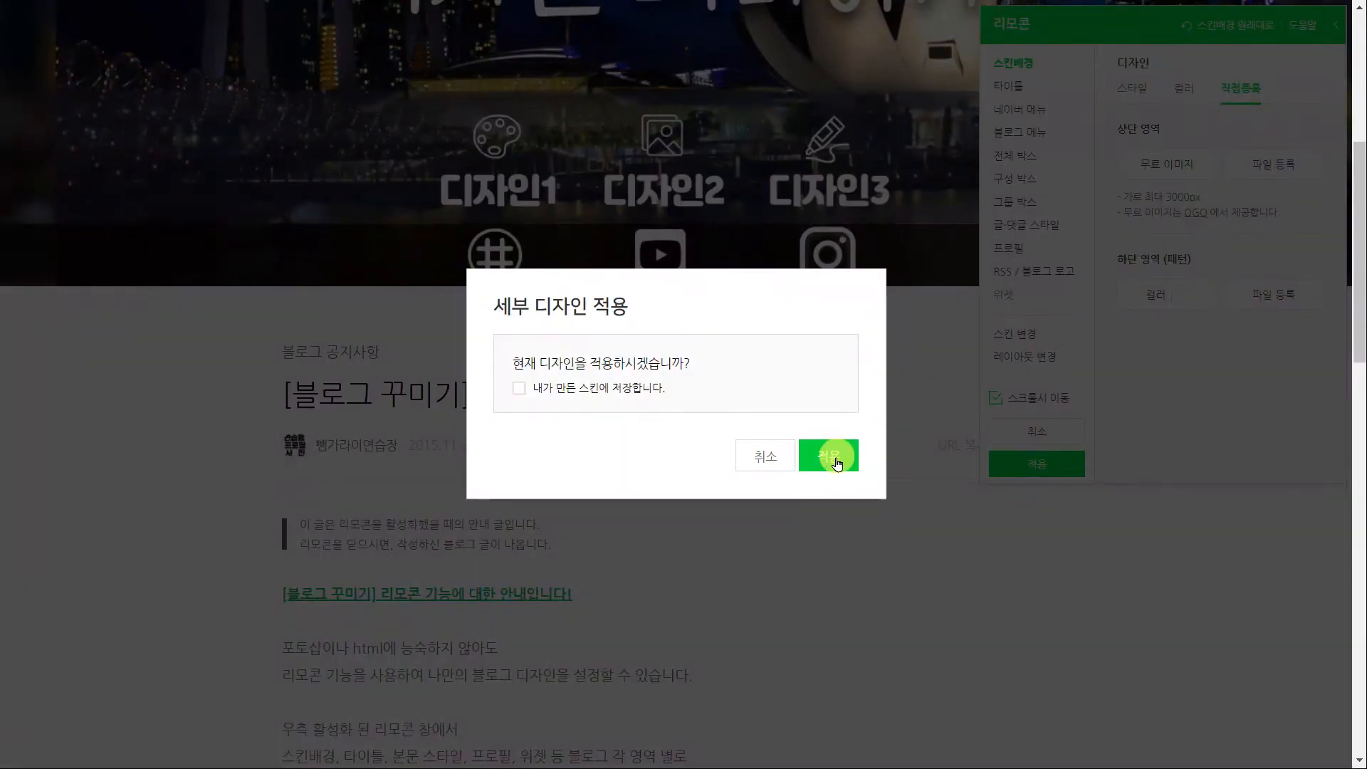
left_click(831, 458)
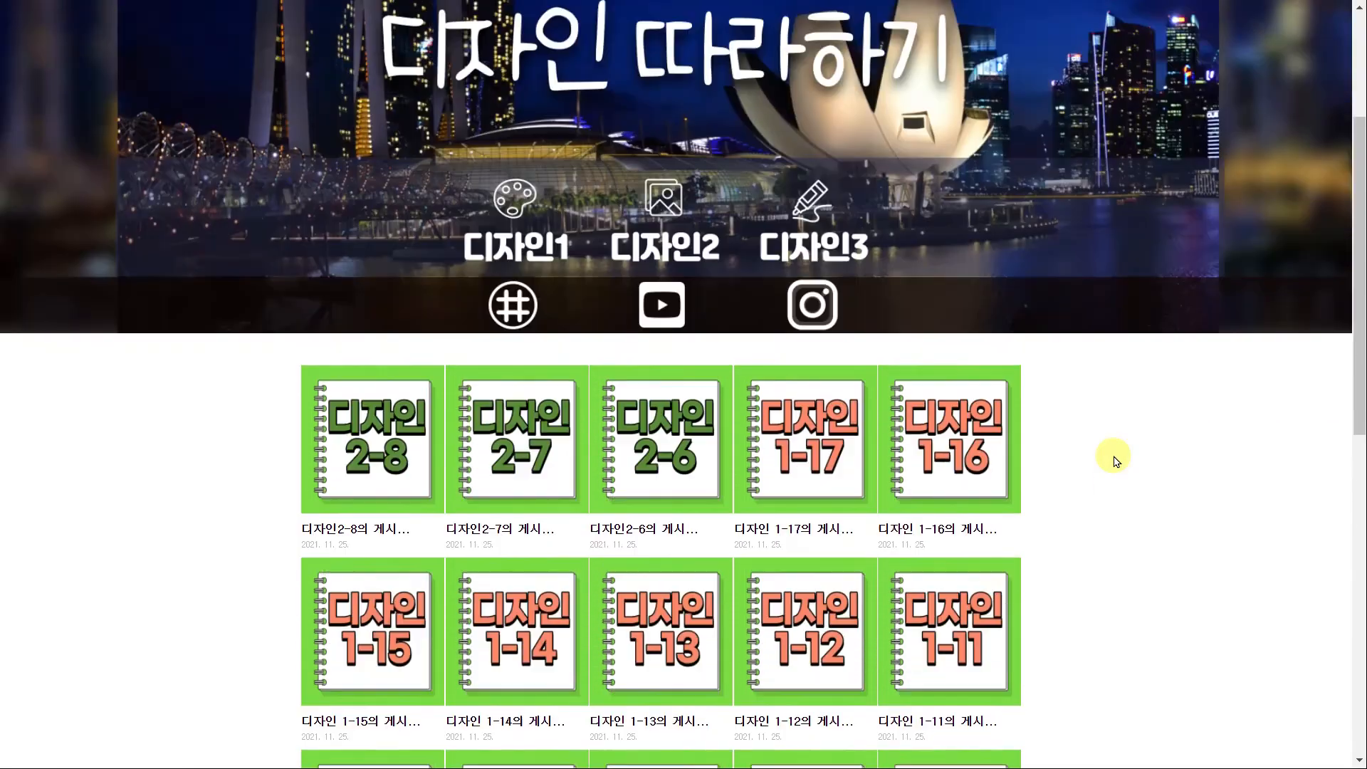